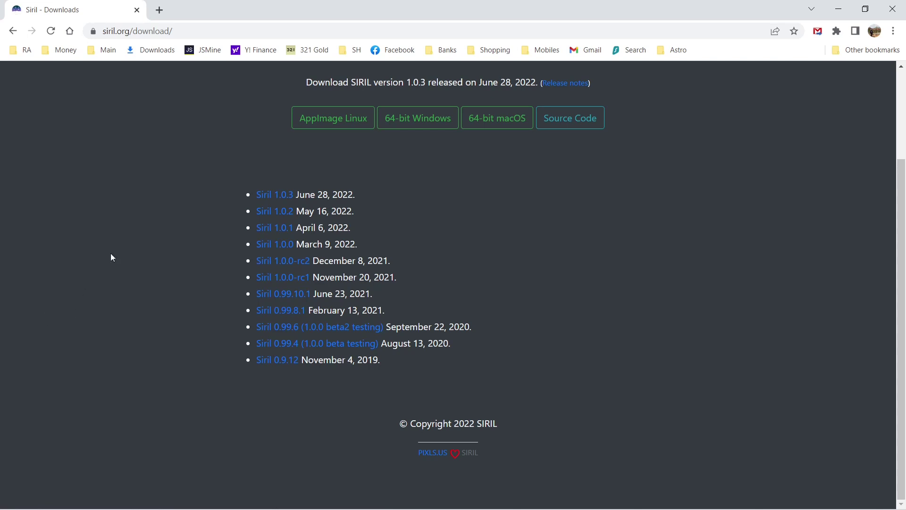
Open the Siril website's Tutorials page and look through the list of tutorials and their difficulty ratings
left_click(13, 31)
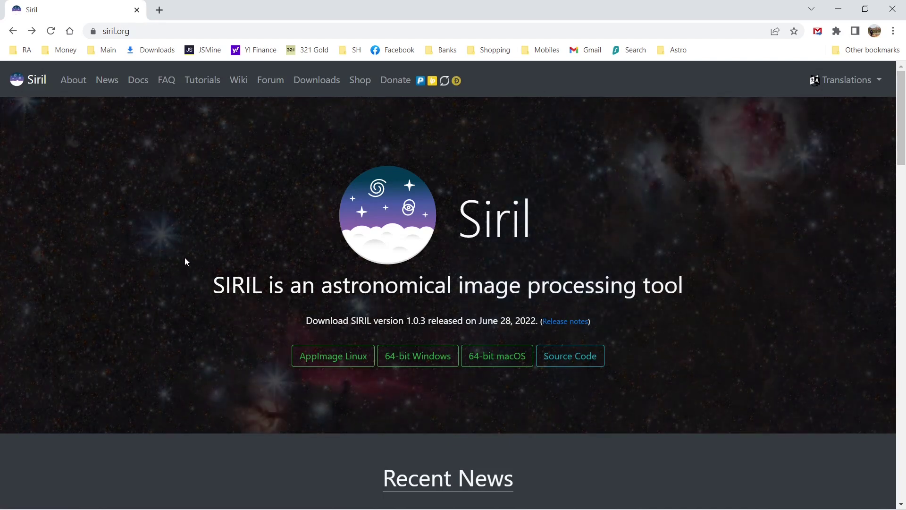
left_click(203, 83)
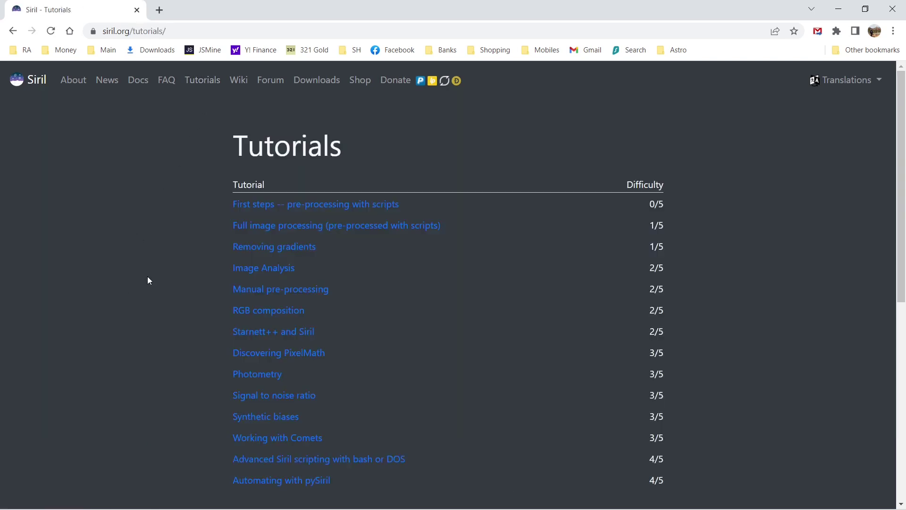
scroll(148, 276, "down", 3)
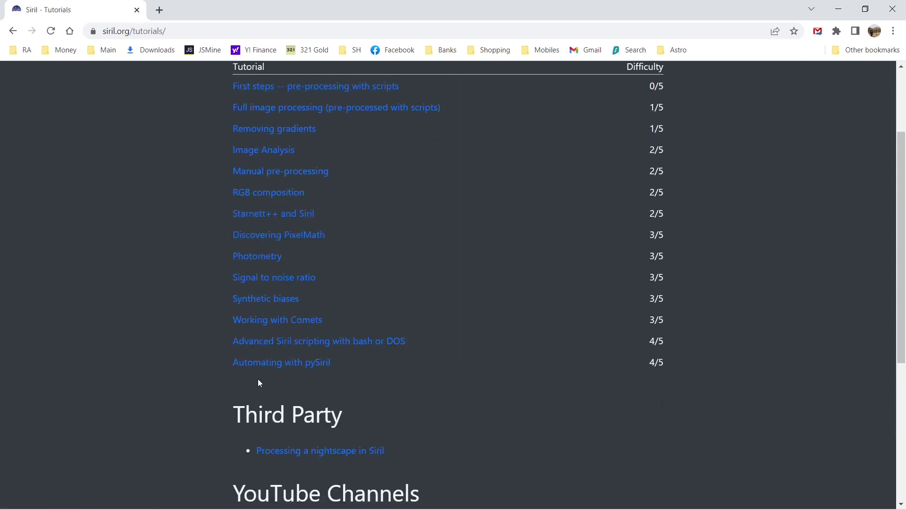
scroll(151, 246, "up", 3)
scroll(152, 244, "down", 1)
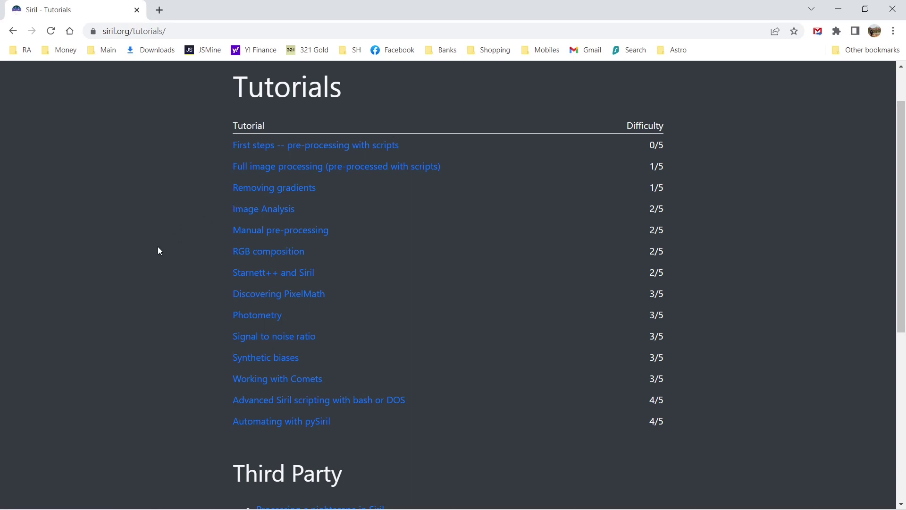
scroll(158, 250, "down", 1)
scroll(158, 251, "up", 1)
scroll(158, 247, "down", 1)
scroll(158, 247, "up", 1)
scroll(205, 311, "down", 1)
scroll(205, 310, "up", 1)
Return to the website's home page, close the browser and switch to the Siril window with Eagle_Stacked.fit
left_click(14, 31)
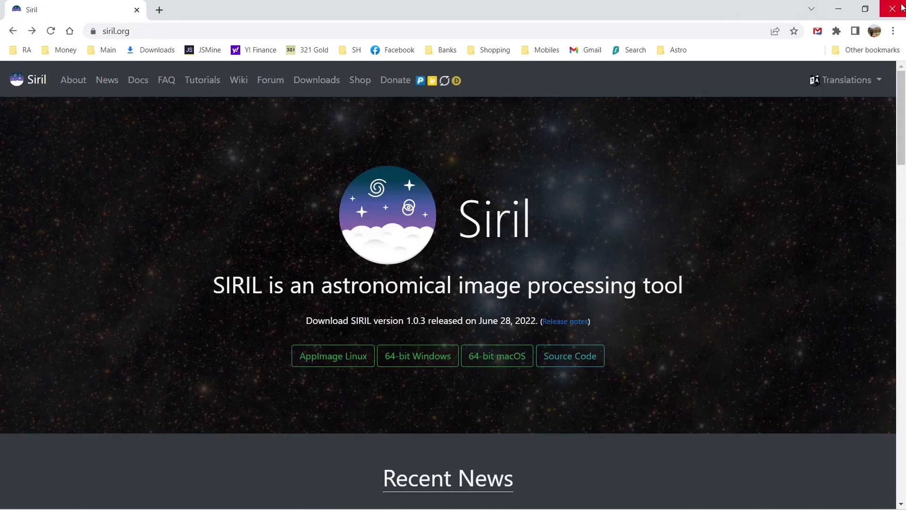
left_click(886, 11)
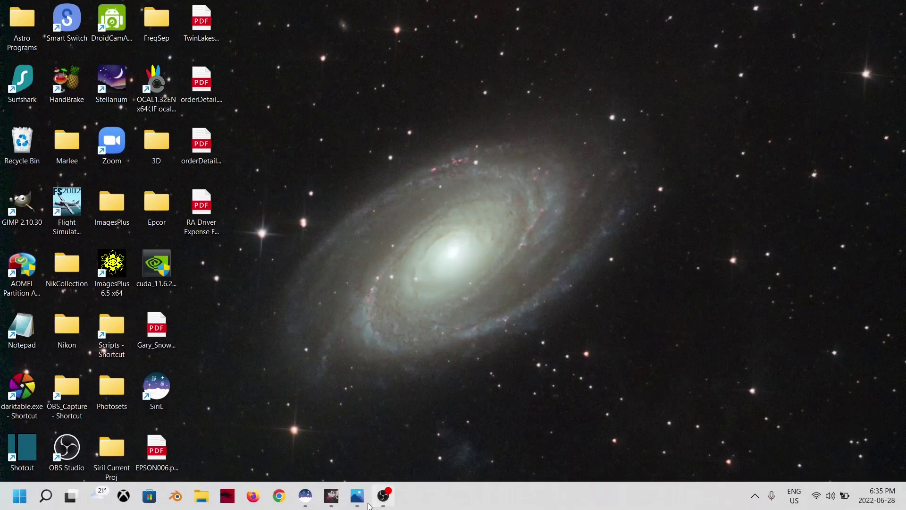
mouse_move(356, 502)
mouse_move(306, 498)
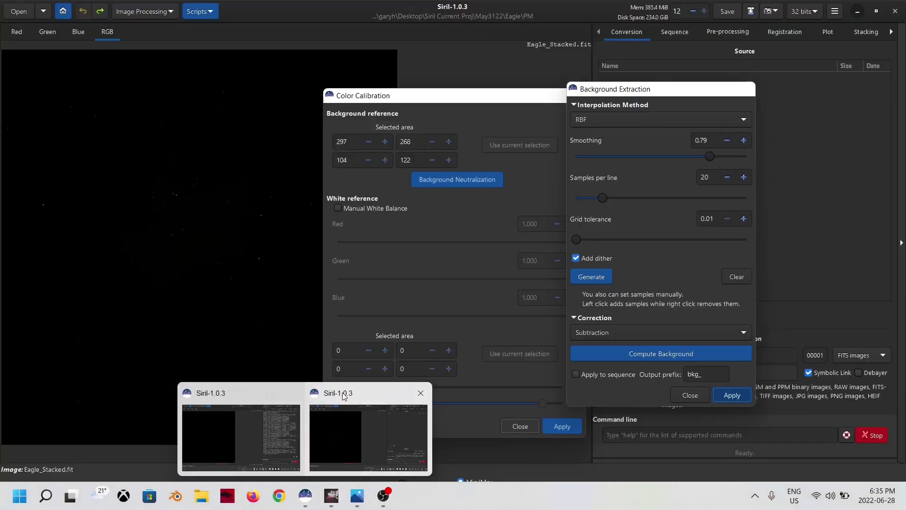
left_click(344, 396)
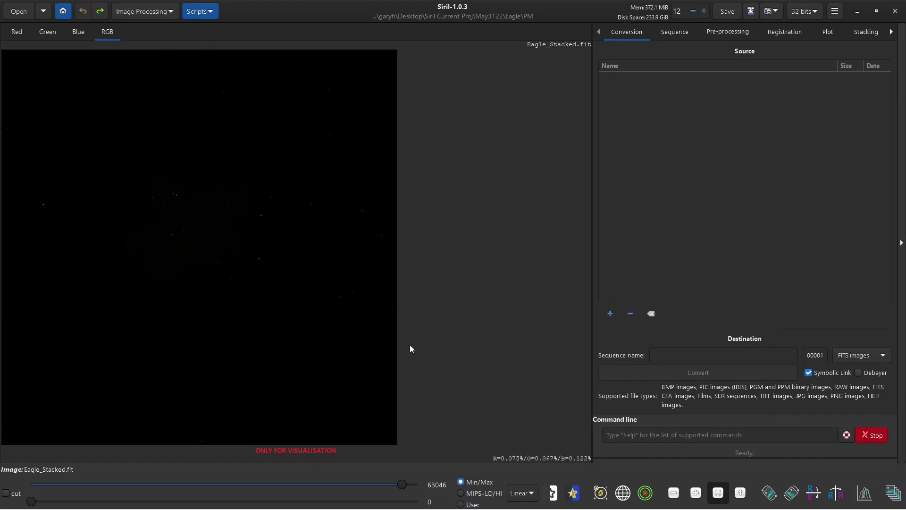
Compare the image in the AutoStretch, Histogram, Linear and Asinh display modes and leave it in AutoStretch
left_click(524, 502)
left_click(530, 465)
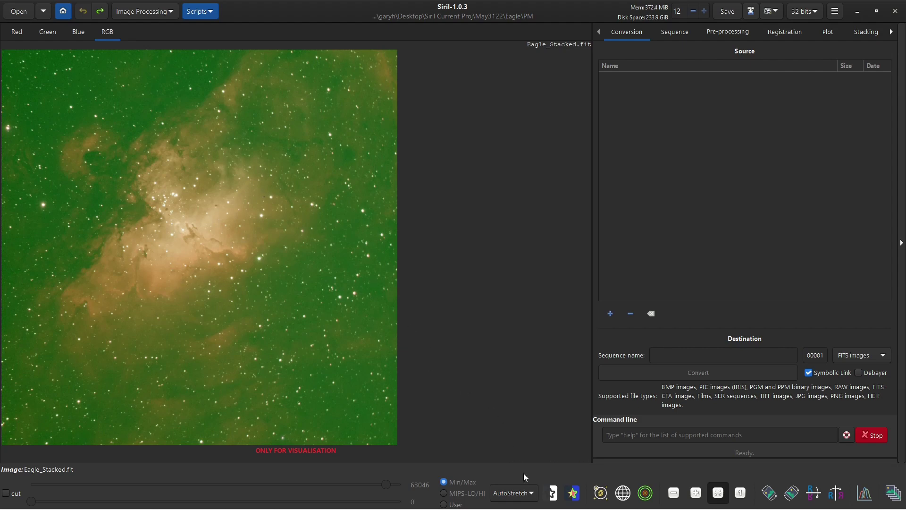
left_click(513, 493)
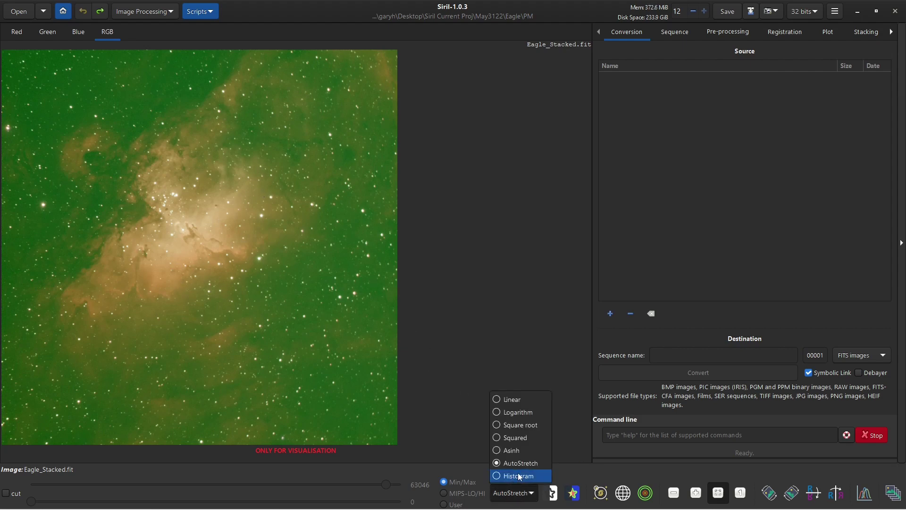
left_click(512, 478)
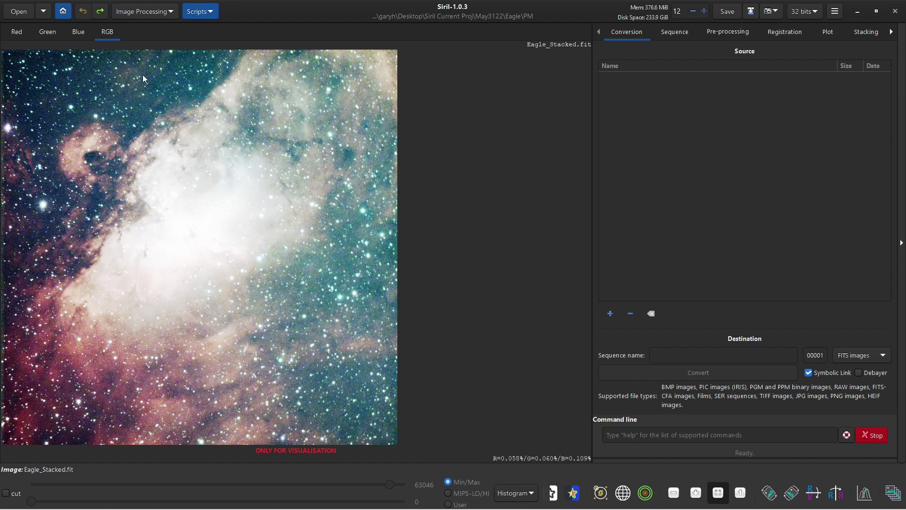
left_click(520, 496)
left_click(528, 400)
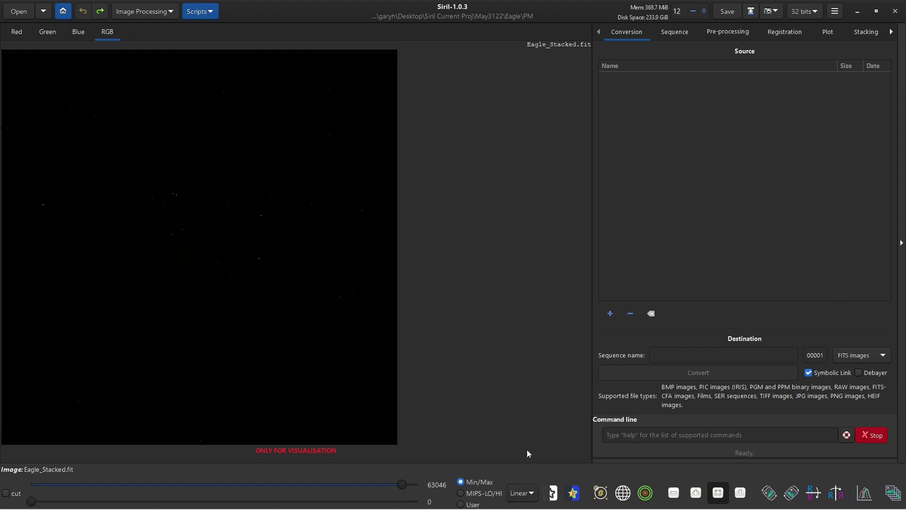
left_click(521, 493)
key("Escape")
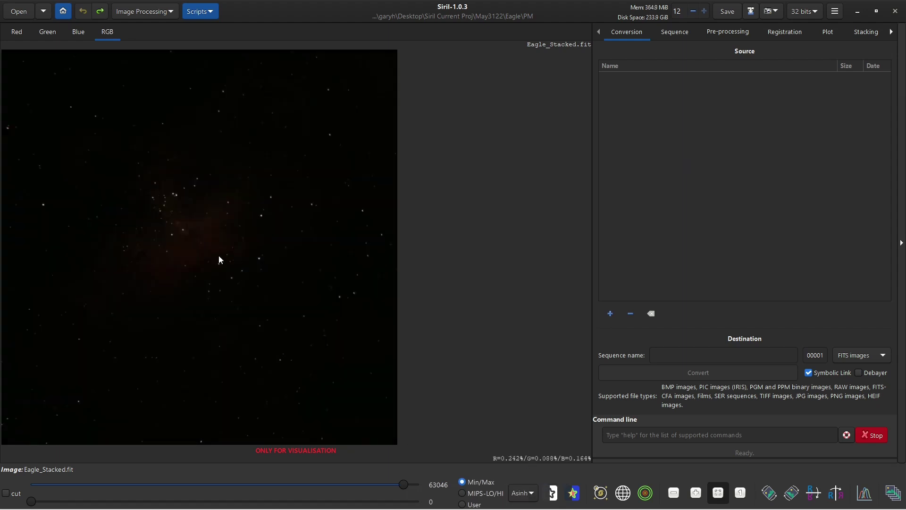
left_click(521, 493)
left_click(534, 463)
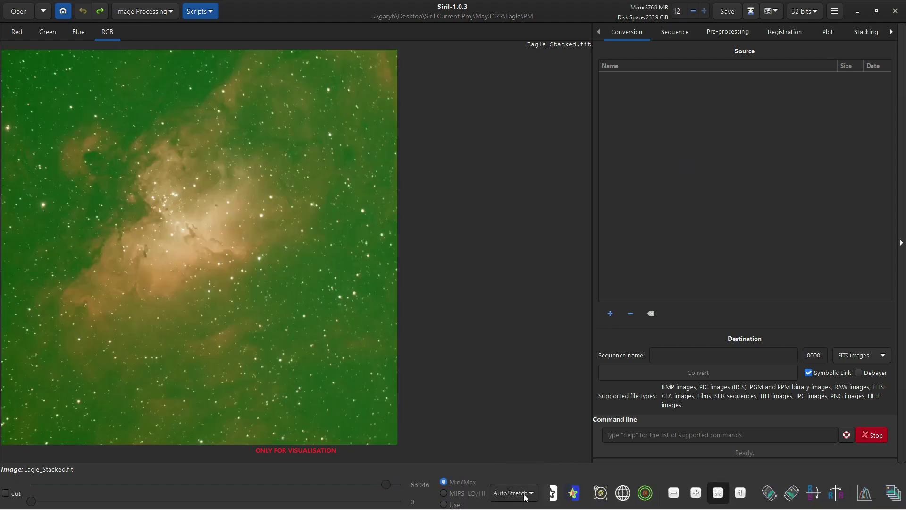
Look at the Histogram Transformation dialog without applying it, and check the image in Histogram display mode before returning to AutoStretch
left_click(864, 496)
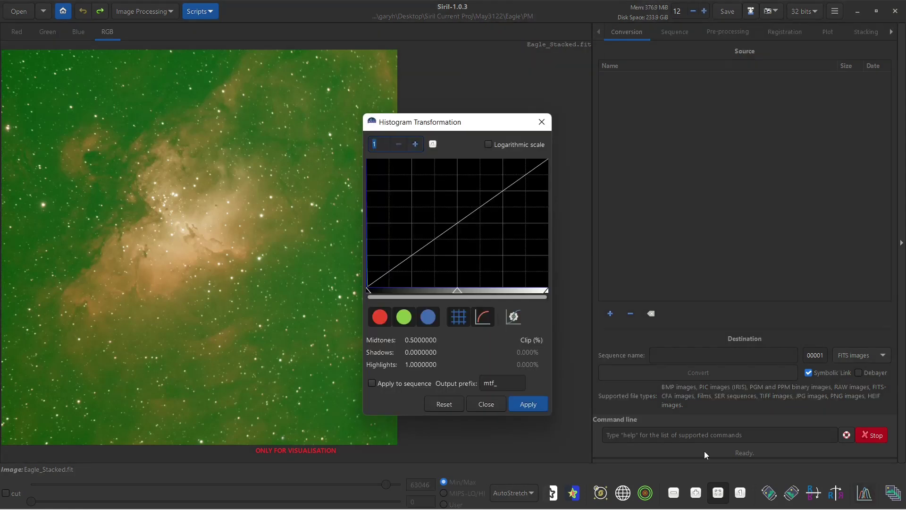
left_click(486, 410)
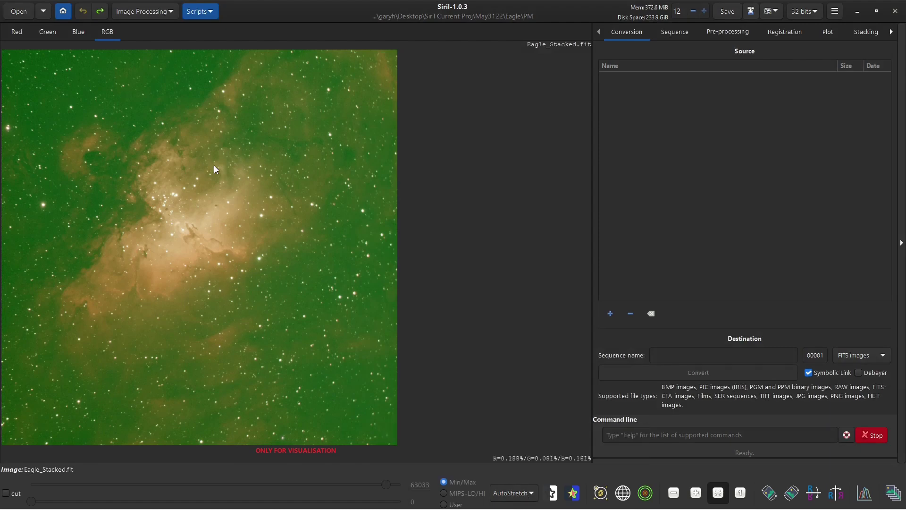
left_click(519, 491)
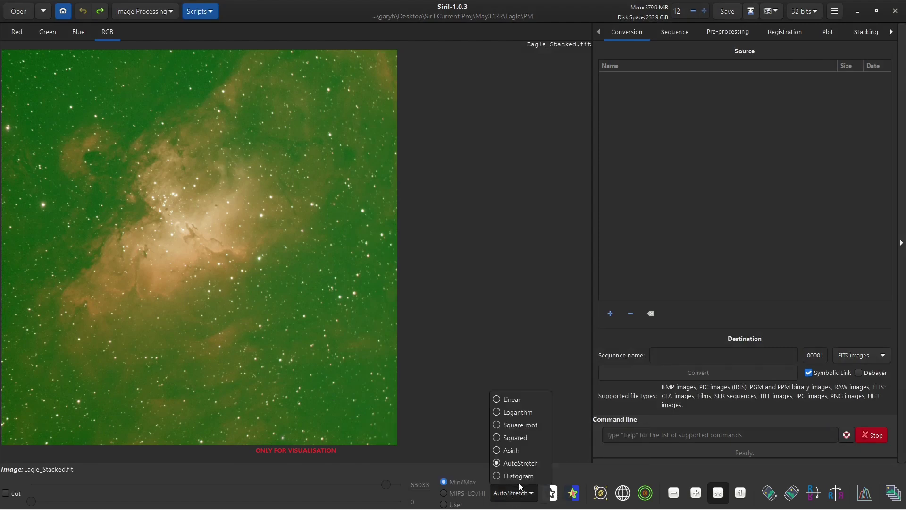
left_click(518, 476)
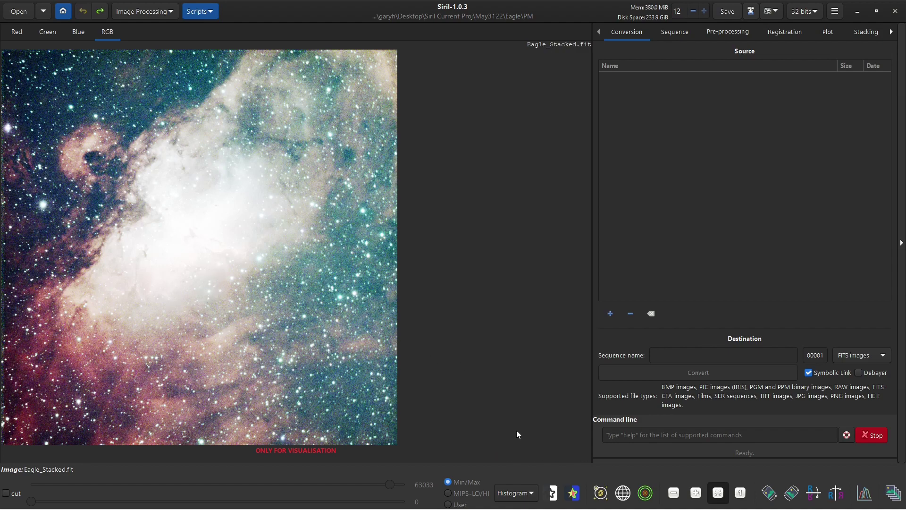
left_click(515, 494)
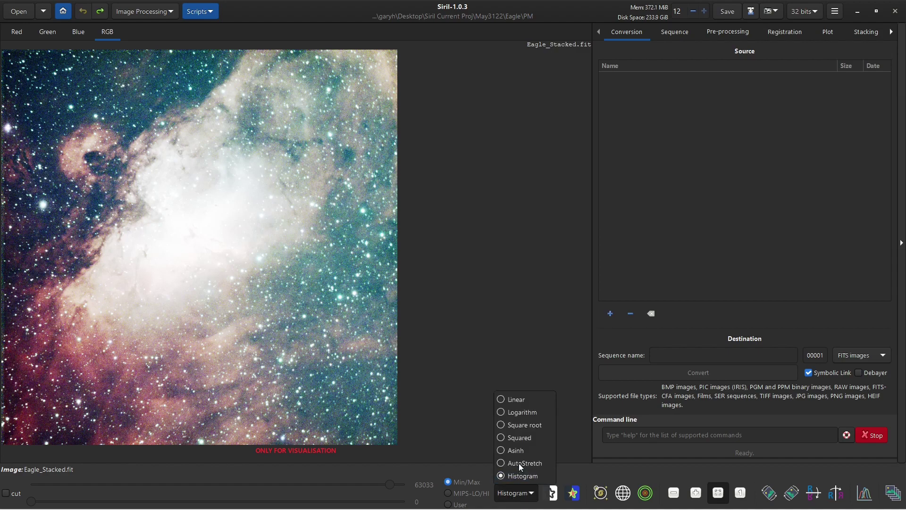
left_click(521, 464)
Start Background Extraction on the Eagle image and set the interpolation method to Polynomial
left_click(140, 10)
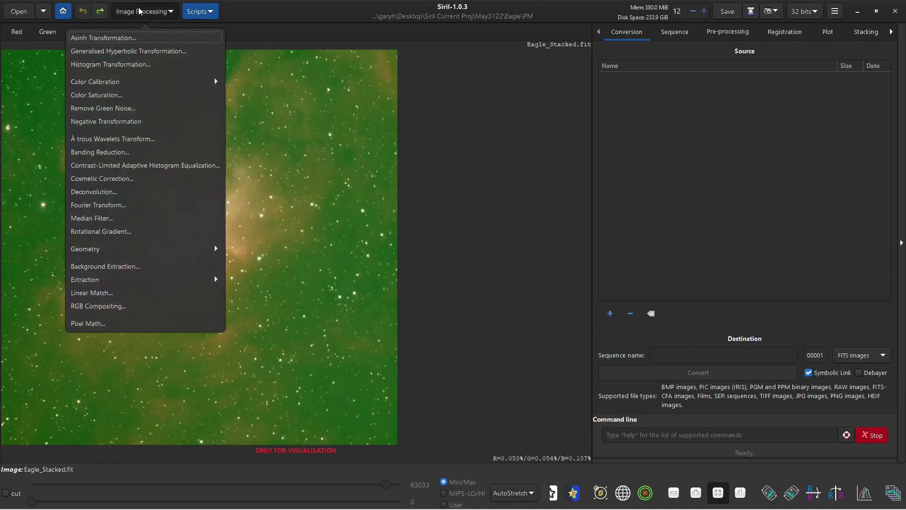
left_click(120, 266)
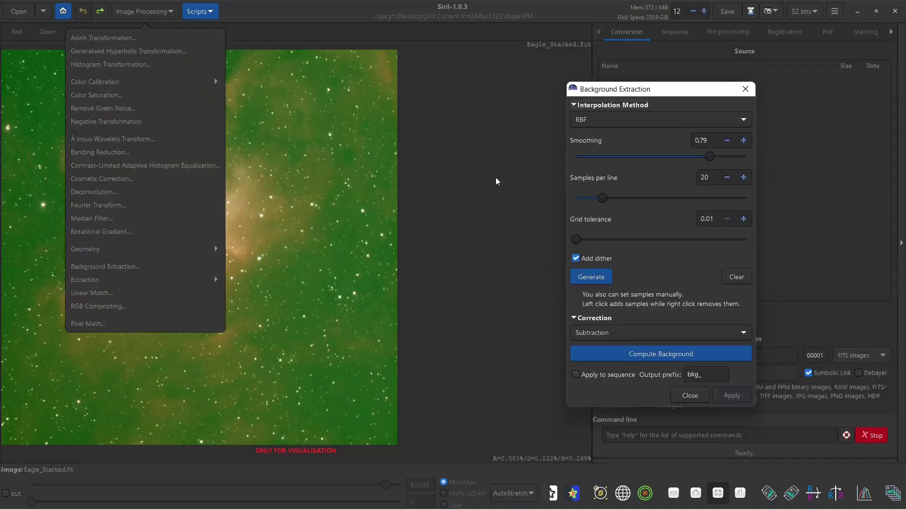
left_click(608, 124)
left_click(605, 136)
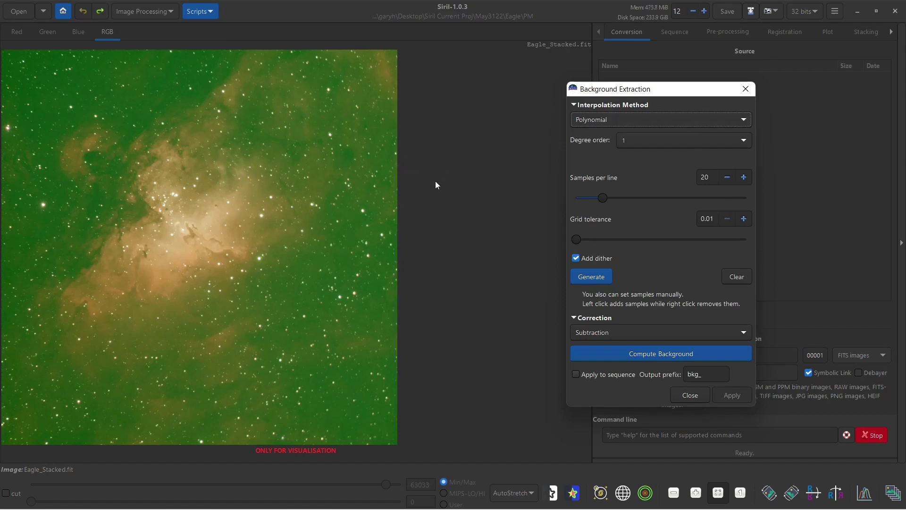
Generate the background samples and check their placement in Histogram display mode before returning to AutoStretch
left_click(519, 494)
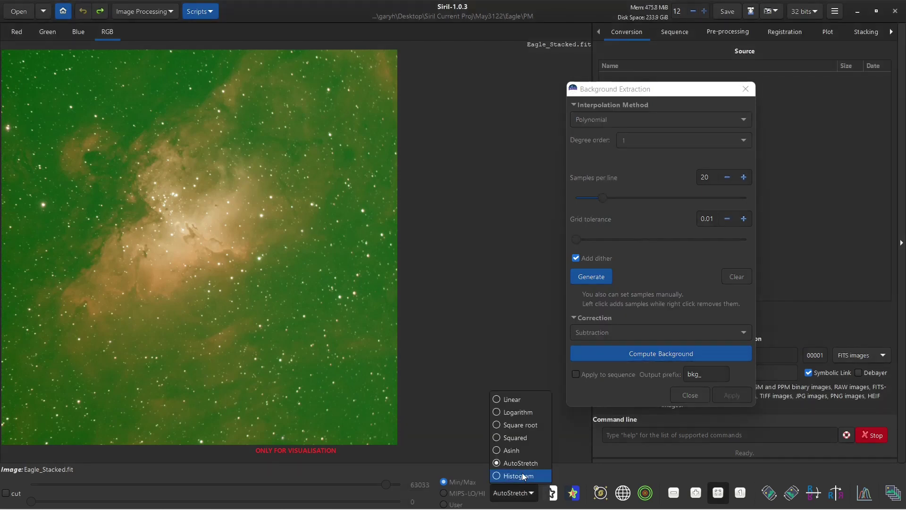
left_click(520, 478)
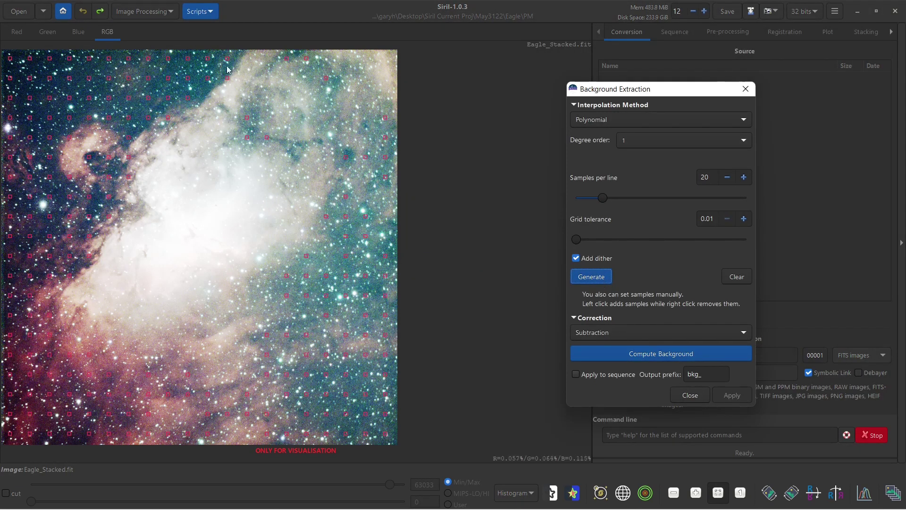
left_click(514, 495)
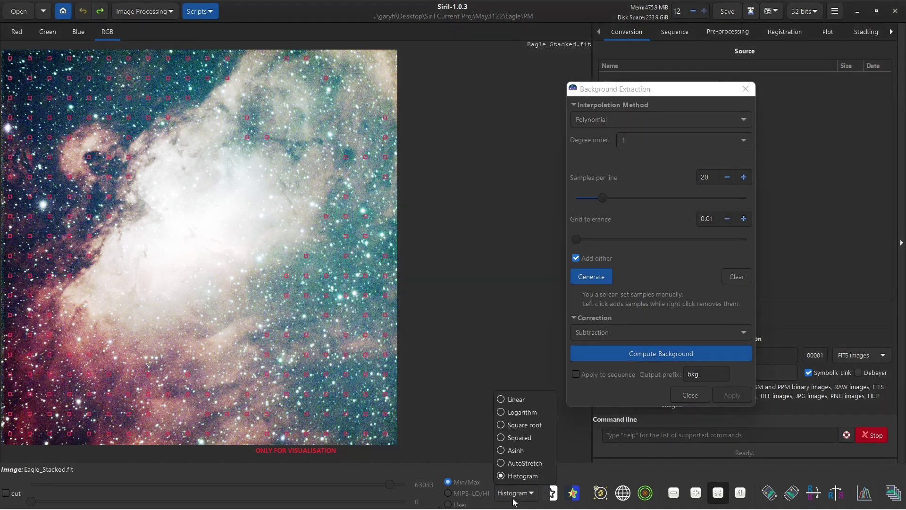
left_click(509, 467)
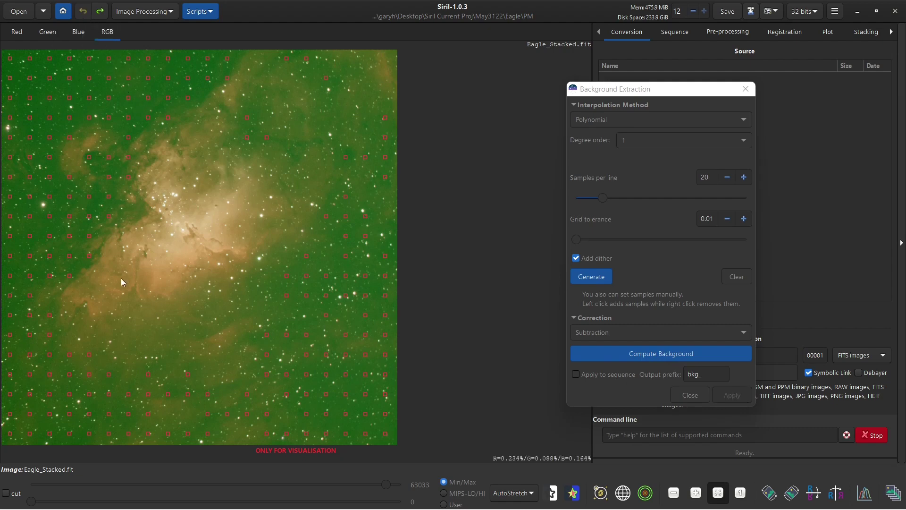
Compute the background with Polynomial interpolation of degree 1 and Subtraction correction, and apply it to the image
left_click(664, 352)
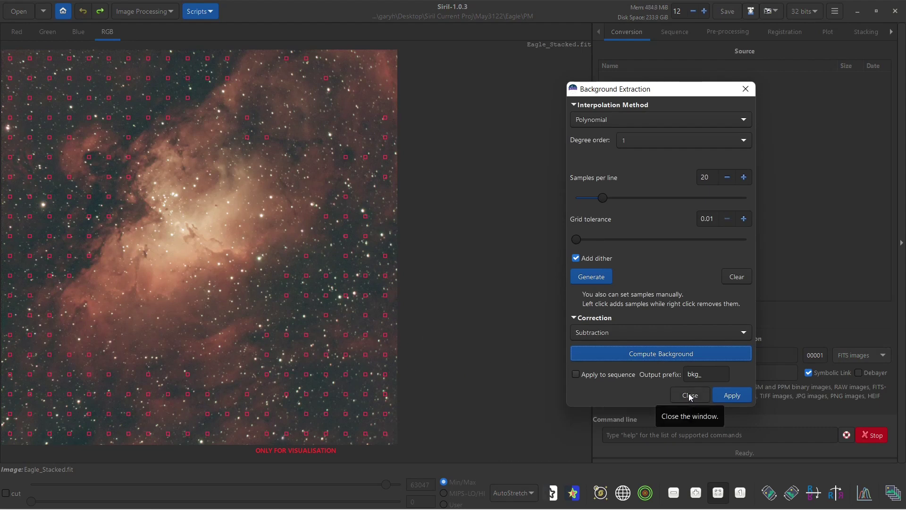
left_click(726, 396)
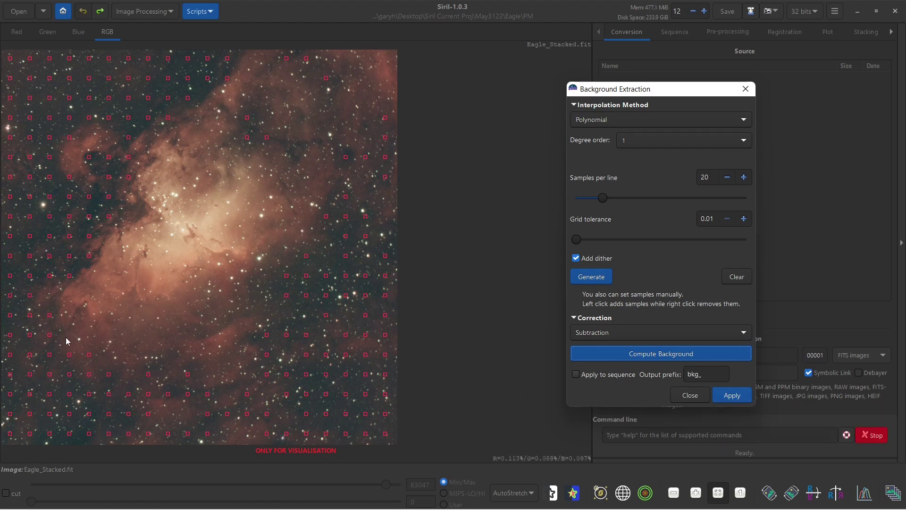
left_click(729, 396)
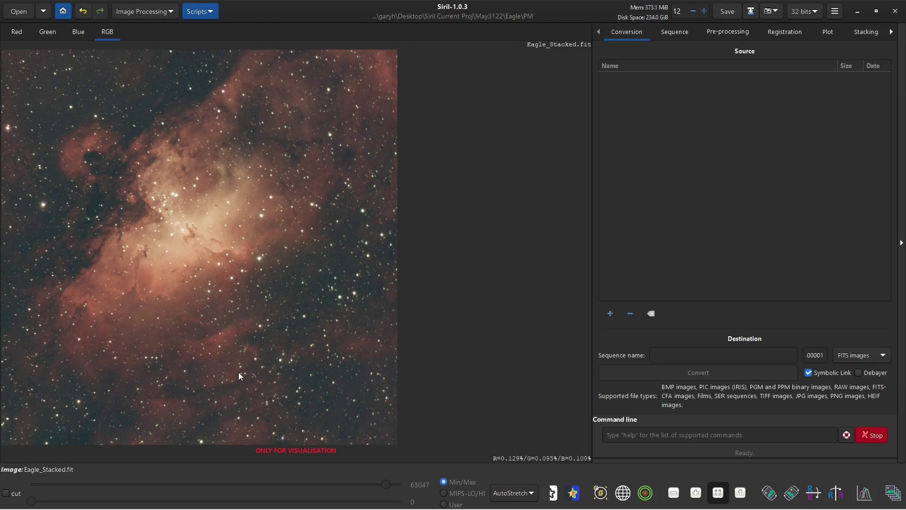
Inspect the background-extracted image for remaining gradients in Histogram display mode and switch back to AutoStretch
left_click(515, 493)
left_click(516, 476)
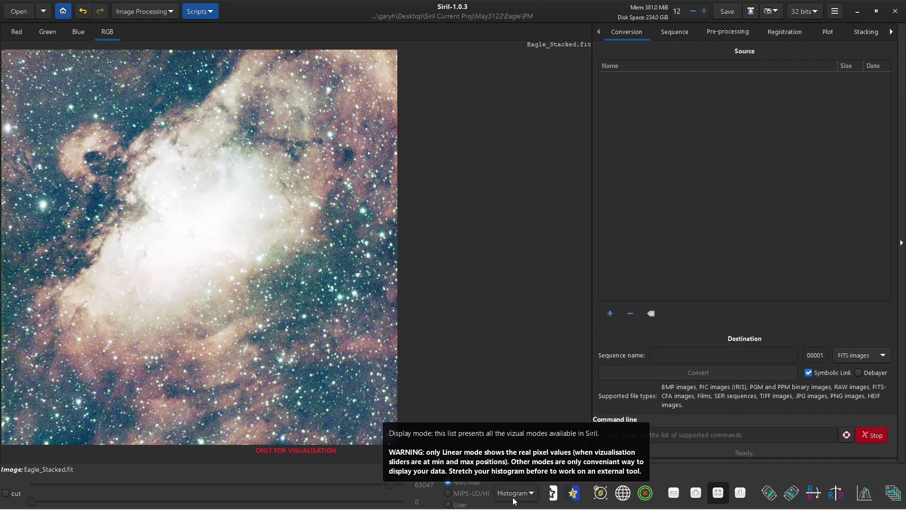
left_click(514, 500)
left_click(524, 463)
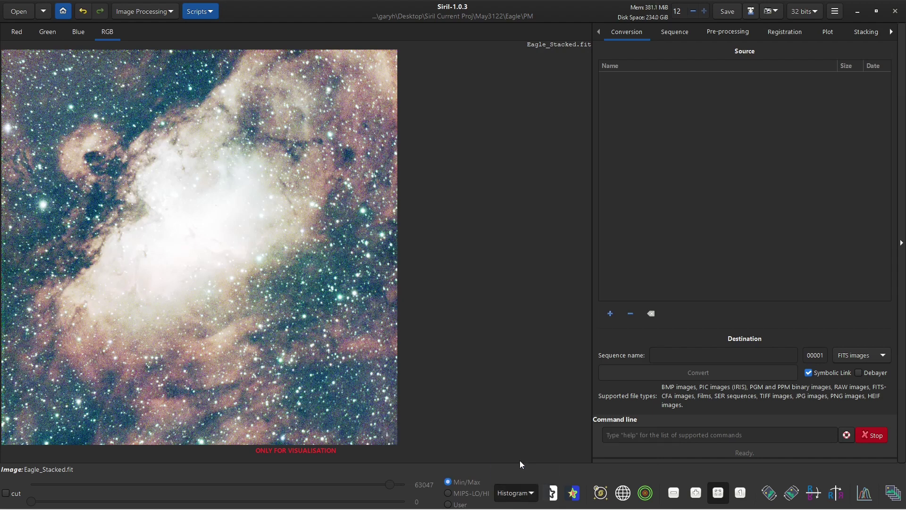
Undo the applied polynomial background extraction and reopen Background Extraction on the Eagle image
left_click(84, 12)
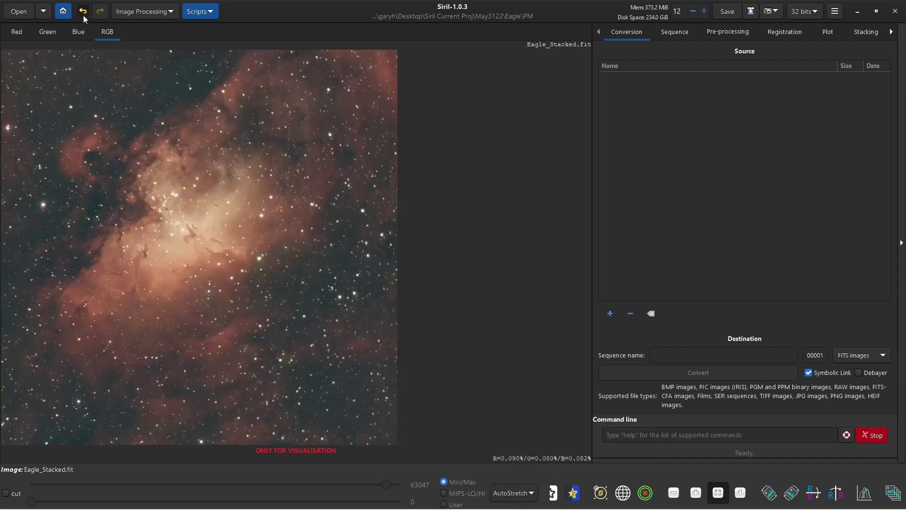
left_click(149, 12)
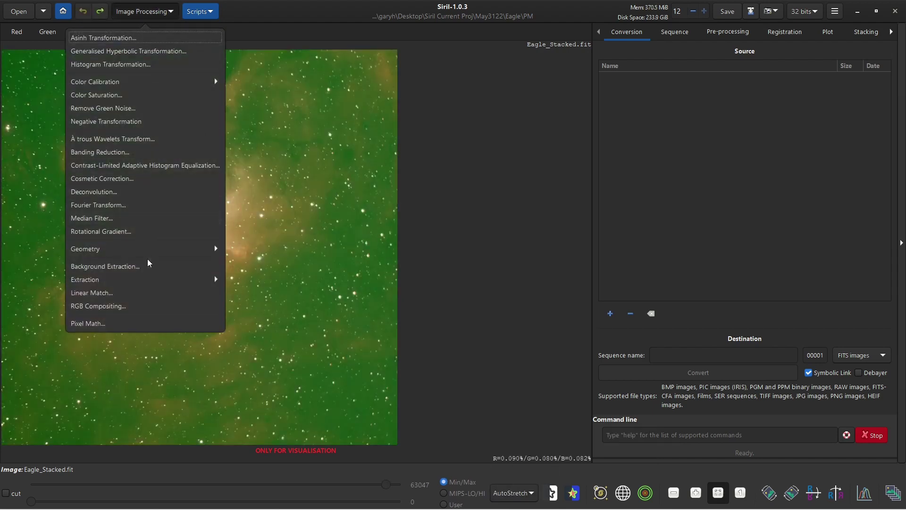
left_click(142, 267)
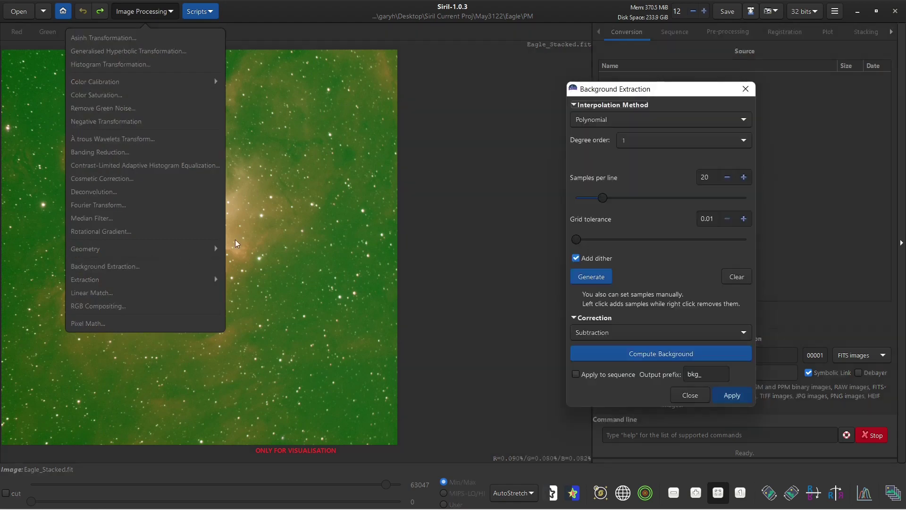
Set the interpolation method to RBF with a smoothing of 0.51
left_click(627, 118)
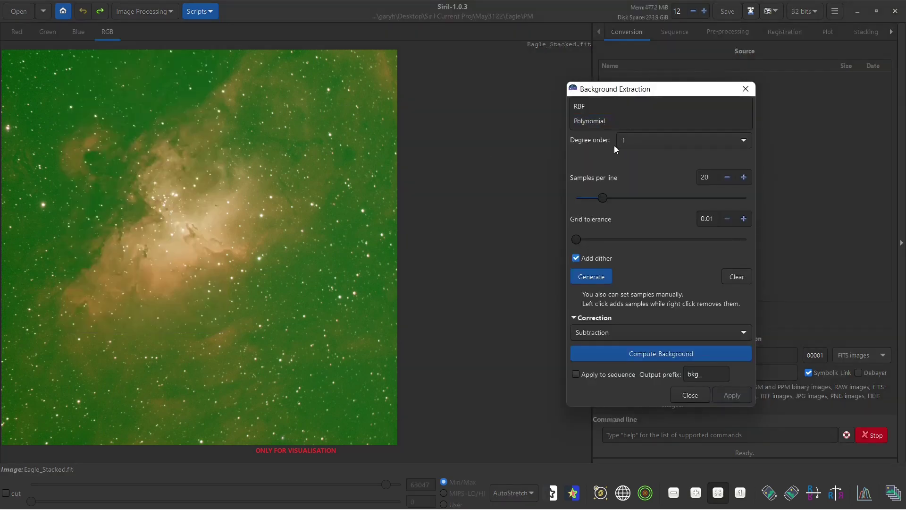
left_click(616, 106)
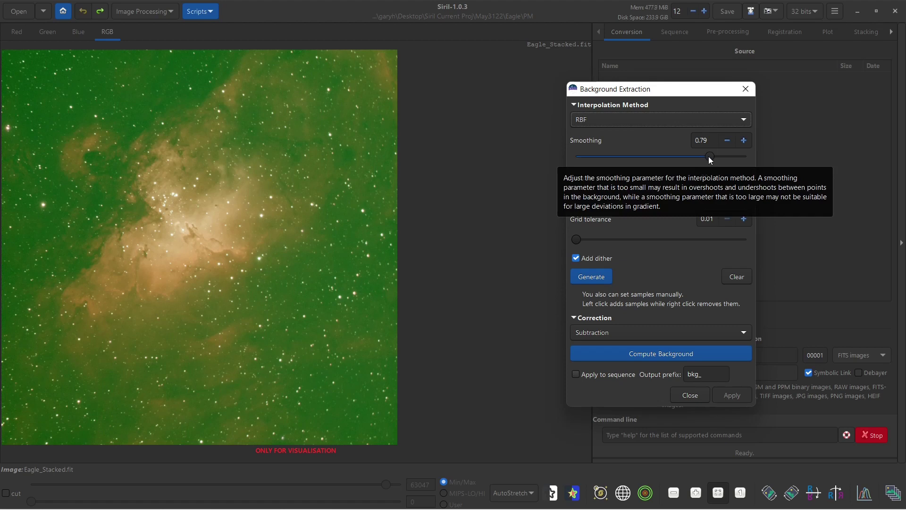
left_click_drag(709, 156, 662, 161)
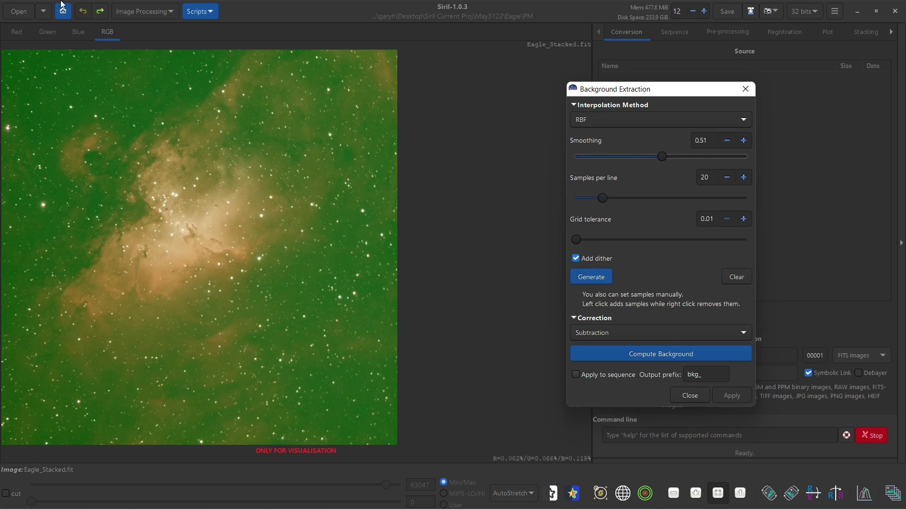
Compare the red, green and blue channels for gradients and show the blue channel in Histogram display mode
left_click(16, 32)
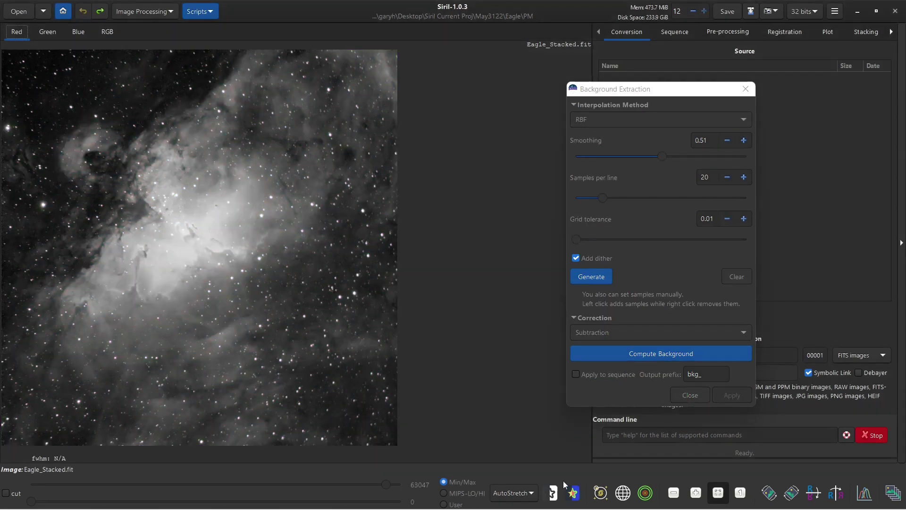
left_click(40, 30)
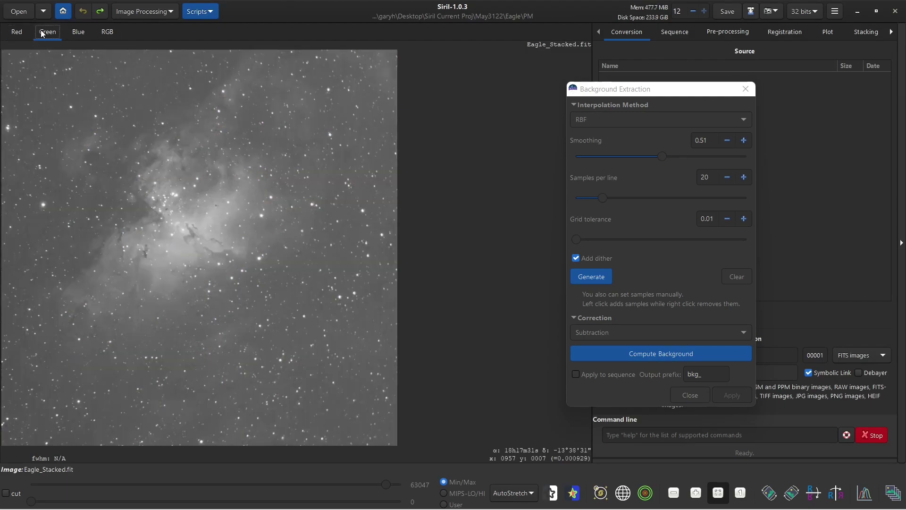
left_click(75, 30)
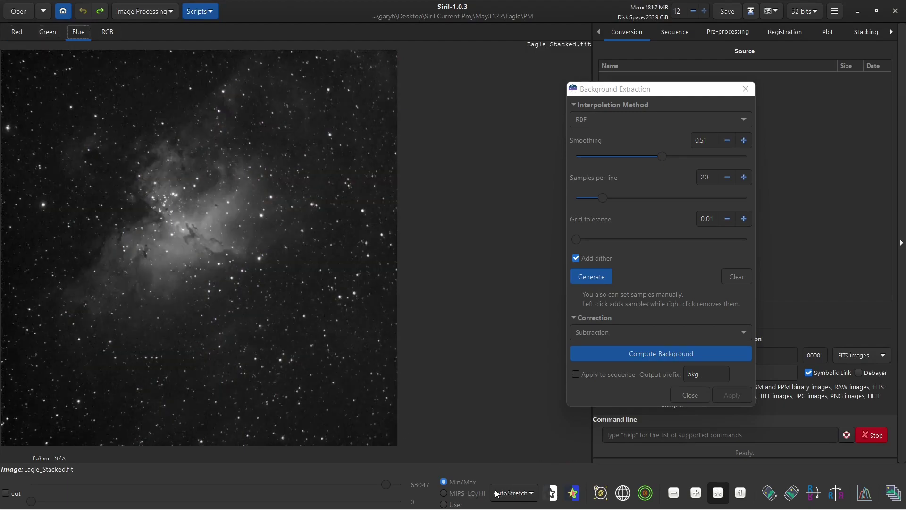
left_click(514, 493)
left_click(514, 475)
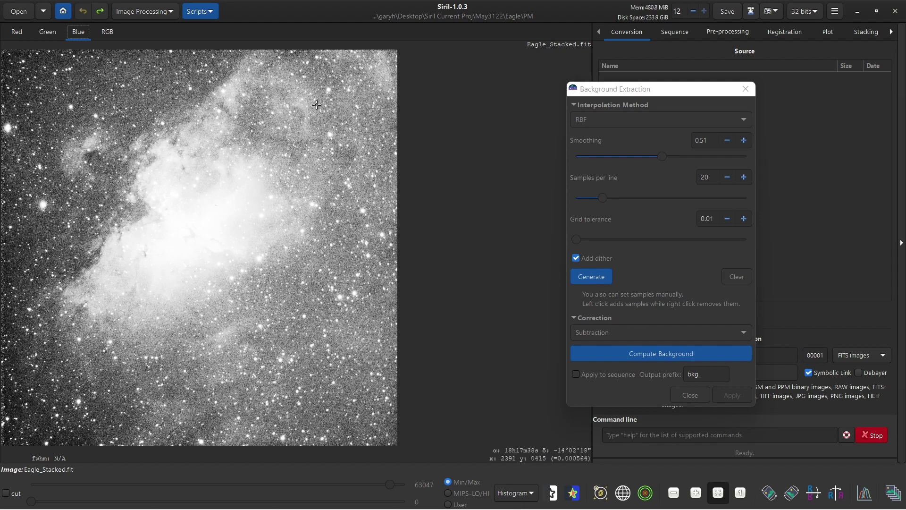
Place ten background samples manually on dark areas around the nebula in the blue channel
left_click(343, 102)
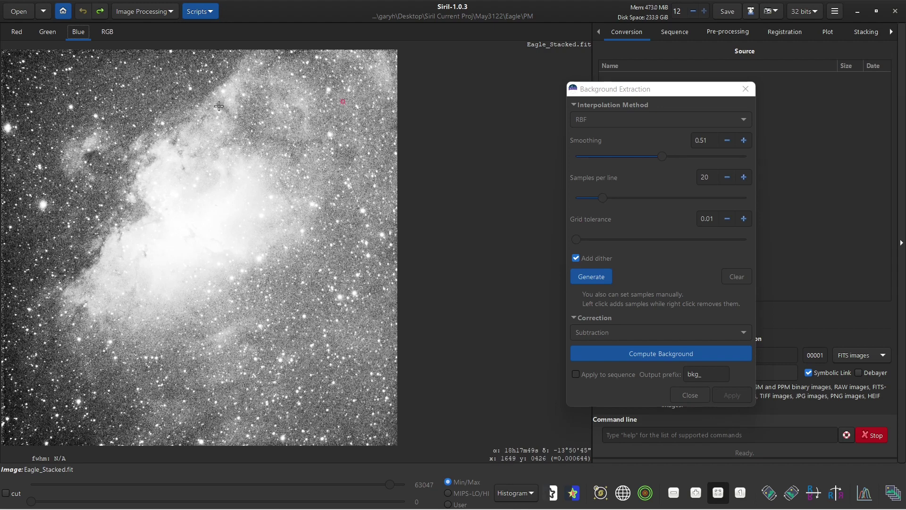
left_click(199, 79)
left_click(8, 97)
left_click(372, 343)
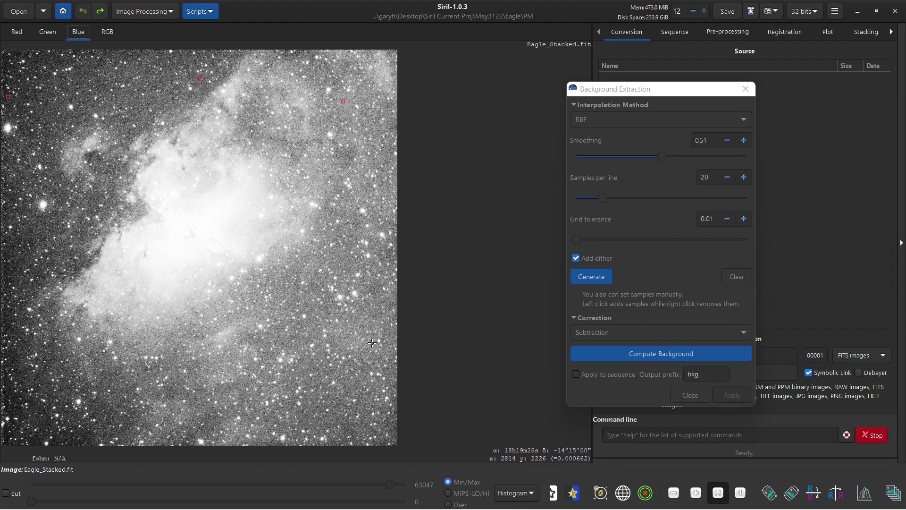
left_click(210, 420)
left_click(346, 152)
left_click(105, 380)
left_click(22, 395)
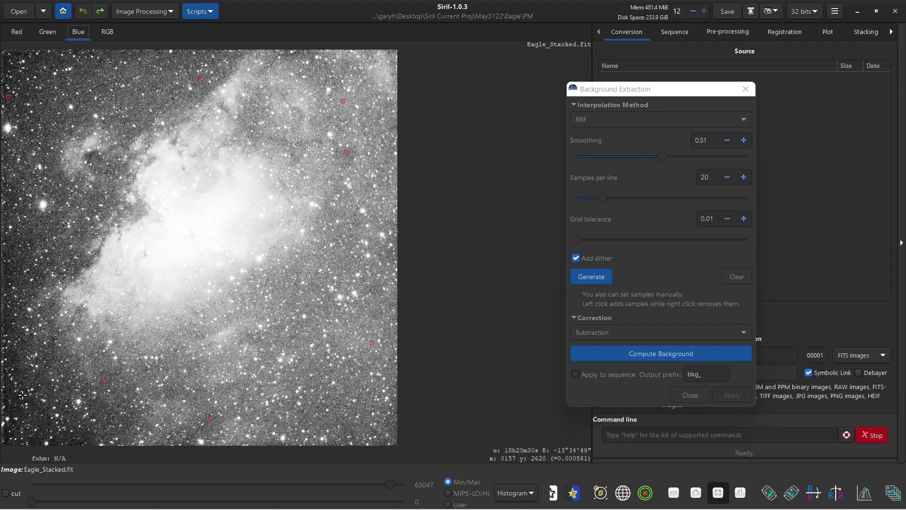
left_click(6, 437)
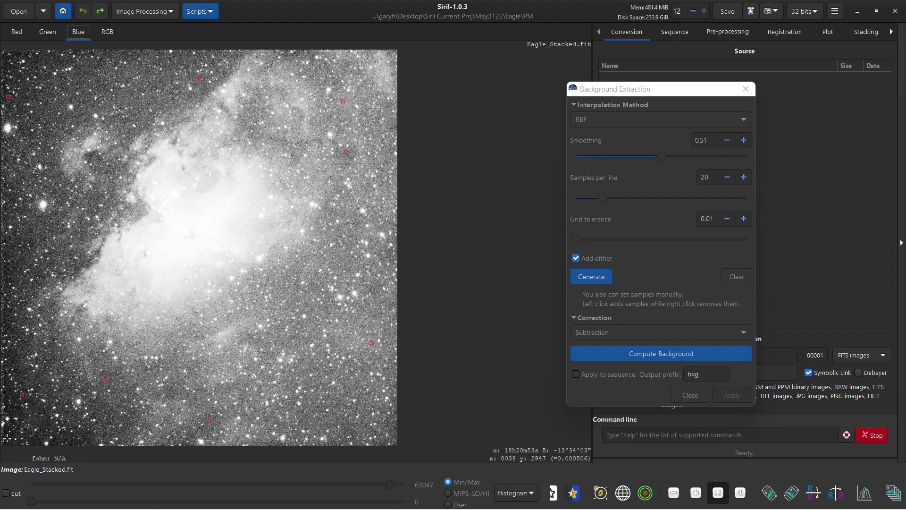
left_click(12, 262)
Compute the background from the manual samples and review the RGB result in AutoStretch display mode
left_click(108, 31)
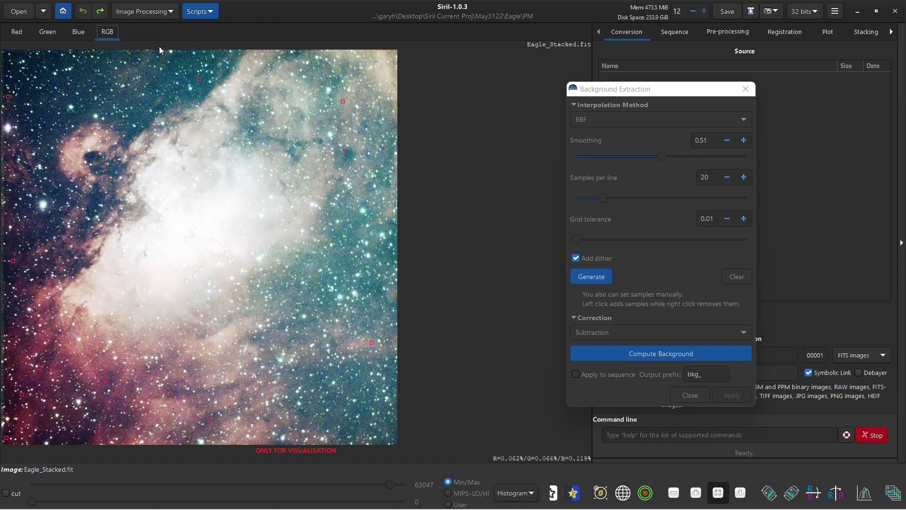
left_click(668, 355)
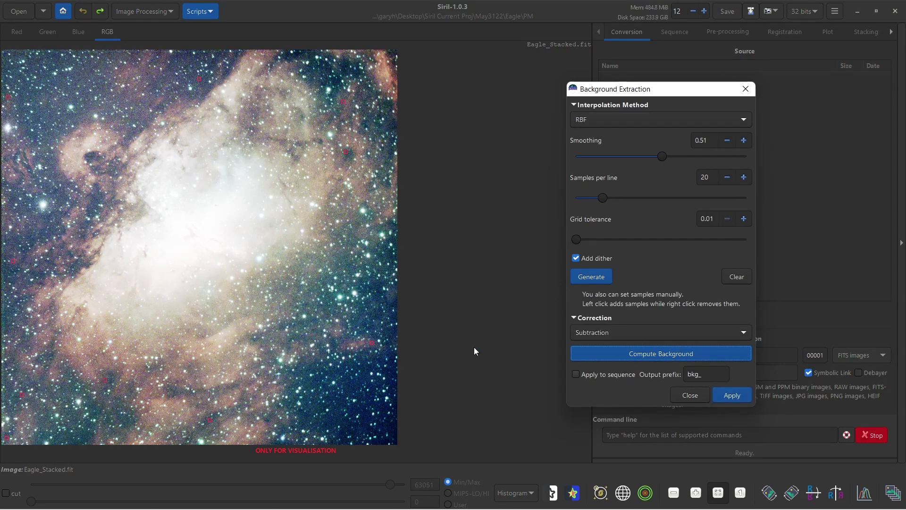
left_click(516, 493)
left_click(520, 461)
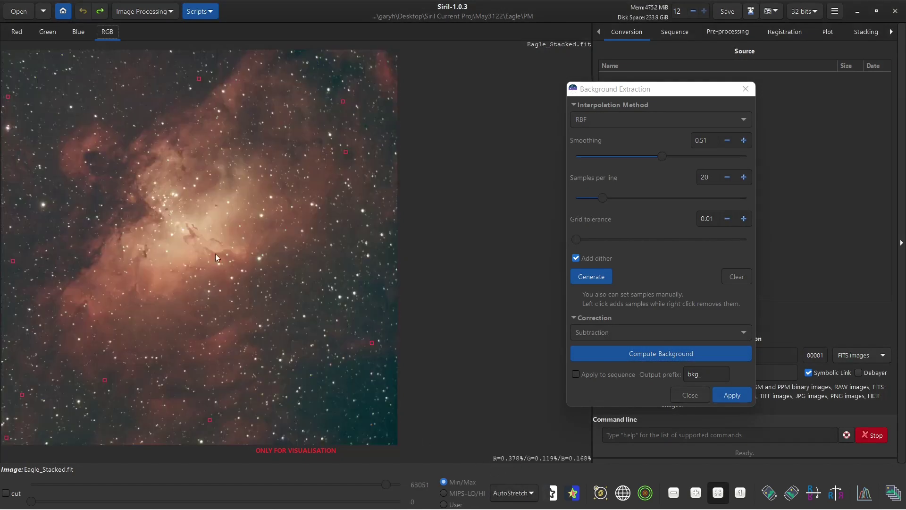
left_click(346, 68)
left_click(443, 293)
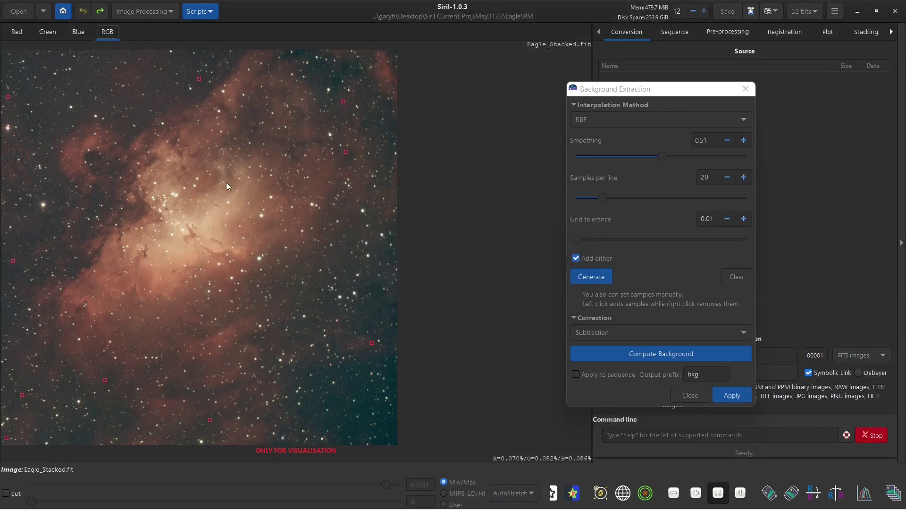
Add five more background samples around the nebula in the green channel and recompute the background
left_click(52, 28)
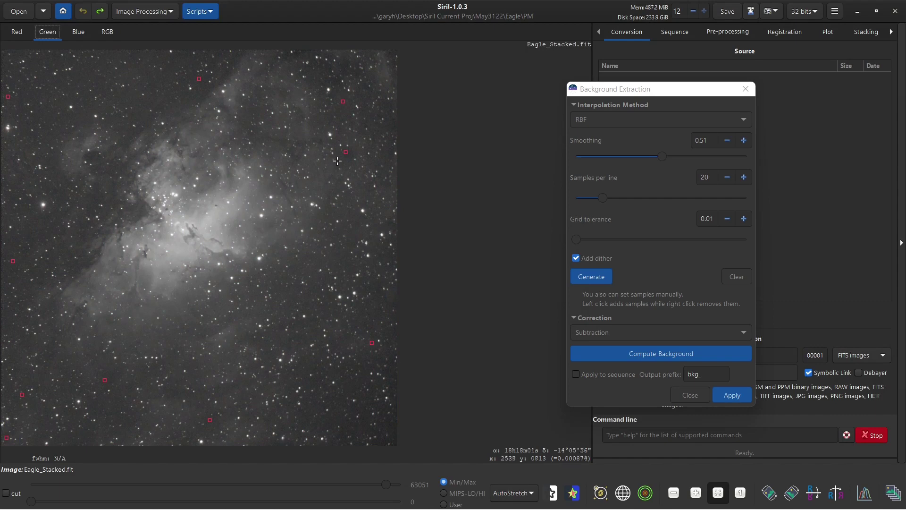
left_click(389, 122)
left_click(352, 239)
left_click(336, 404)
left_click(355, 430)
left_click(33, 223)
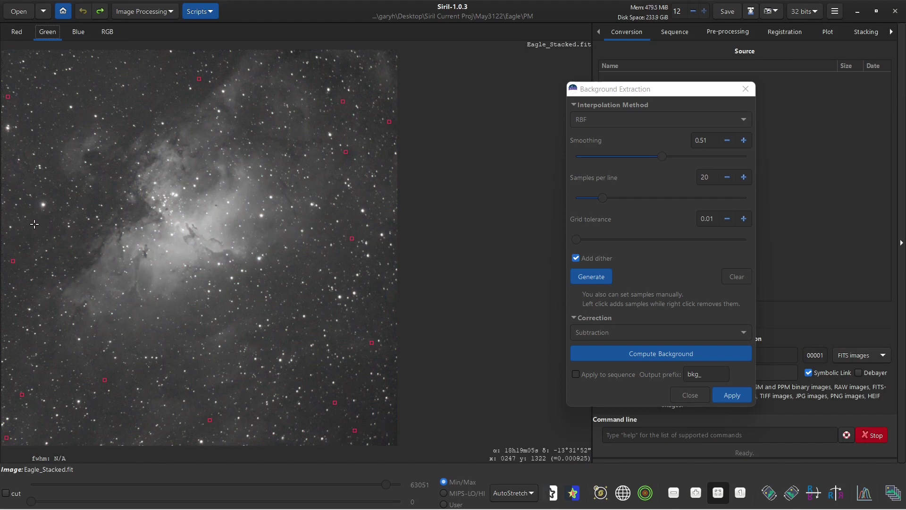
left_click(638, 355)
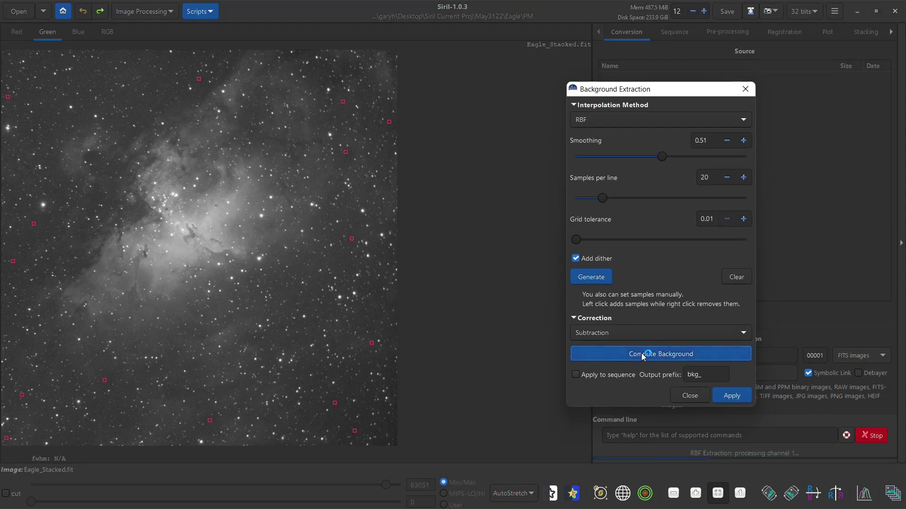
Examine the recomputed green channel and RGB composite for remaining gradients in Histogram display mode
left_click(513, 493)
left_click(517, 477)
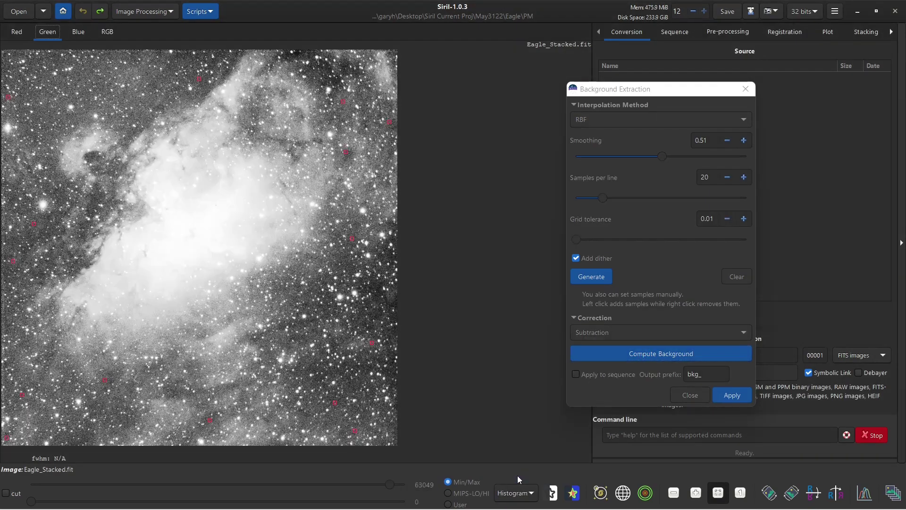
left_click(108, 32)
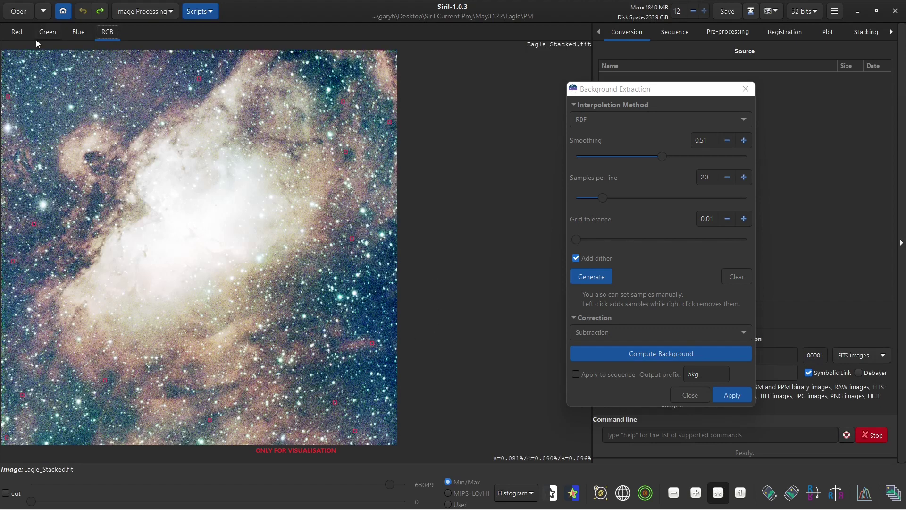
Add a background sample near the image's upper edge in the blue channel and recompute the background, checking the RGB result
left_click(83, 30)
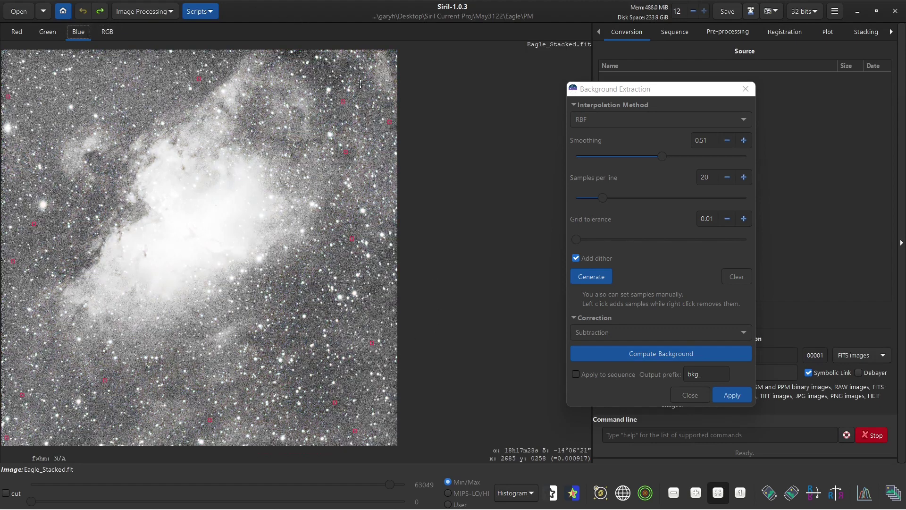
left_click(314, 65)
left_click(636, 355)
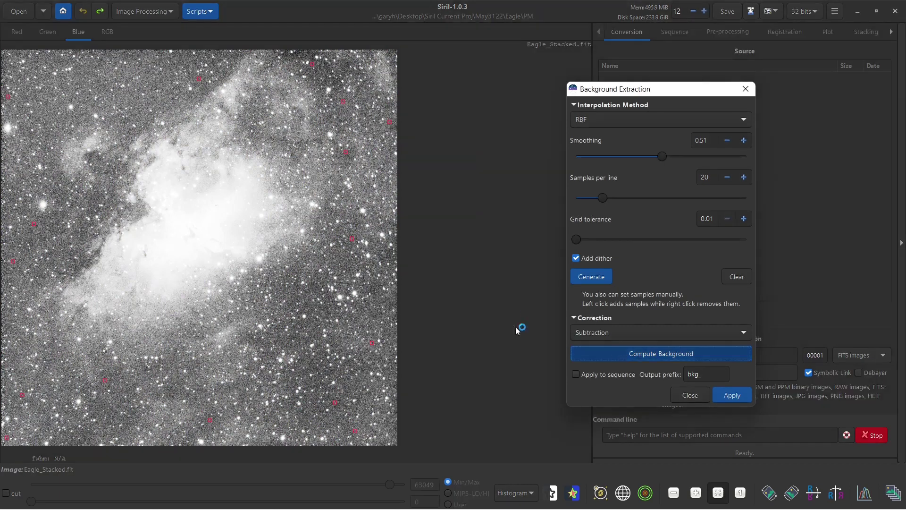
left_click(106, 31)
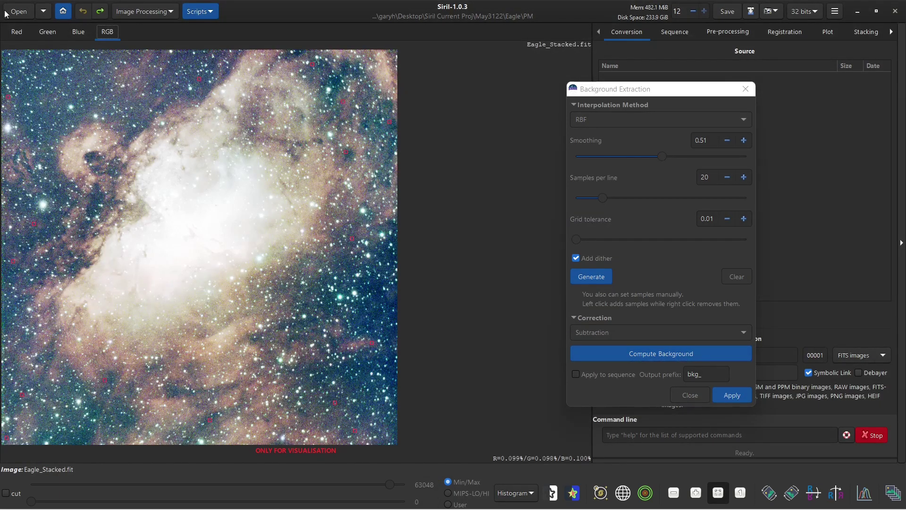
Recompute the background with two more blue-channel samples below and right of the nebula, and show the RGB result in AutoStretch
left_click(76, 31)
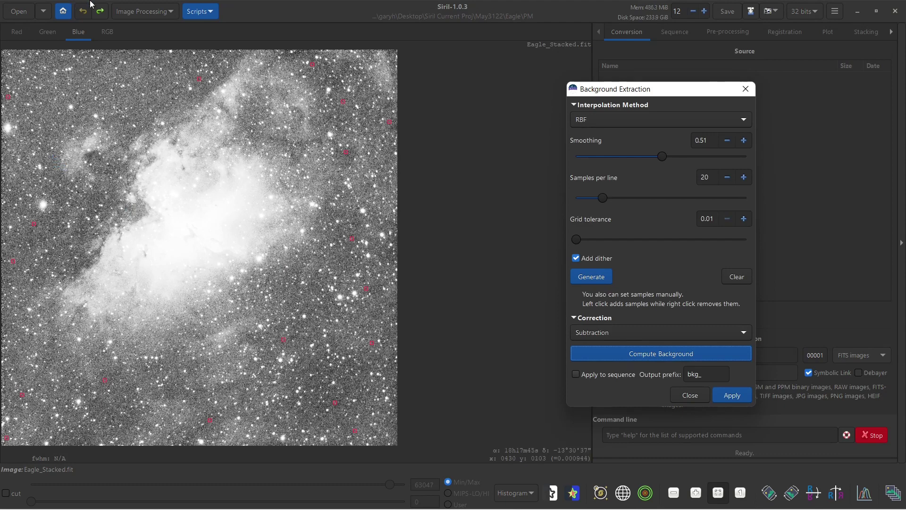
left_click(106, 32)
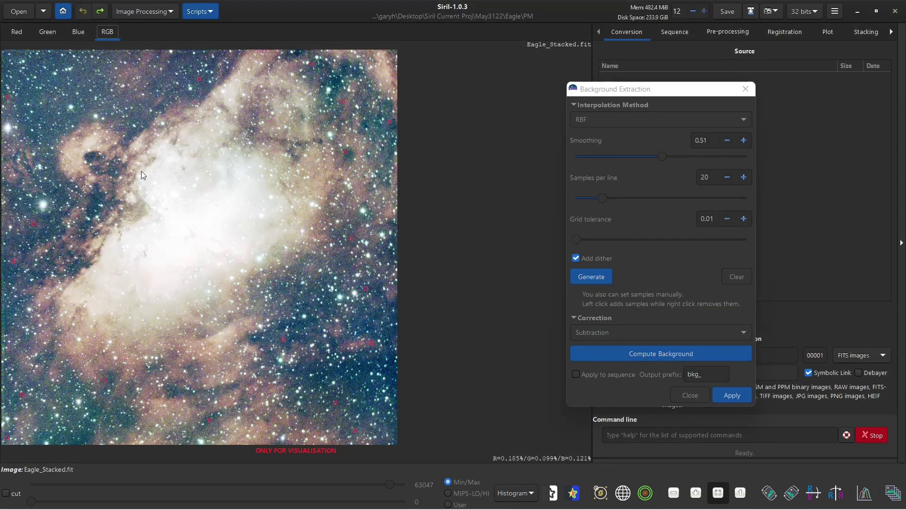
left_click(526, 492)
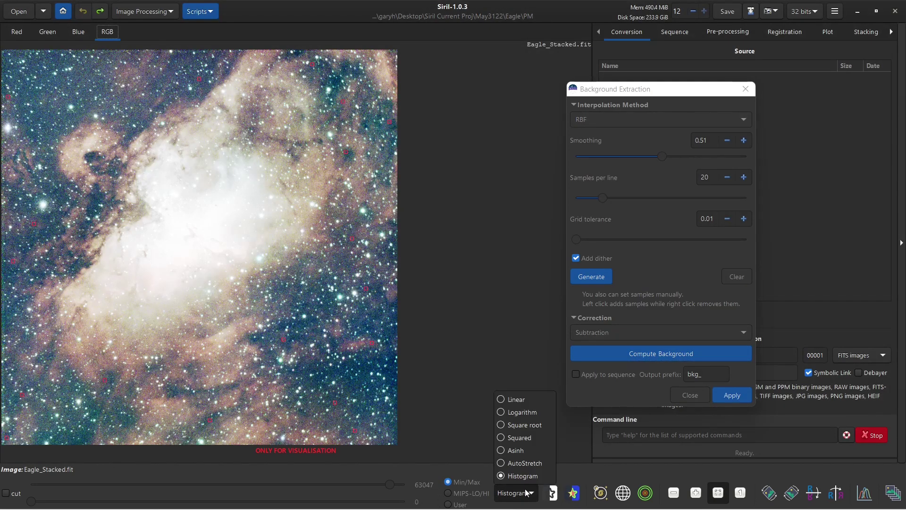
left_click(525, 462)
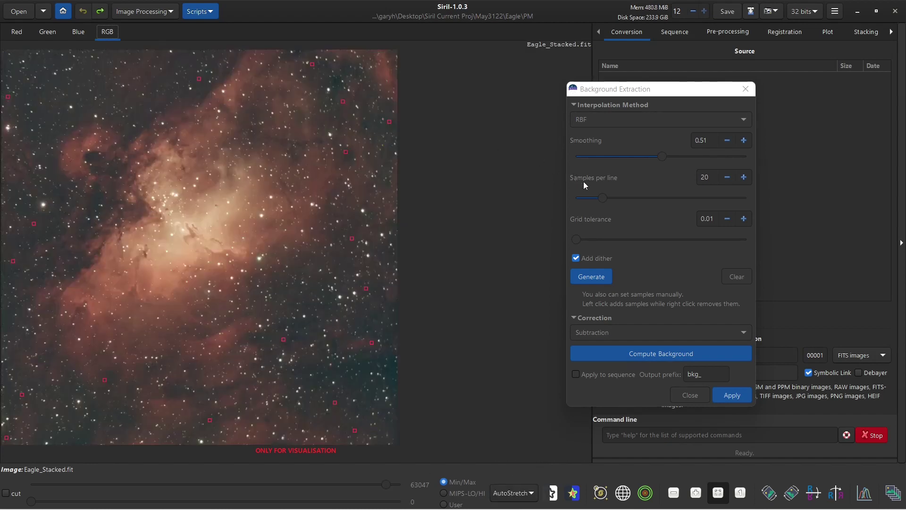
Recompute the background with a smoothing of 0.74 and again with 0.18 to compare the results
left_click_drag(663, 156, 703, 157)
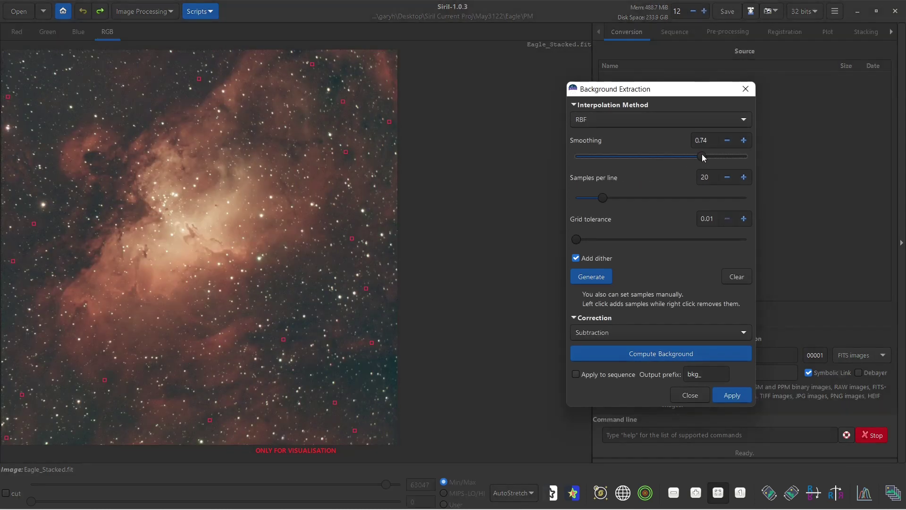
left_click(663, 354)
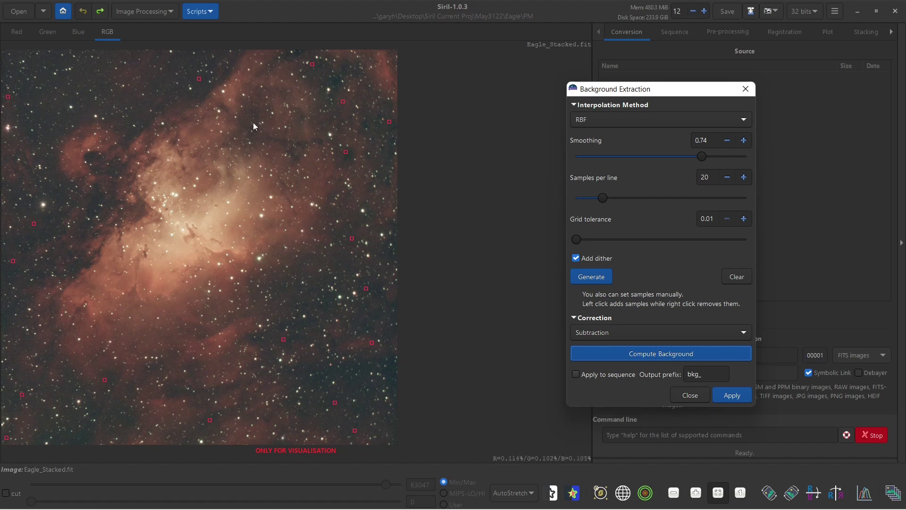
left_click_drag(702, 155, 607, 156)
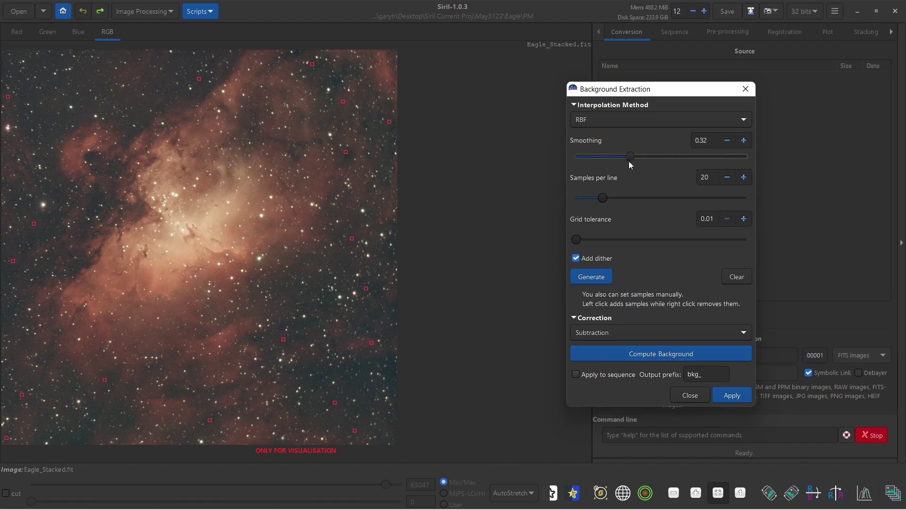
left_click(653, 351)
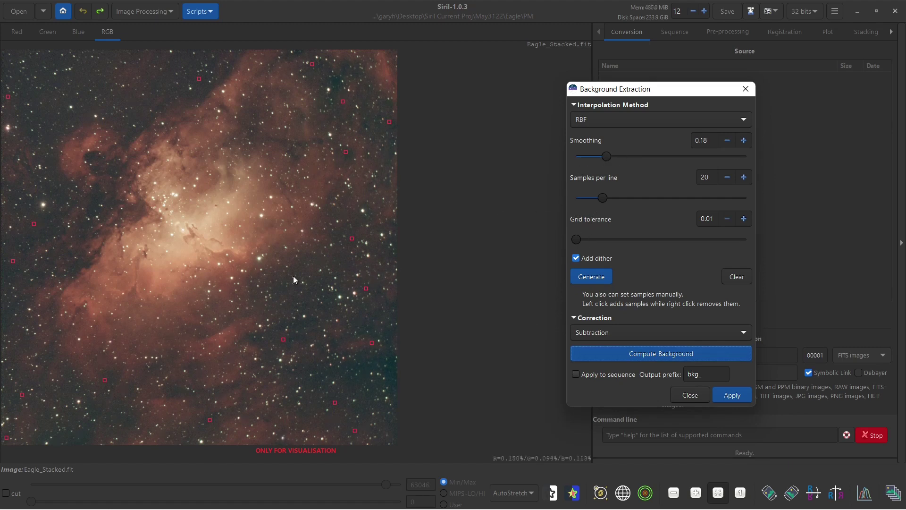
Check the blue channel and the RGB composite, and recompute the background with a smoothing of 0.75
left_click(78, 25)
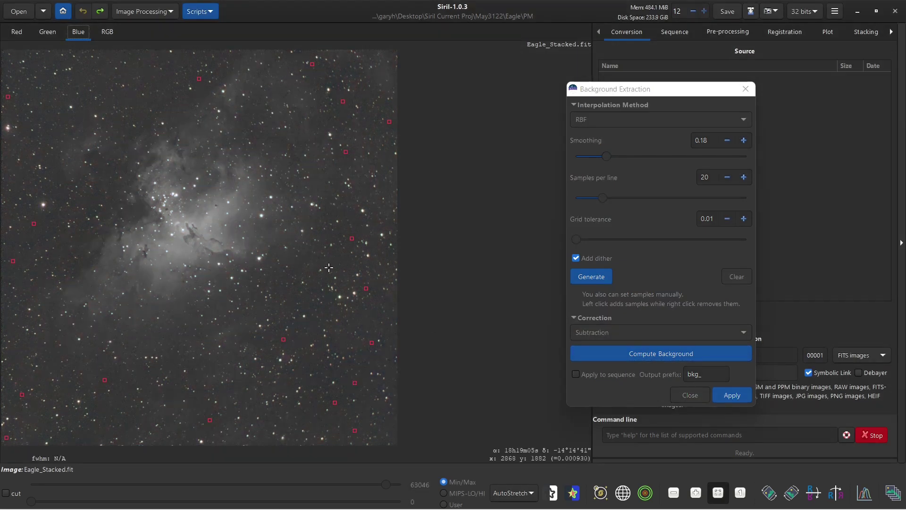
left_click(107, 32)
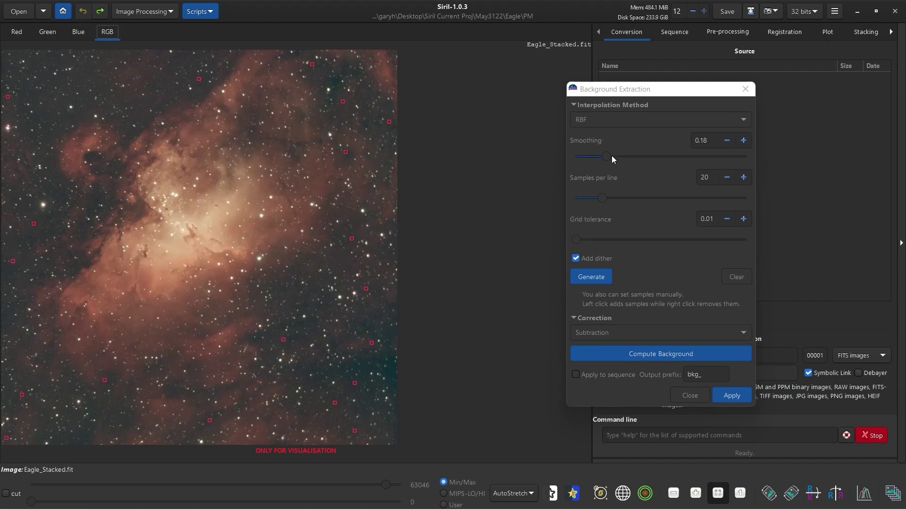
left_click_drag(612, 156, 713, 149)
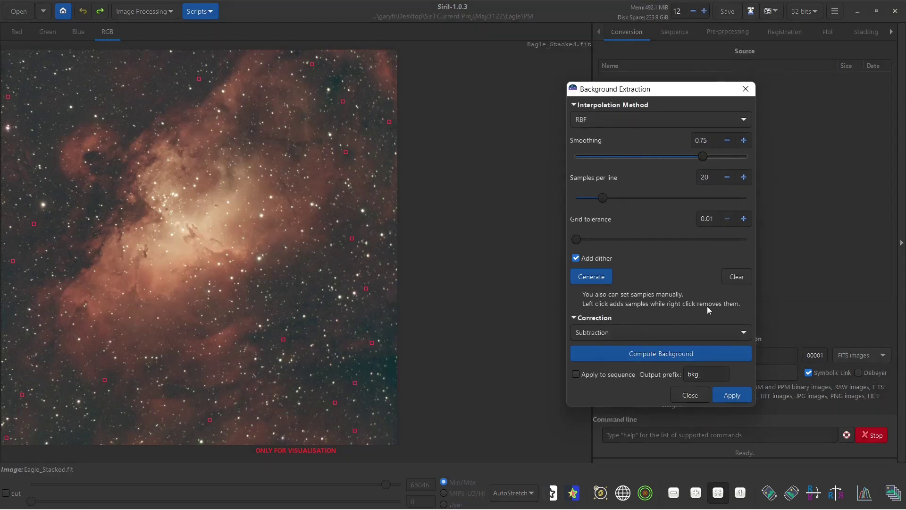
left_click(673, 355)
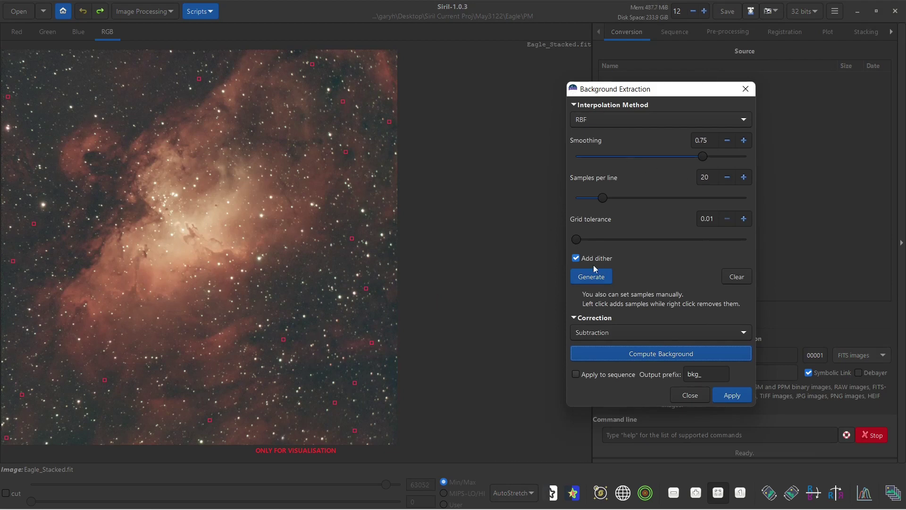
Generate the automatic background sample grid, compute the background, and recompute it with a smoothing of 0.13
left_click(593, 277)
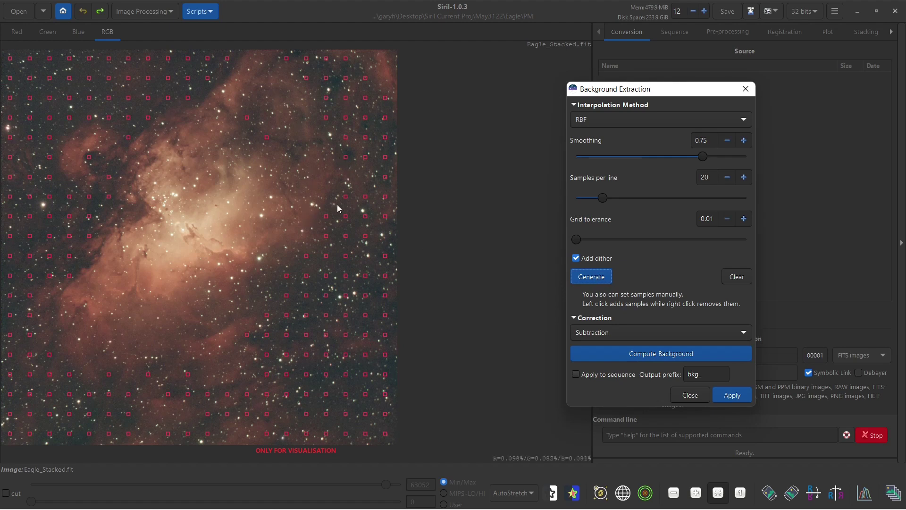
left_click(576, 240)
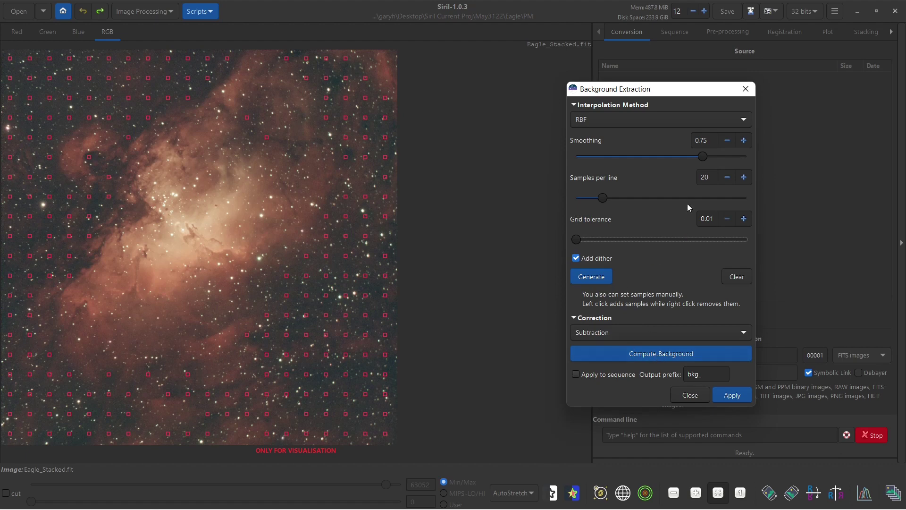
left_click(655, 357)
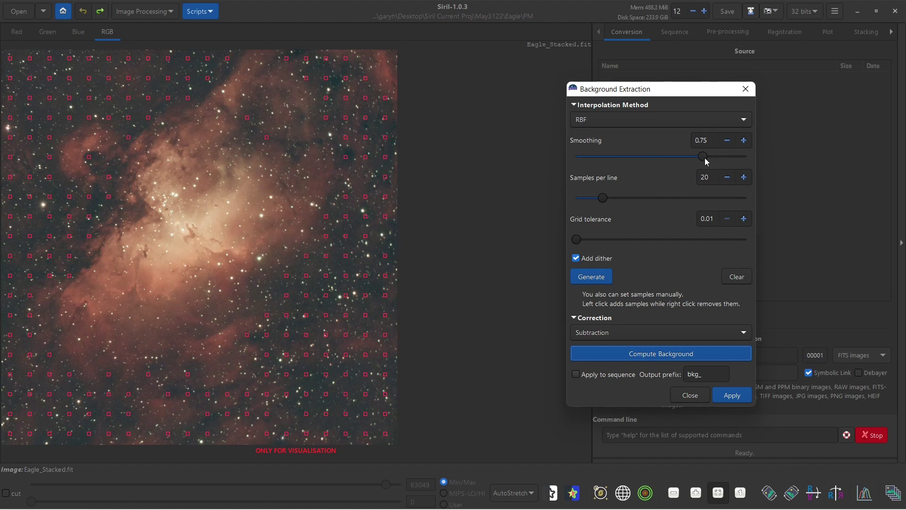
left_click_drag(706, 160, 633, 164)
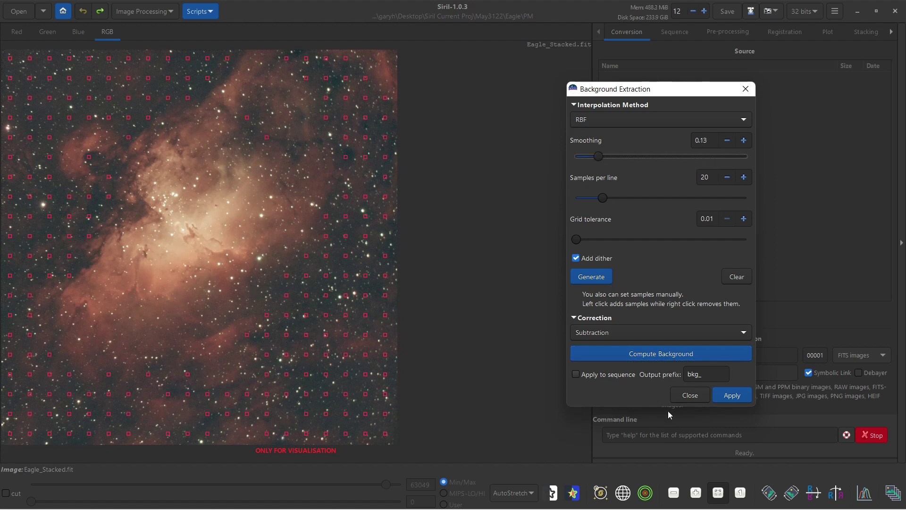
left_click(653, 355)
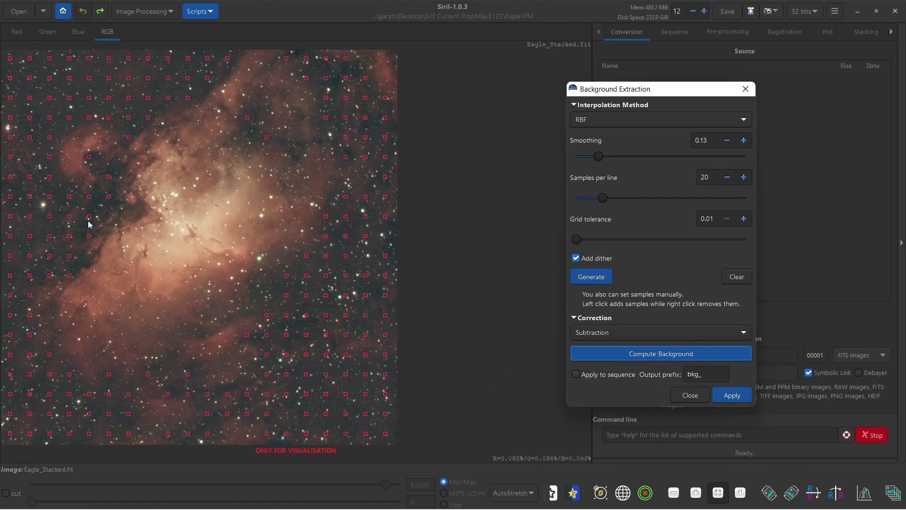
Compare the recomputed RGB image in the Histogram and AutoStretch display modes
left_click(510, 491)
left_click(511, 476)
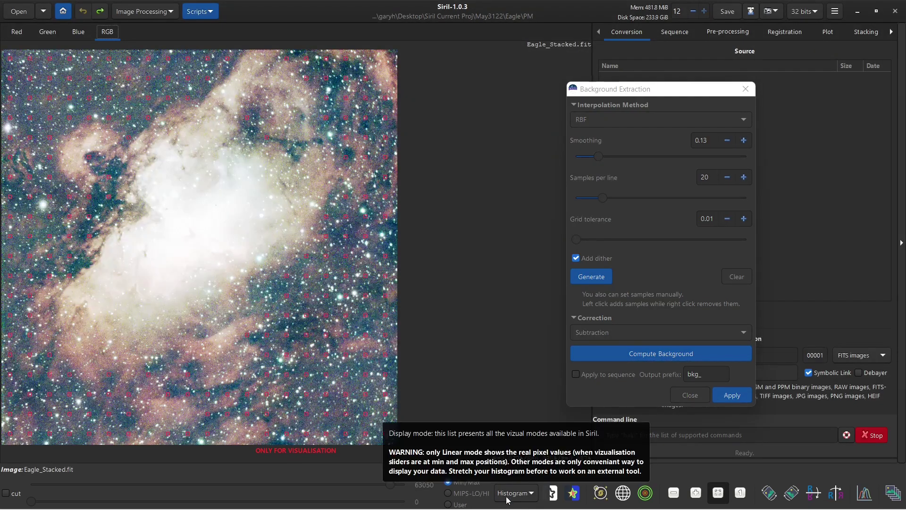
left_click(510, 495)
left_click(515, 464)
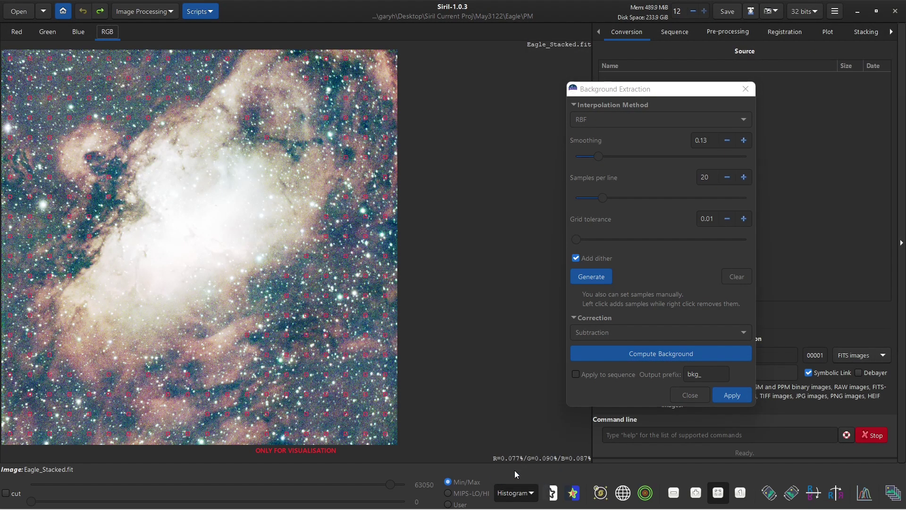
left_click(516, 493)
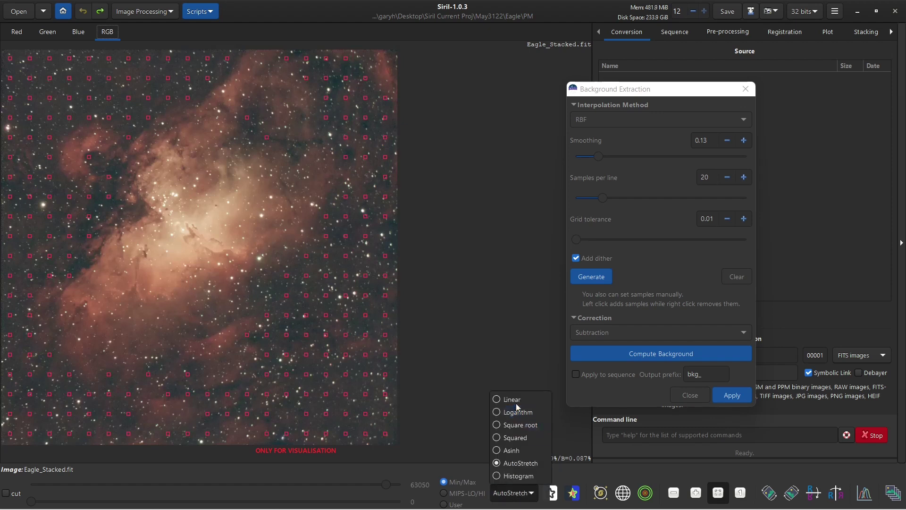
left_click(517, 463)
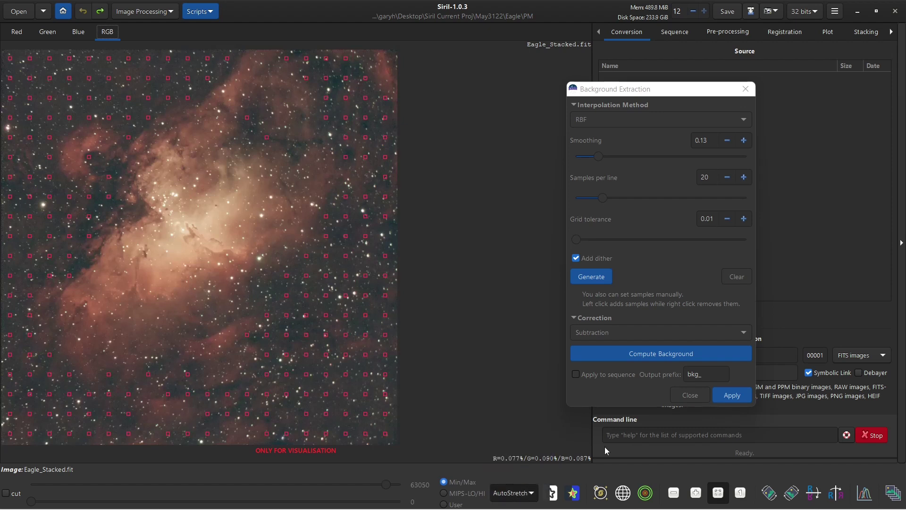
Apply the background extraction, and undo and redo it to compare the image before and after
left_click(731, 396)
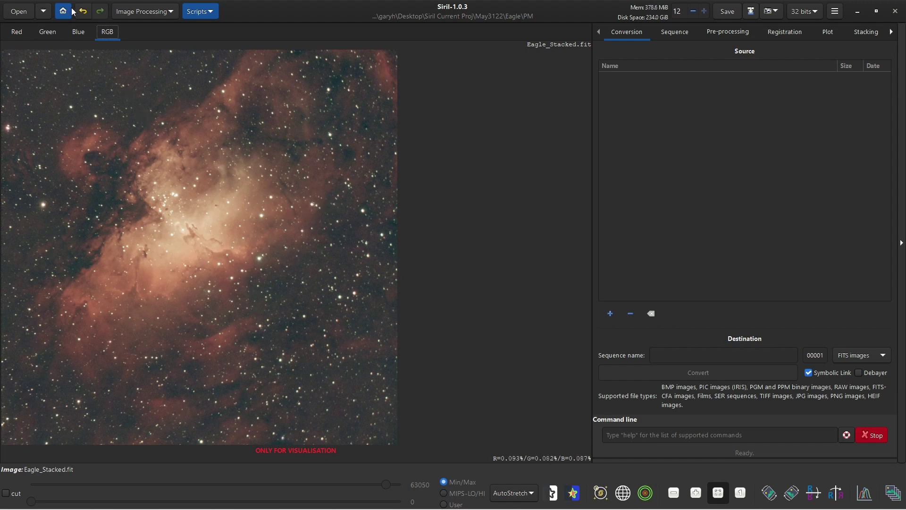
left_click(84, 11)
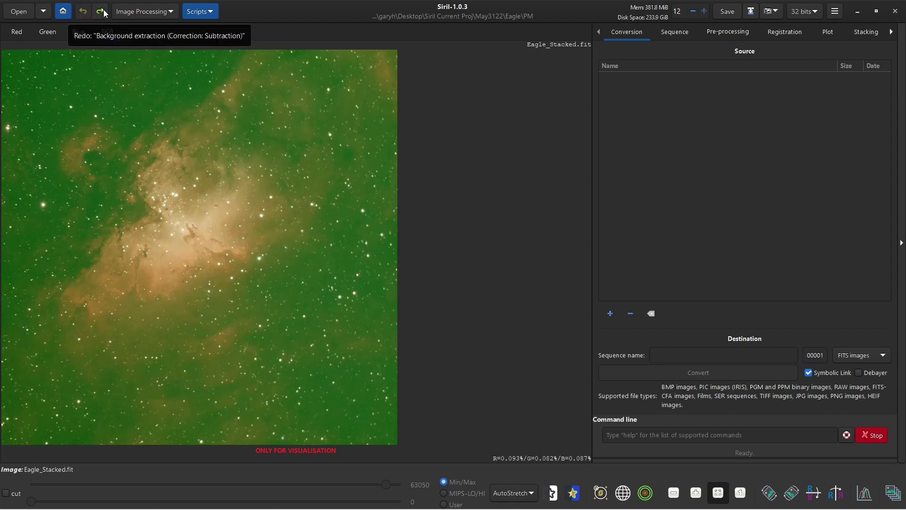
left_click(104, 12)
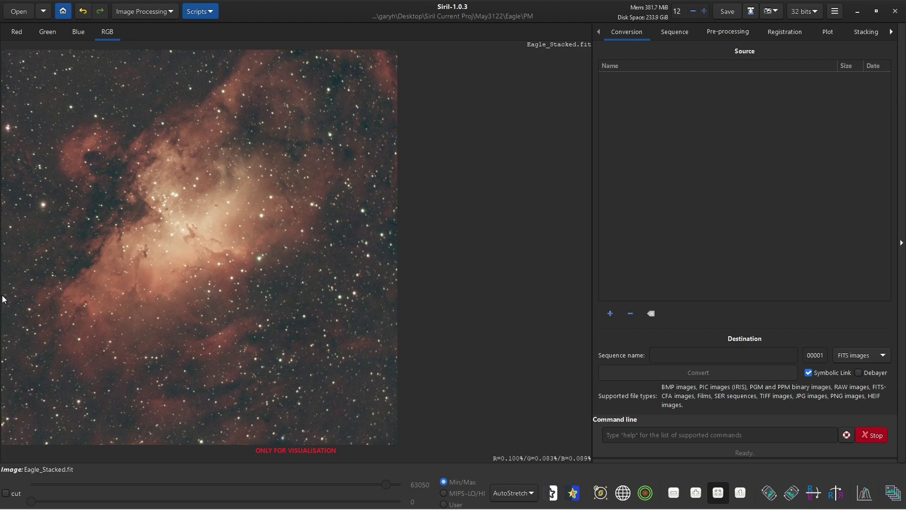
Examine the image's left edge up close at several zoom levels and return to the full image
scroll(6, 297, "up", 2)
scroll(134, 276, "up", 3)
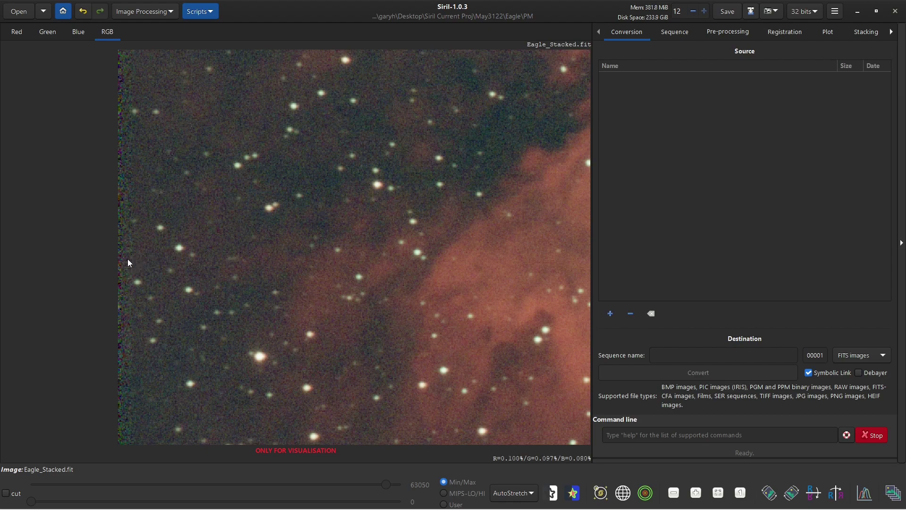
scroll(172, 251, "down", 3)
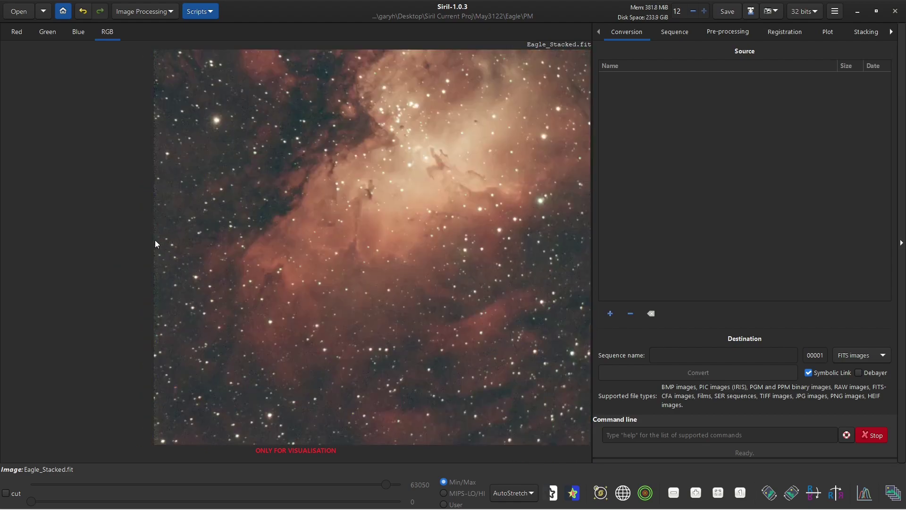
scroll(179, 253, "up", 2)
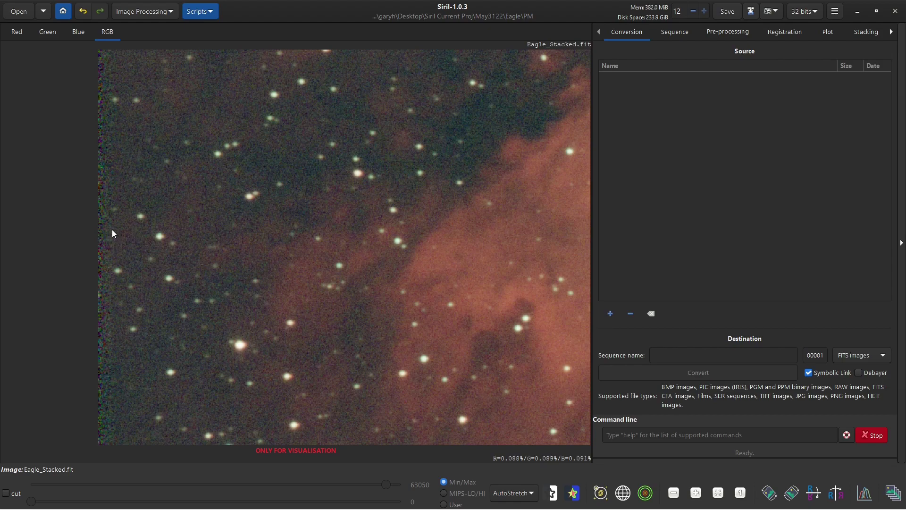
left_click(719, 492)
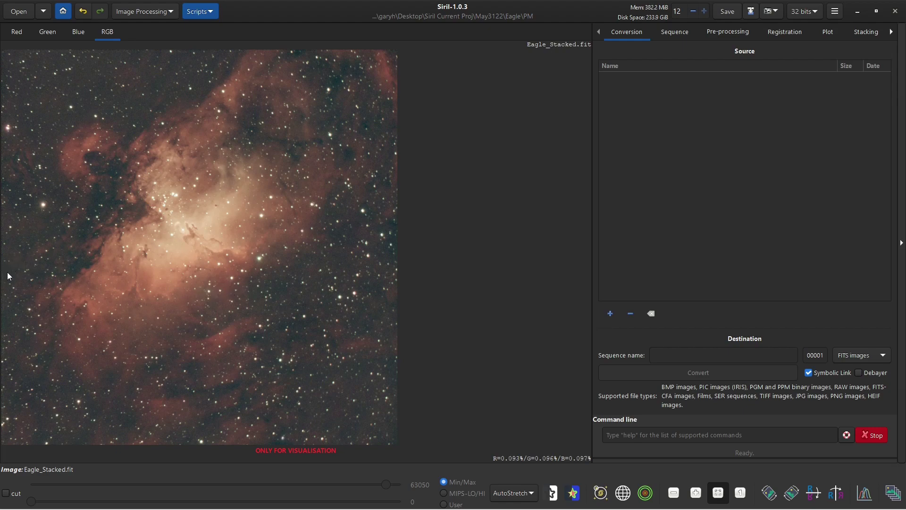
scroll(8, 274, "up", 3)
left_click_drag(24, 267, 121, 259)
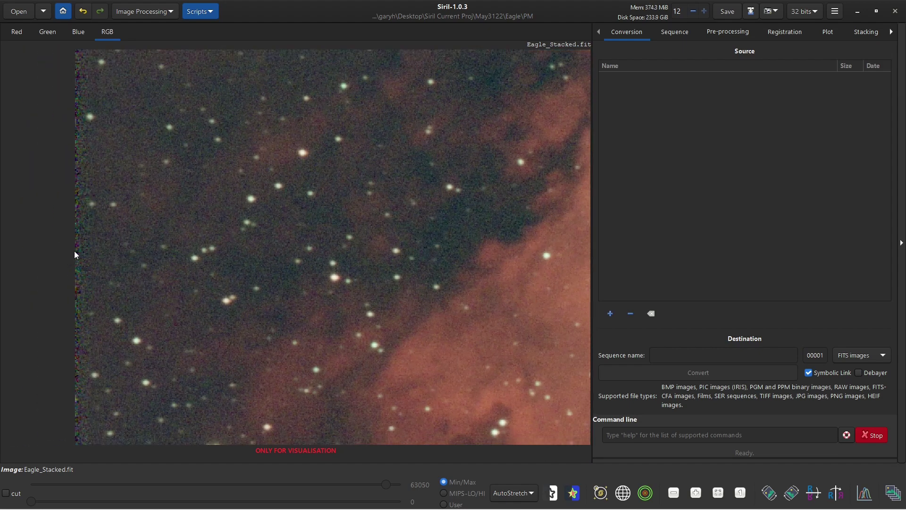
scroll(74, 255, "up", 4)
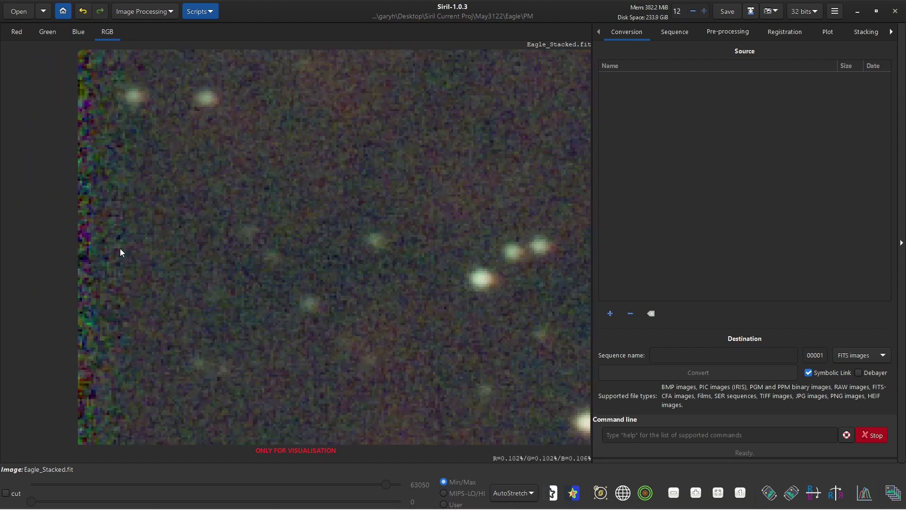
scroll(121, 253, "down", 5)
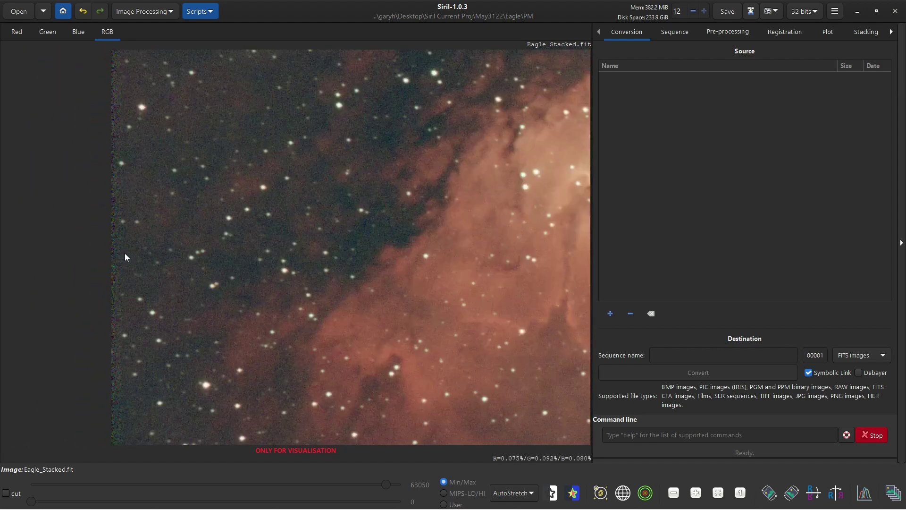
left_click(718, 497)
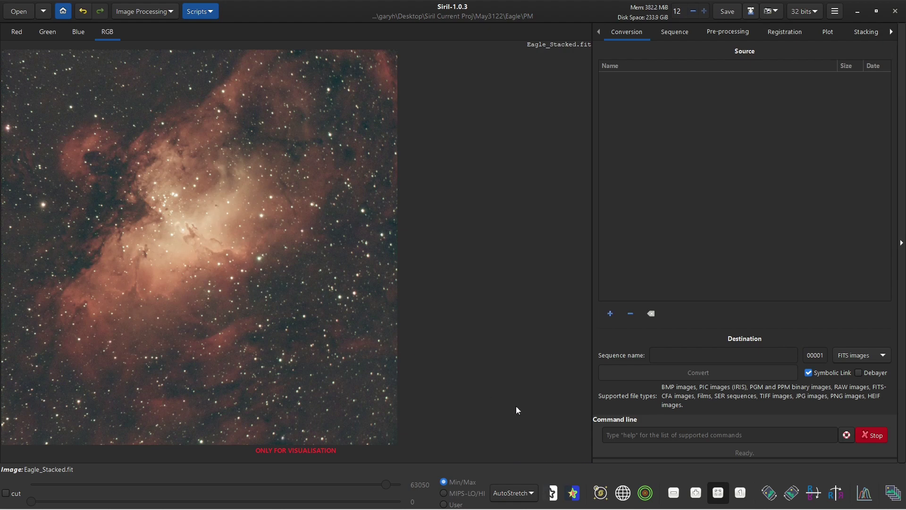
Set the display mode to Linear and close the program
left_click(516, 493)
left_click(519, 403)
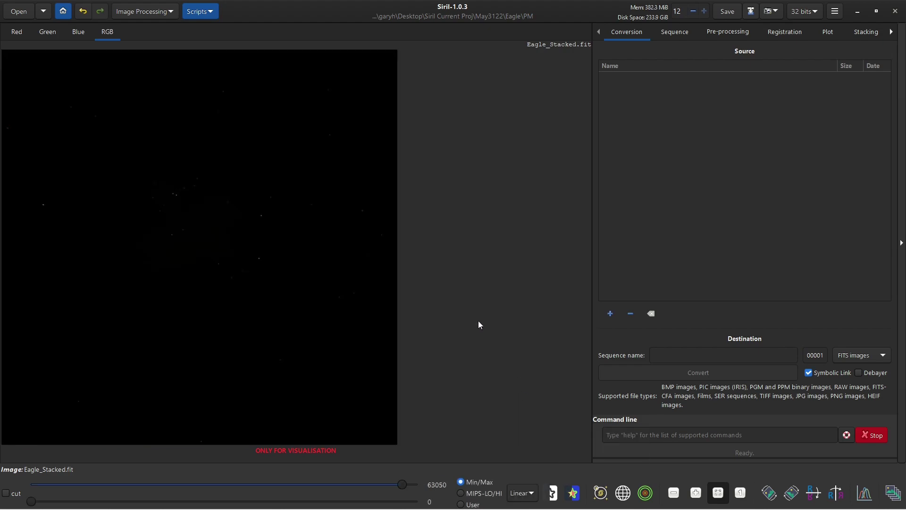
left_click(896, 13)
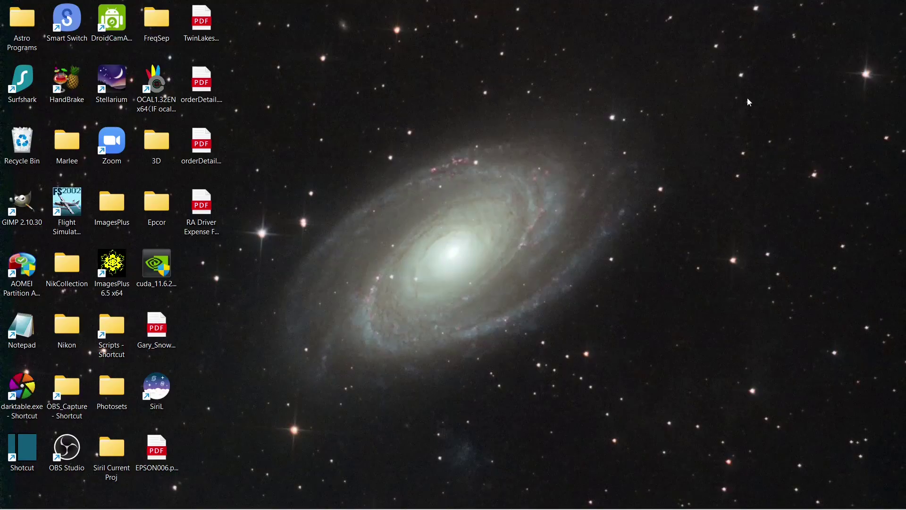
Switch to the Photos app and compare test.tif, 139626x180.tif, 1396Scaled.jpg, 1396ForStars.tif and 1396ForStarsSL.tif
mouse_move(306, 496)
mouse_move(313, 446)
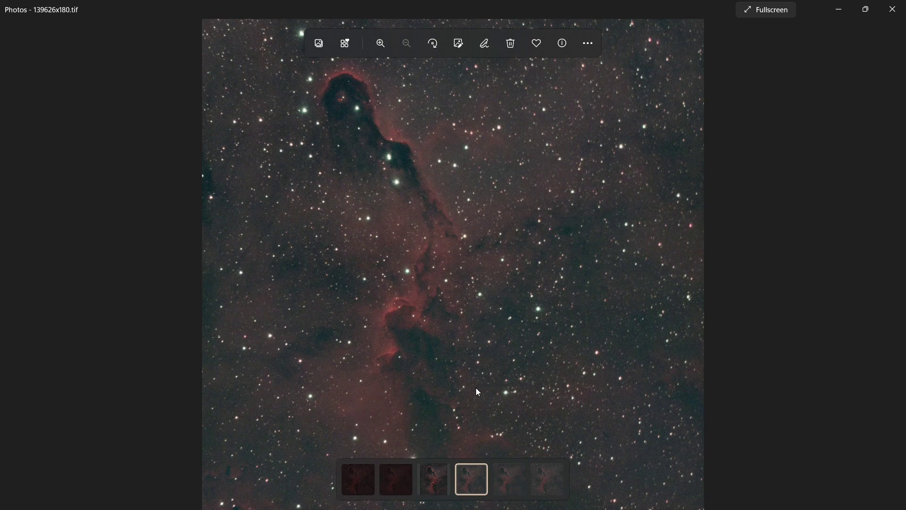
left_click(554, 490)
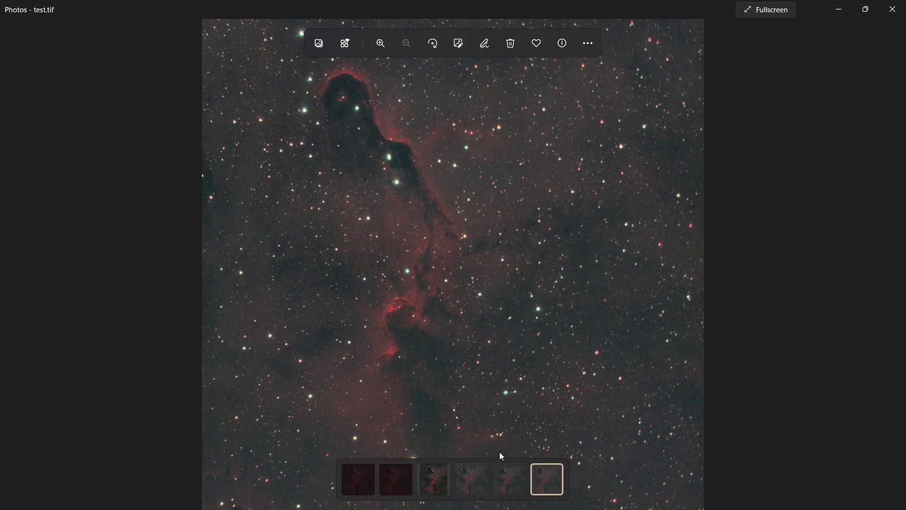
left_click(470, 486)
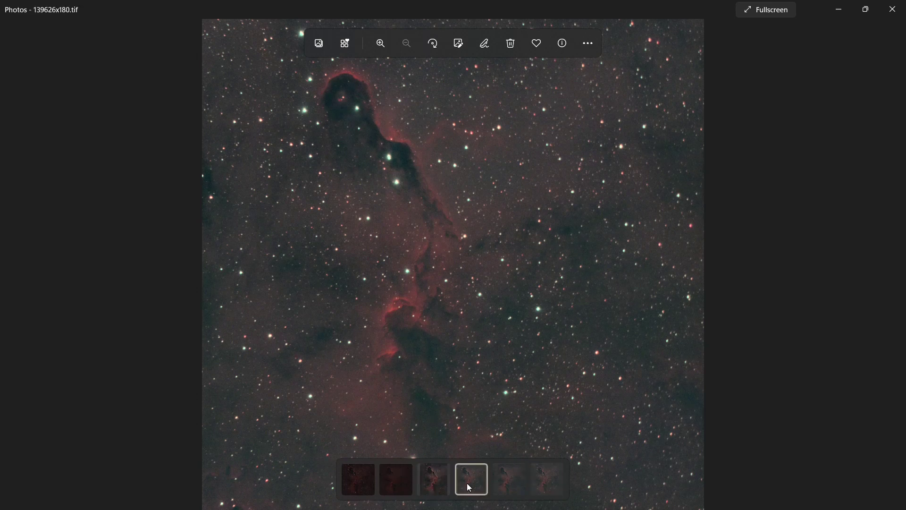
left_click(433, 491)
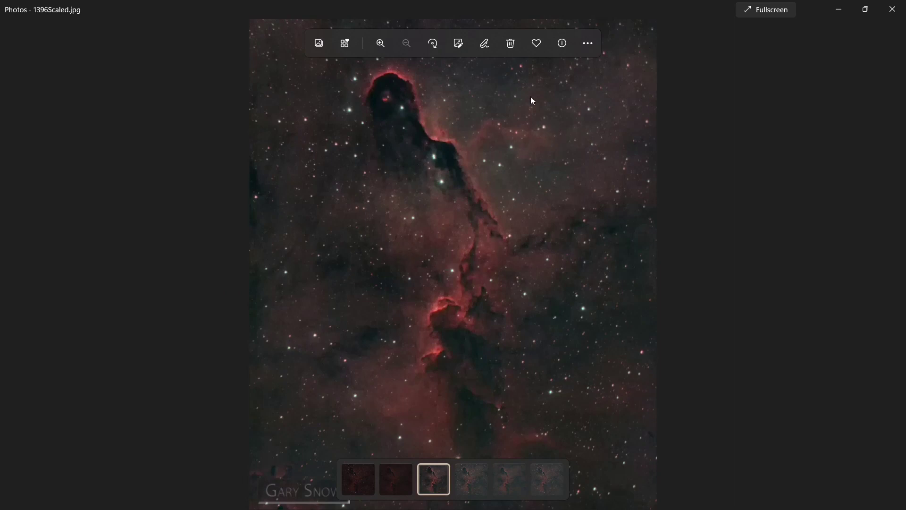
left_click(354, 480)
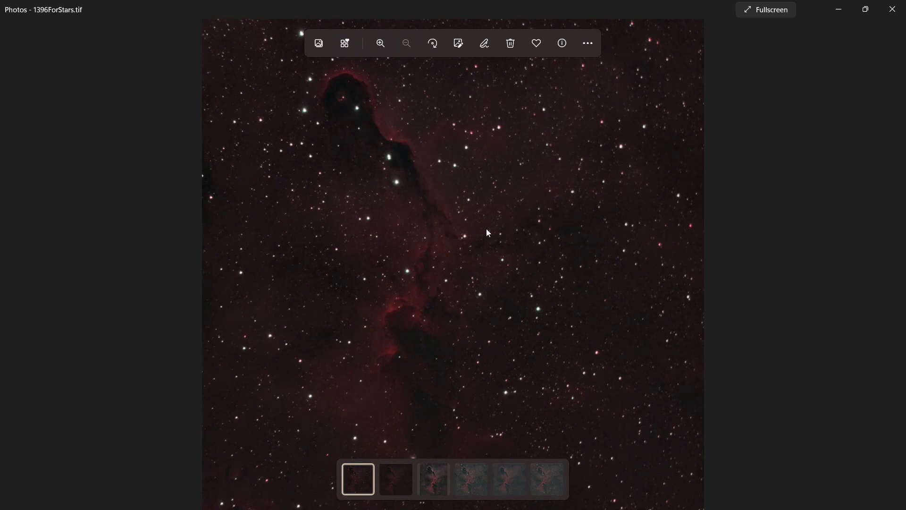
left_click(395, 490)
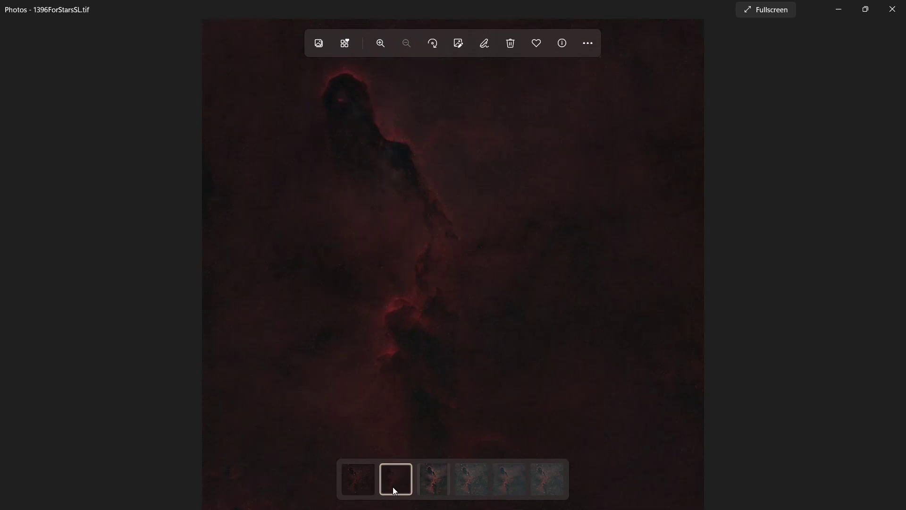
left_click(360, 491)
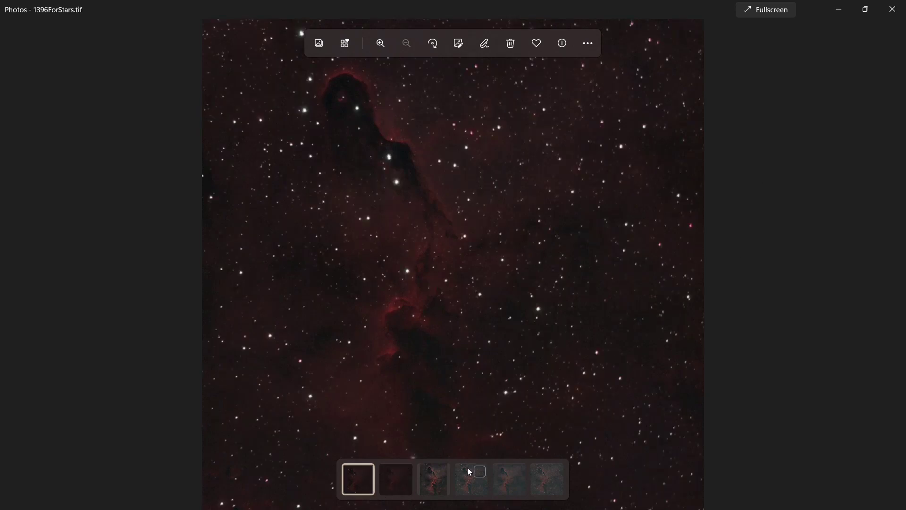
left_click(436, 494)
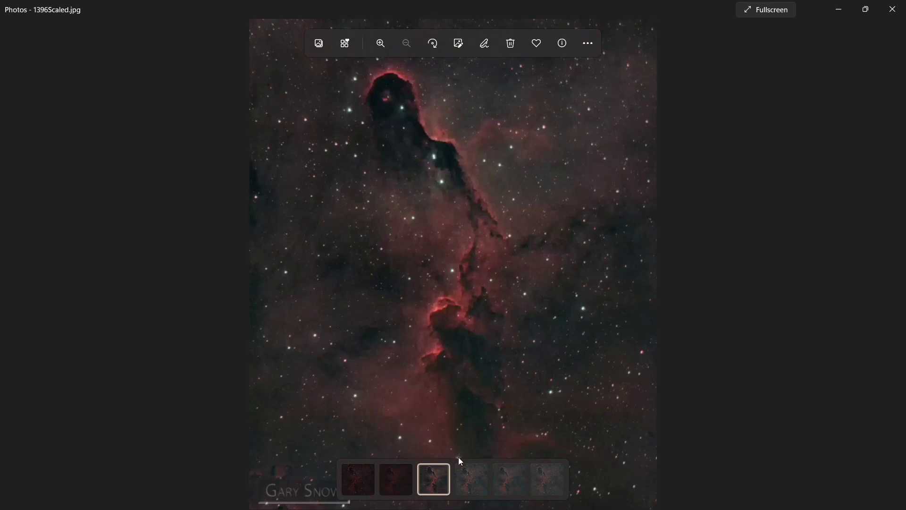
left_click(472, 491)
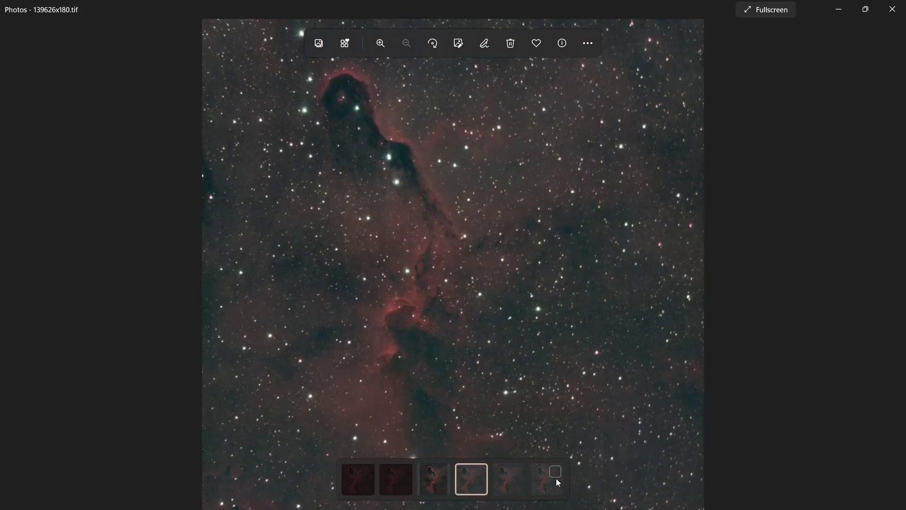
Compare test.tif with 139626x180.tif and close the Photos app
left_click(551, 491)
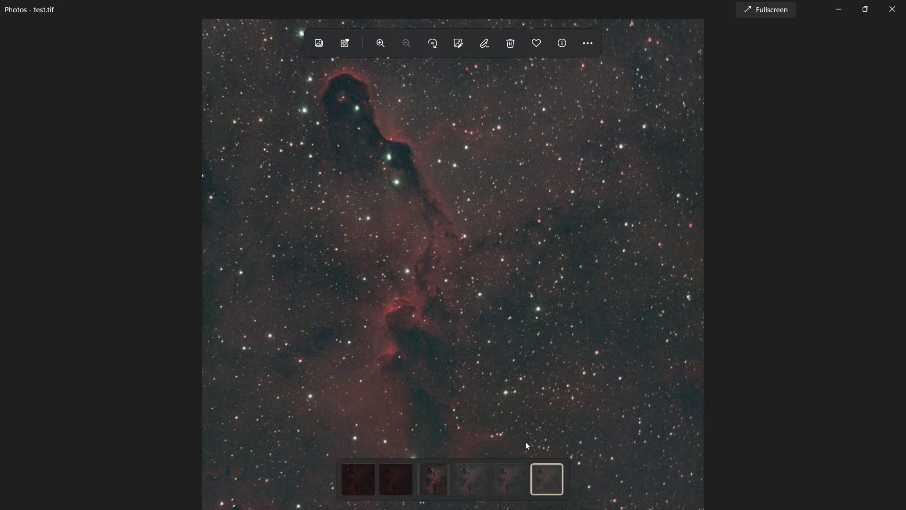
left_click(470, 482)
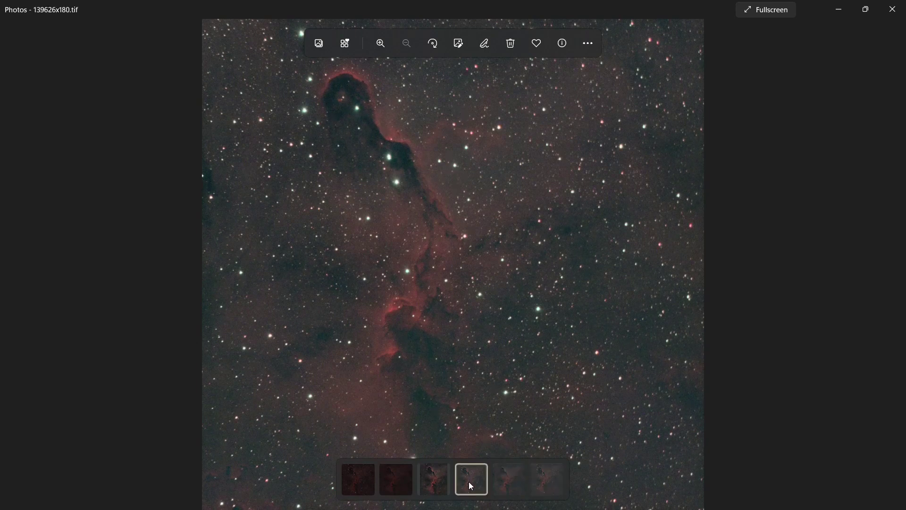
left_click(894, 8)
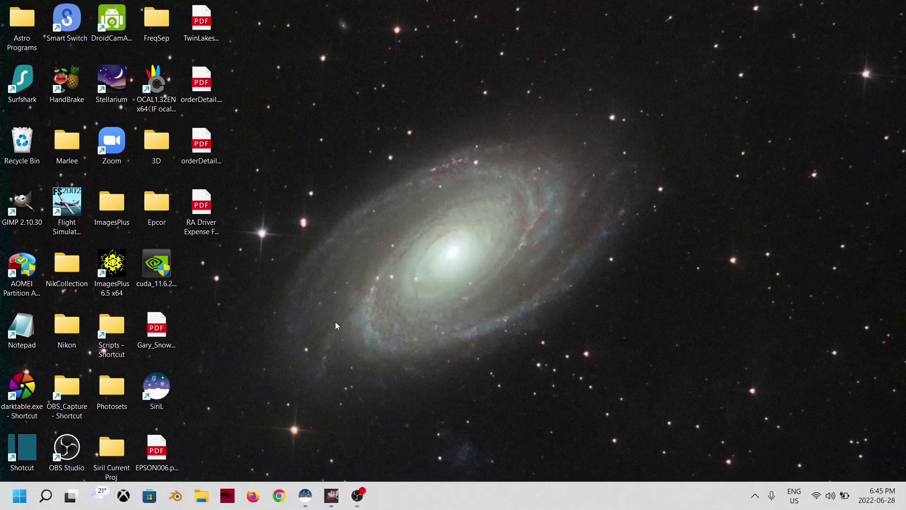
Switch to Siril and view r_pp_light_stacked.fit in the AutoStretch and Histogram display modes, ending in Linear mode
left_click(302, 494)
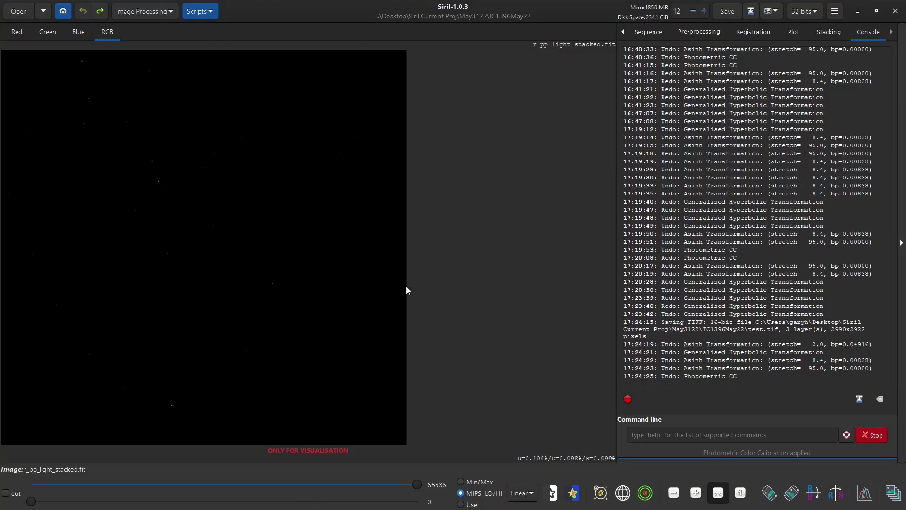
left_click(528, 493)
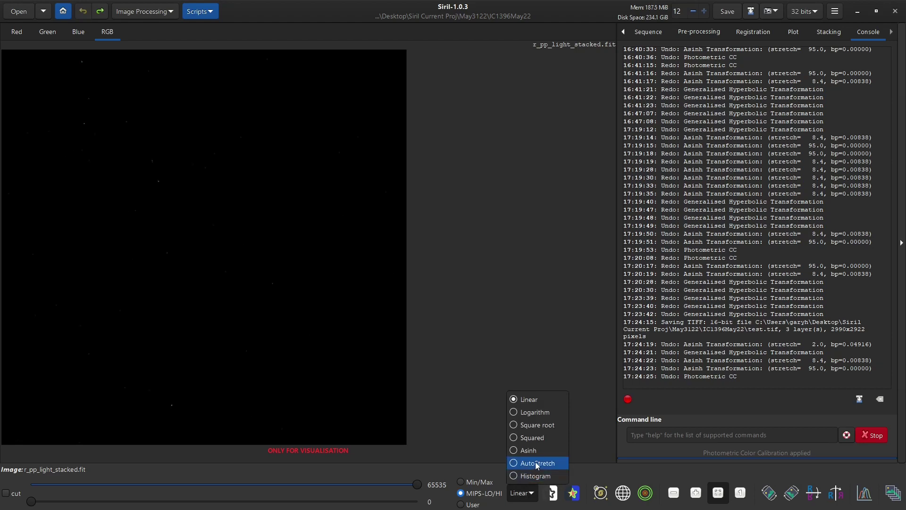
left_click(536, 463)
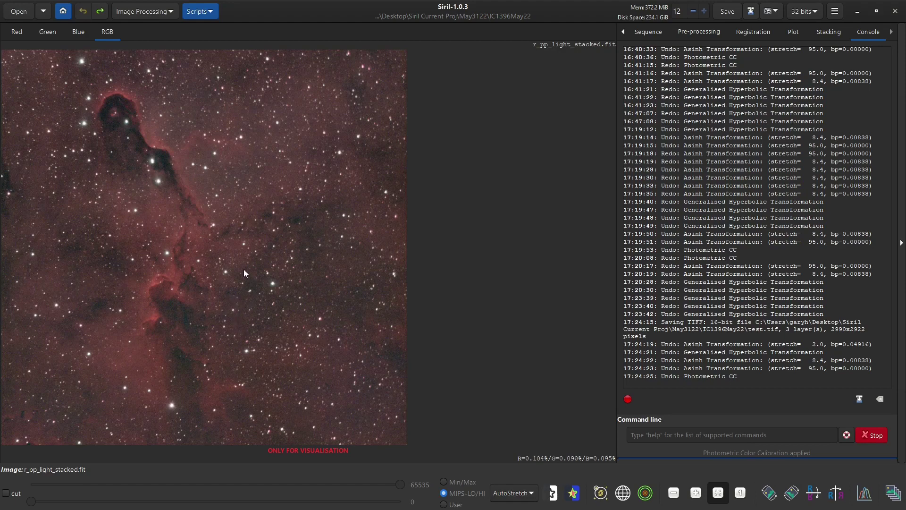
left_click(517, 494)
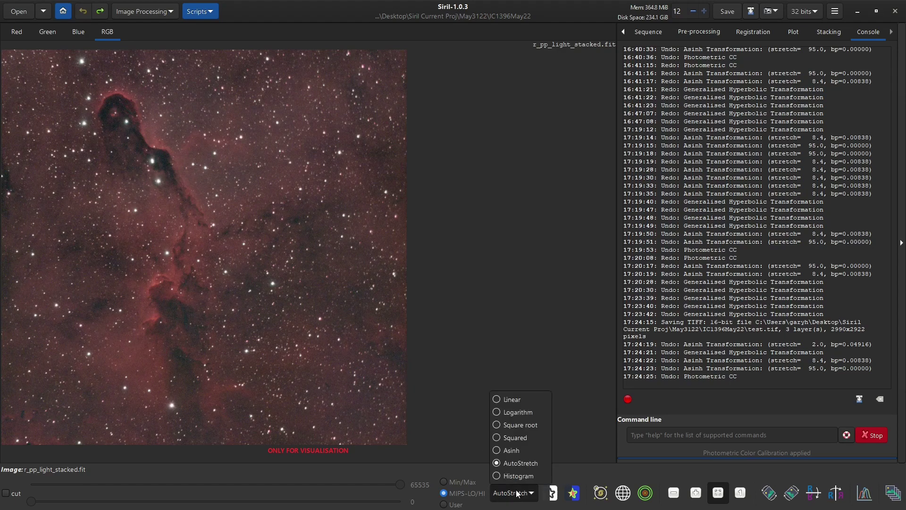
left_click(523, 476)
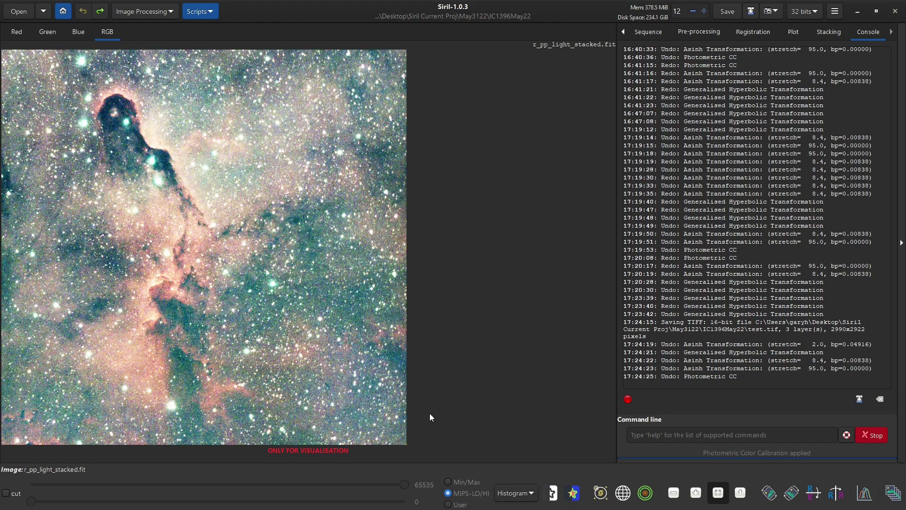
left_click(512, 493)
left_click(524, 464)
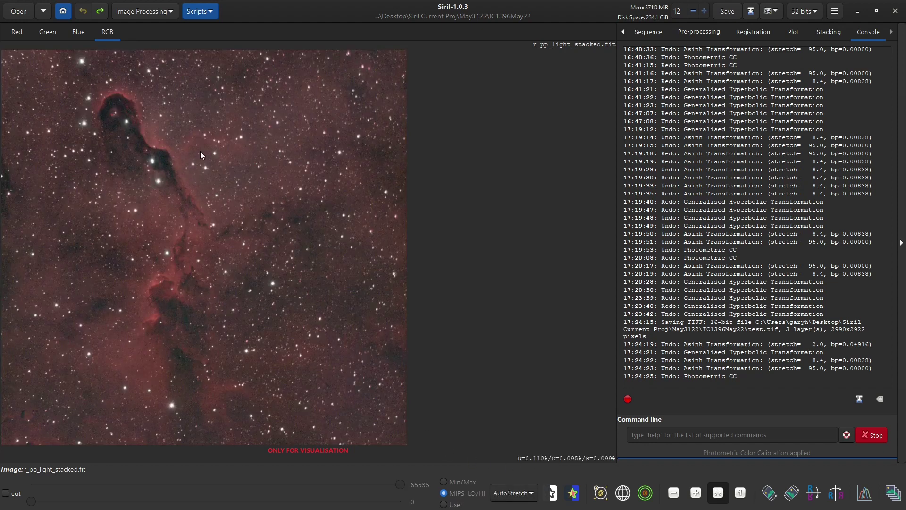
left_click(518, 493)
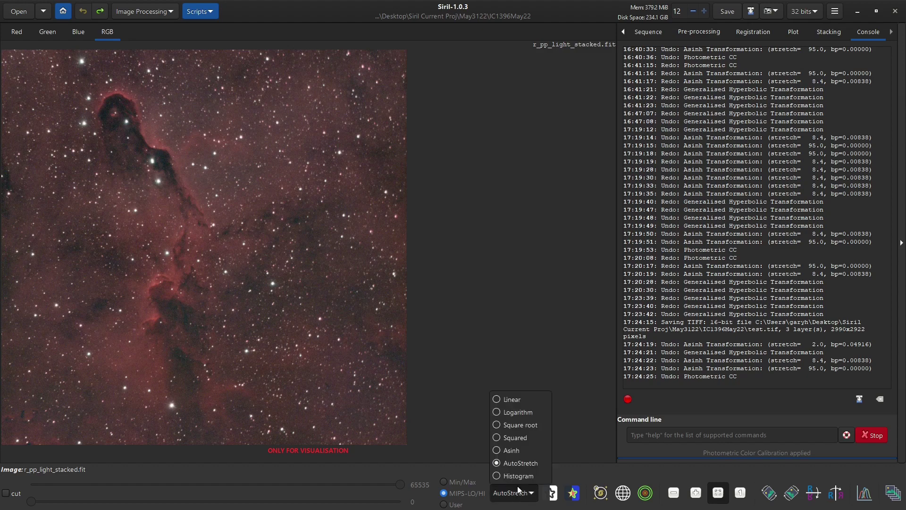
left_click(512, 401)
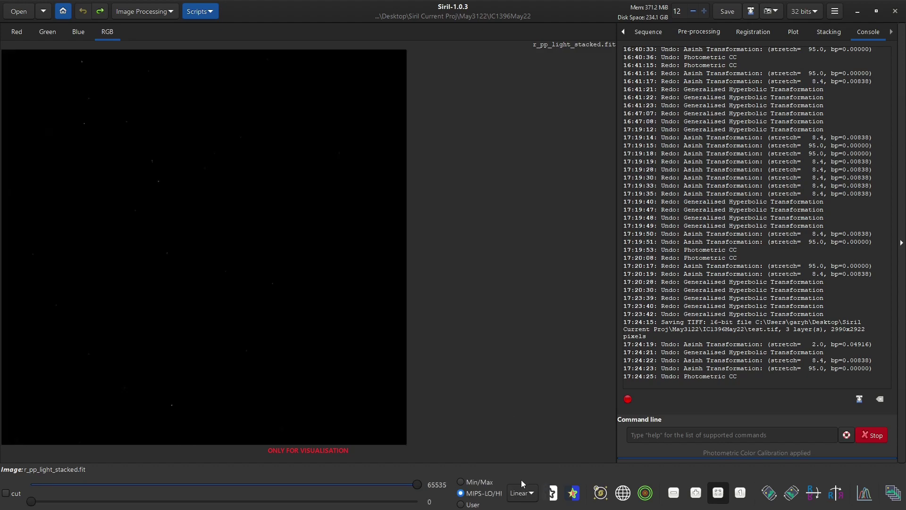
left_click(522, 493)
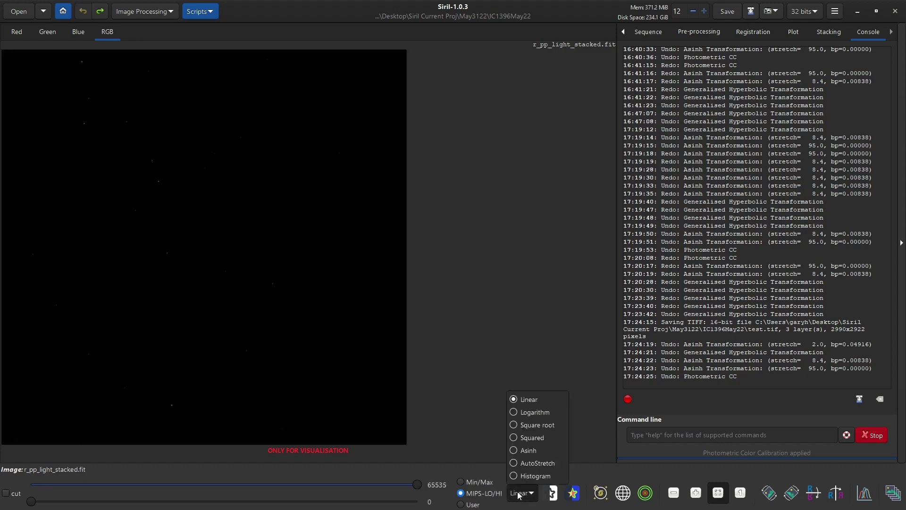
left_click(529, 403)
Open the Generalised Hyperbolic Transformation and set its stretch factor to 3.464
left_click(122, 13)
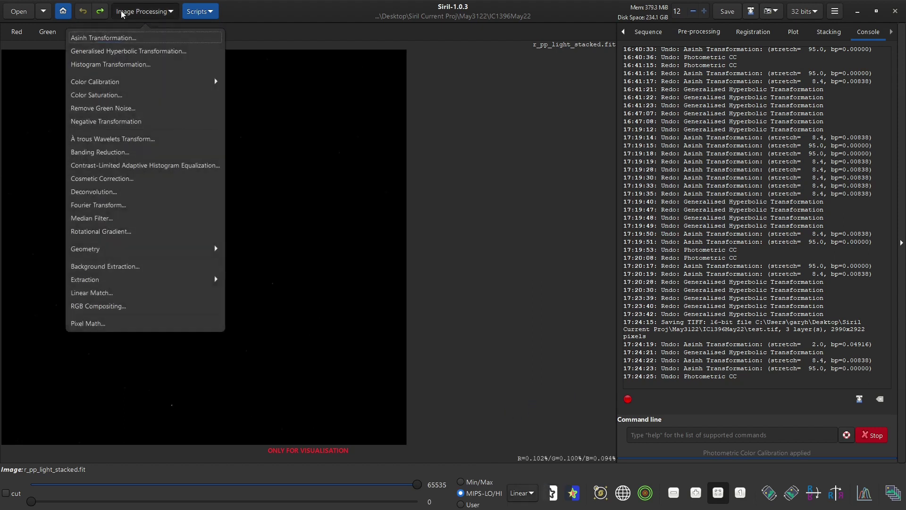
left_click(121, 52)
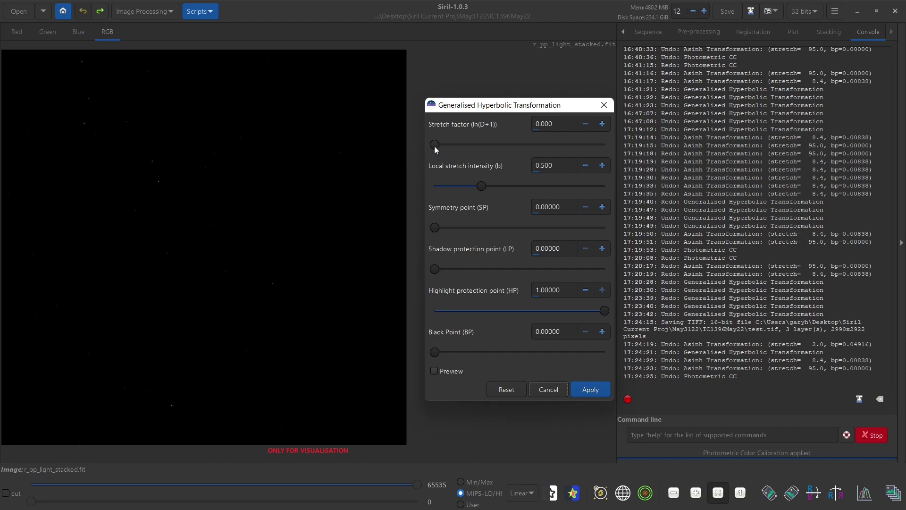
left_click_drag(434, 146, 494, 145)
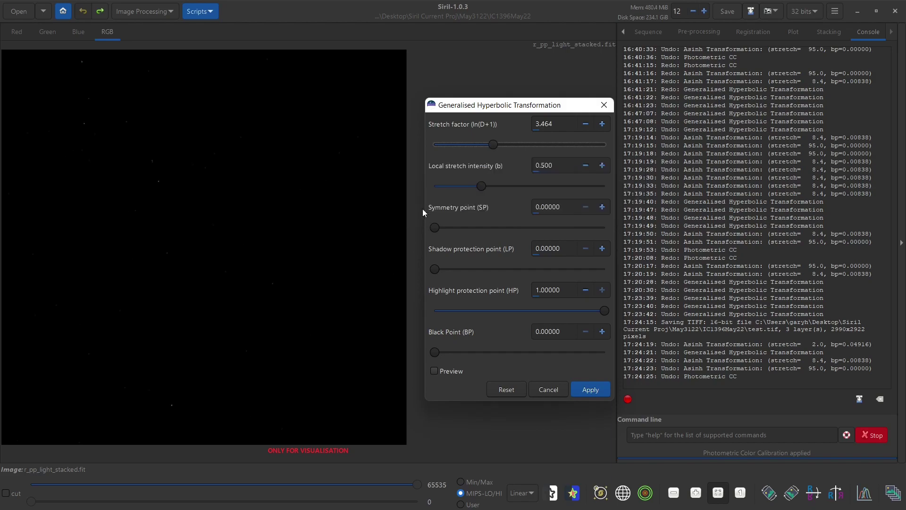
Switch to GIMP, open the Curves adjustment for 27x180_stacked.tif and raise the midtones with a point at input 43.80, output 61.72
key("alt+Tab")
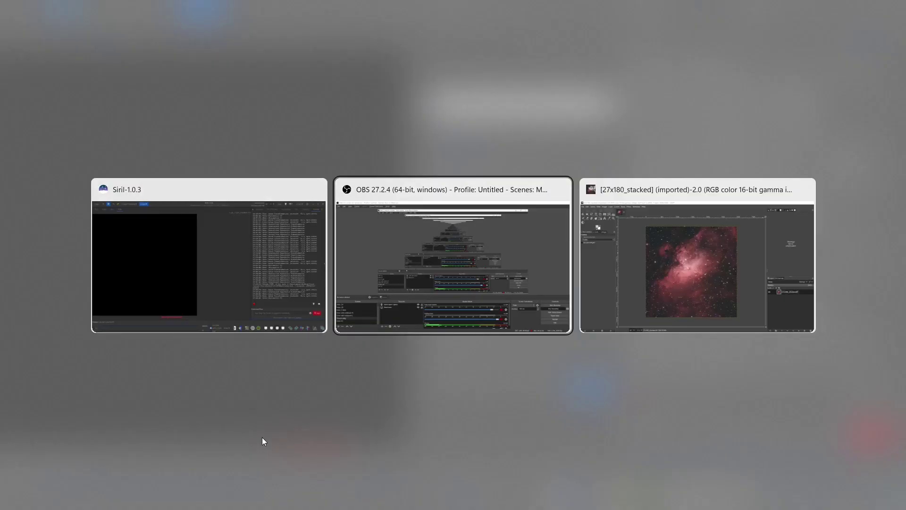
key("Tab")
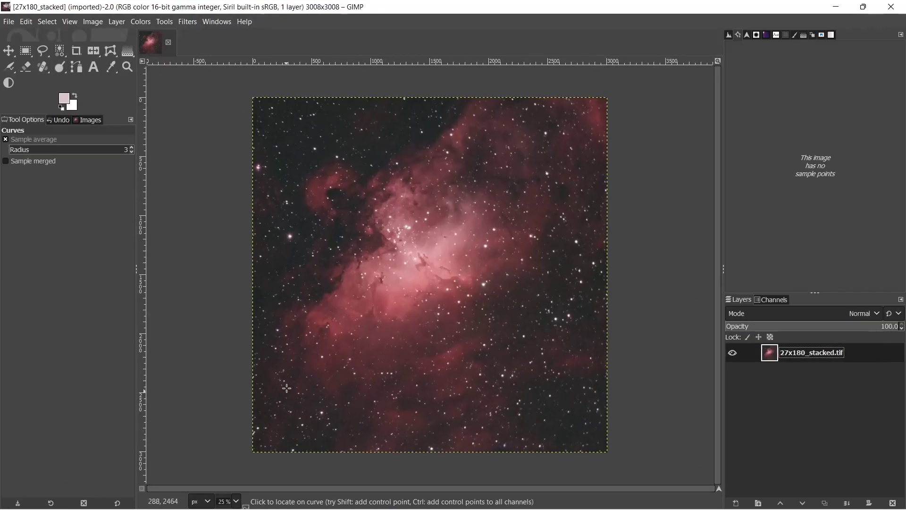
left_click(147, 23)
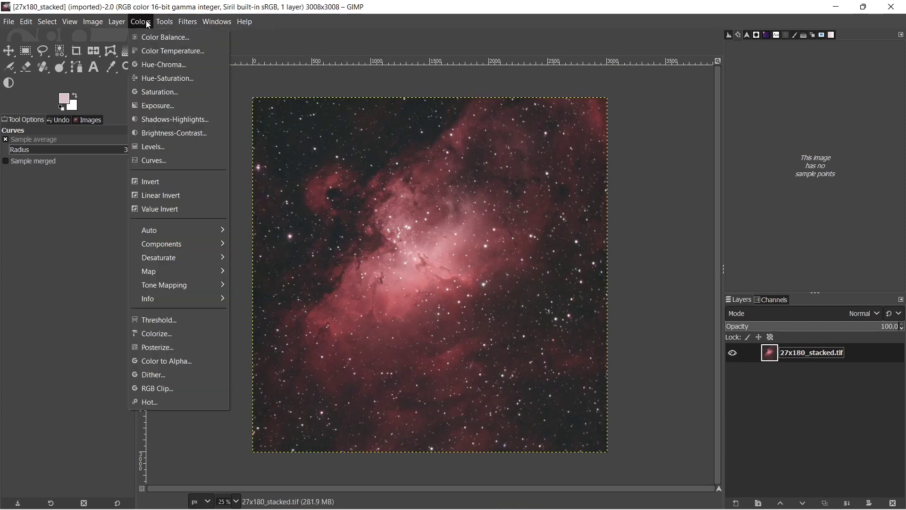
left_click(165, 161)
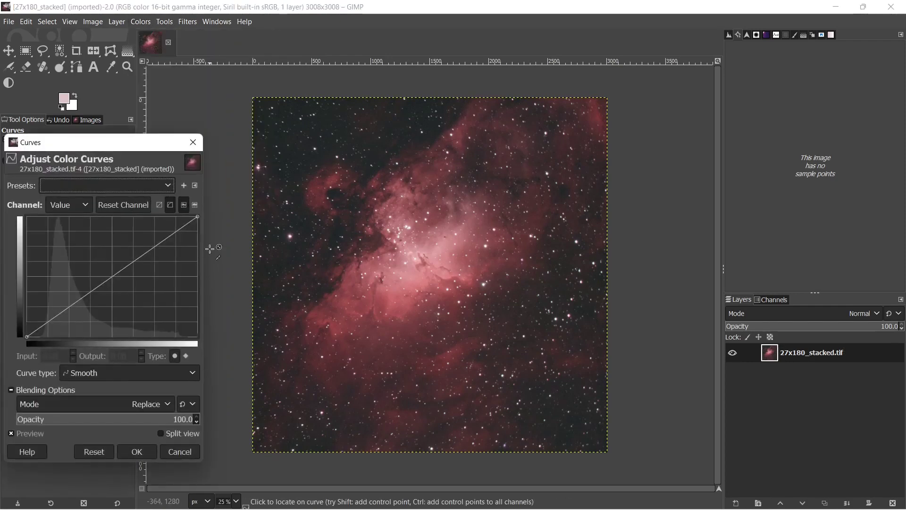
left_click_drag(109, 143, 139, 133)
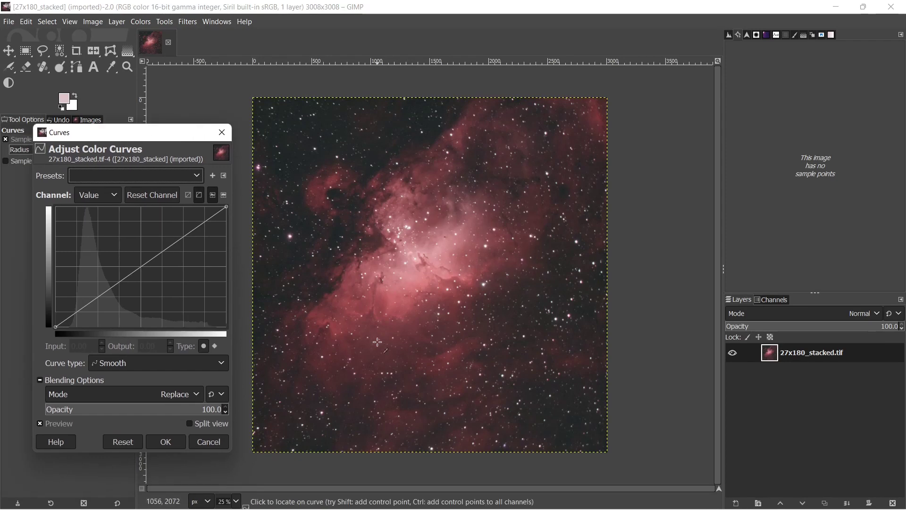
left_click(136, 268)
left_click_drag(136, 268, 130, 252)
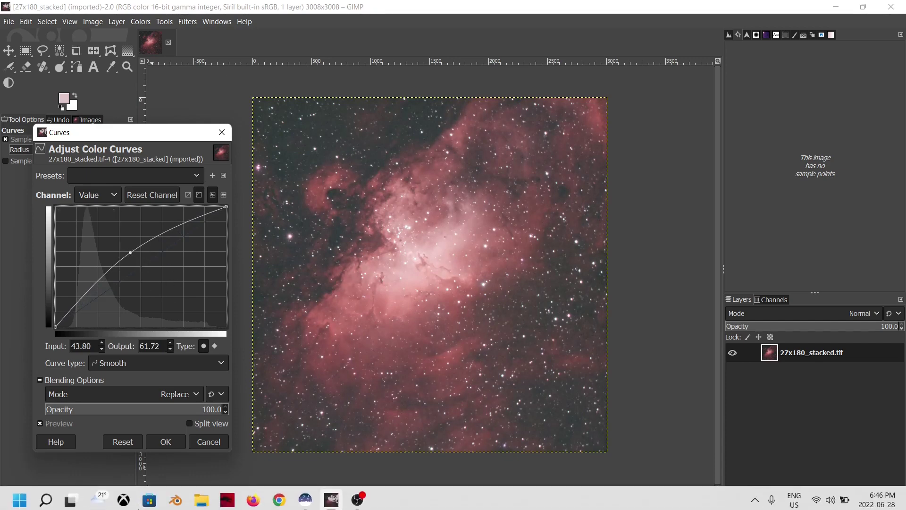
Return to Siril, set the stretch factor to 5.670 with the preview enabled, and raise the local stretch intensity
key("alt")
key("alt+Tab")
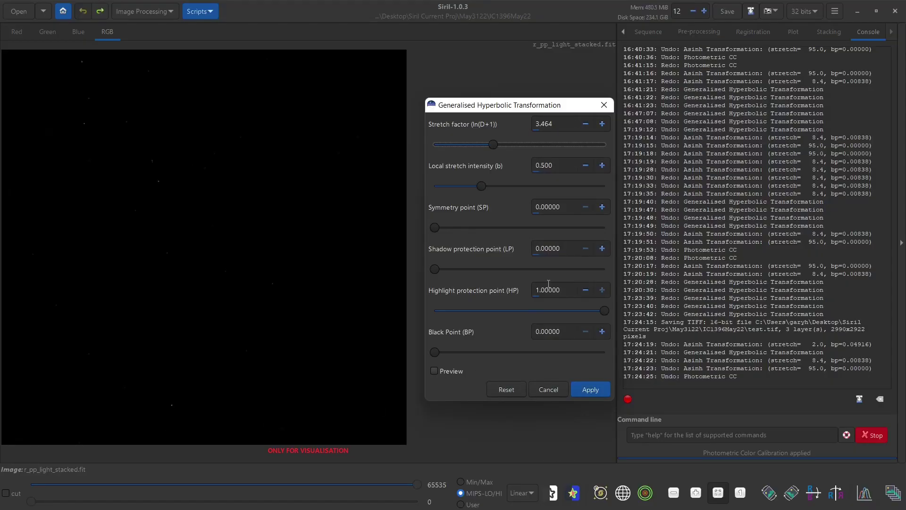
left_click_drag(489, 144, 528, 148)
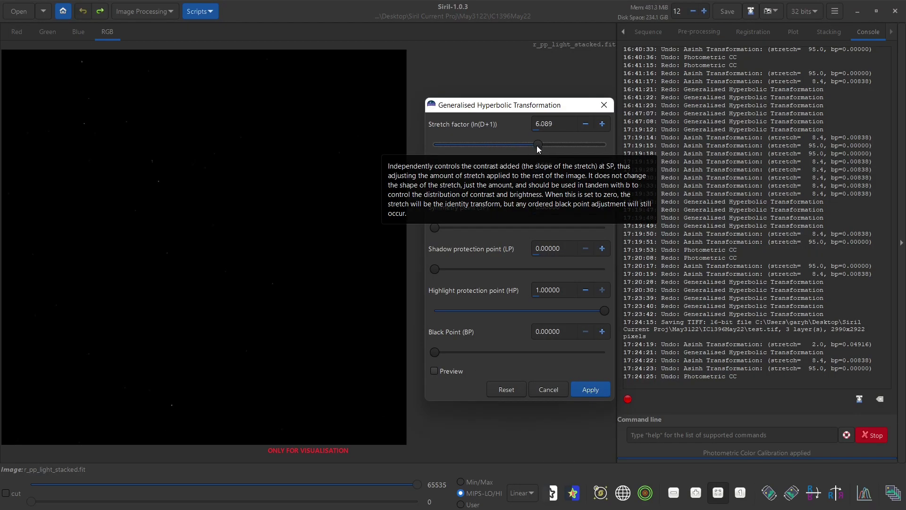
left_click_drag(536, 146, 539, 145)
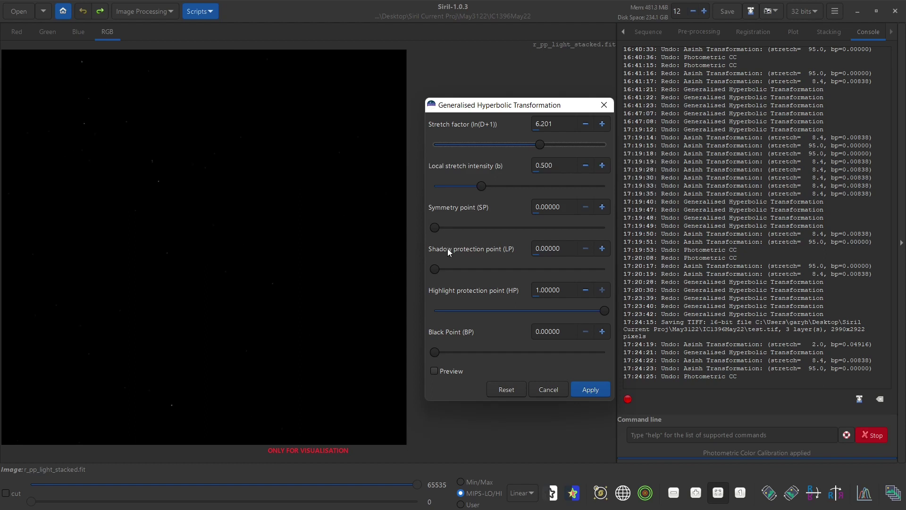
left_click(434, 372)
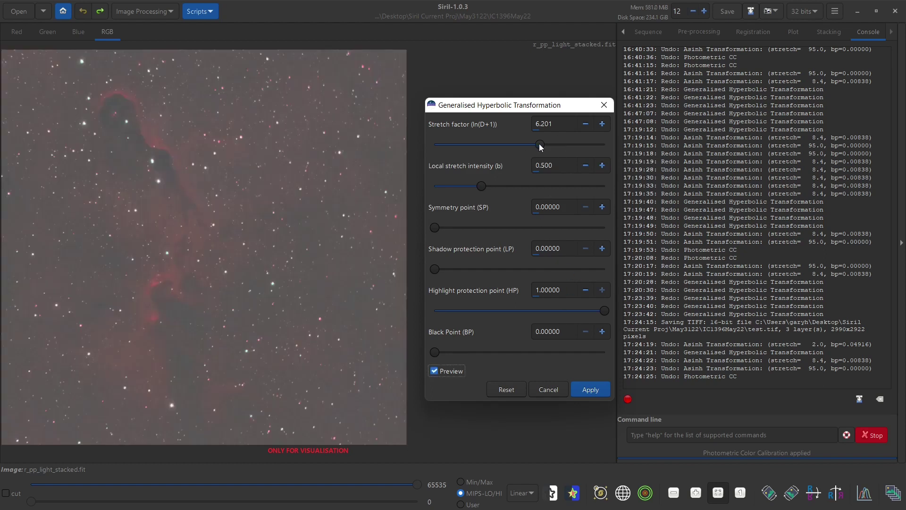
left_click_drag(540, 146, 531, 144)
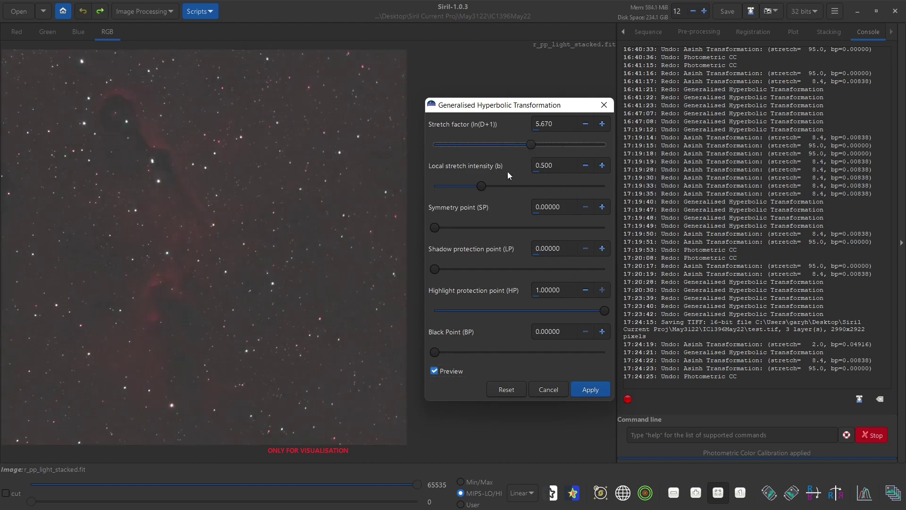
left_click_drag(481, 187, 517, 186)
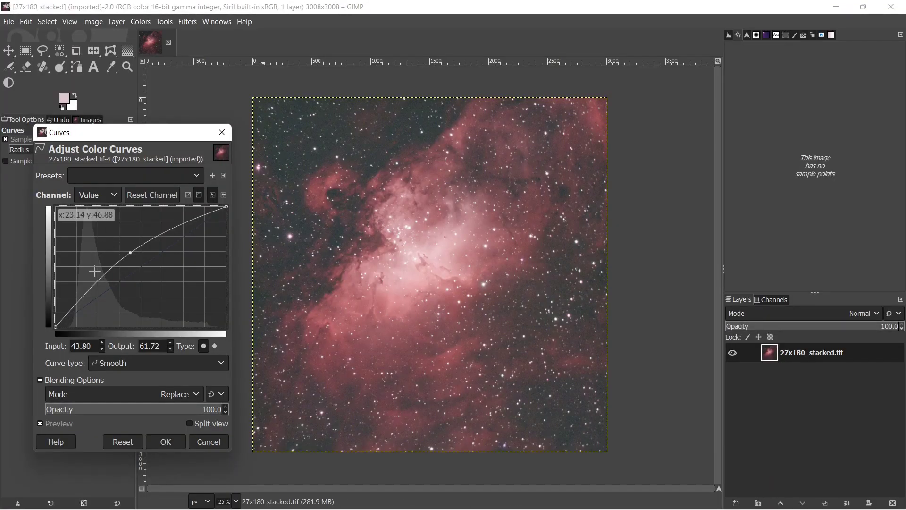
Add a shadow point to the GIMP curve and shift the points to input 51.52, output 43.75 and input 15.70, output 19.53
left_click_drag(111, 274, 111, 281)
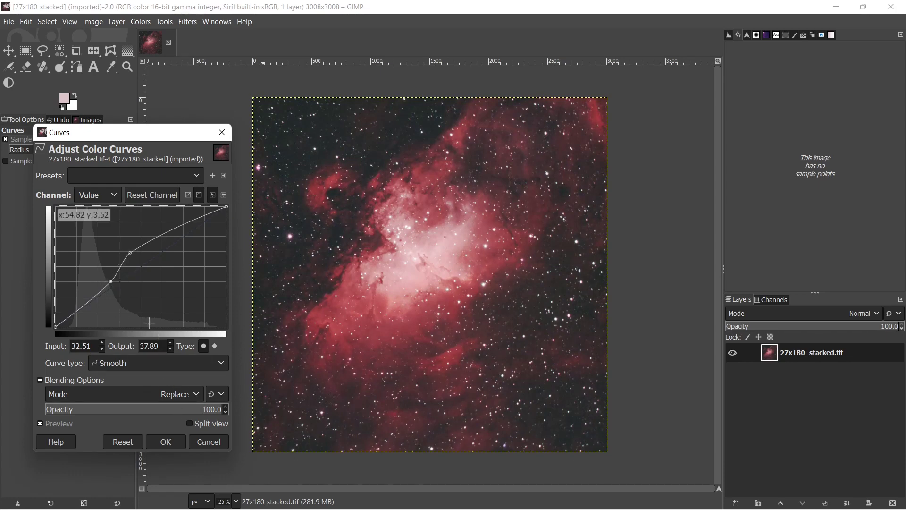
mouse_move(237, 487)
left_click_drag(110, 281, 86, 303)
left_click_drag(130, 253, 143, 274)
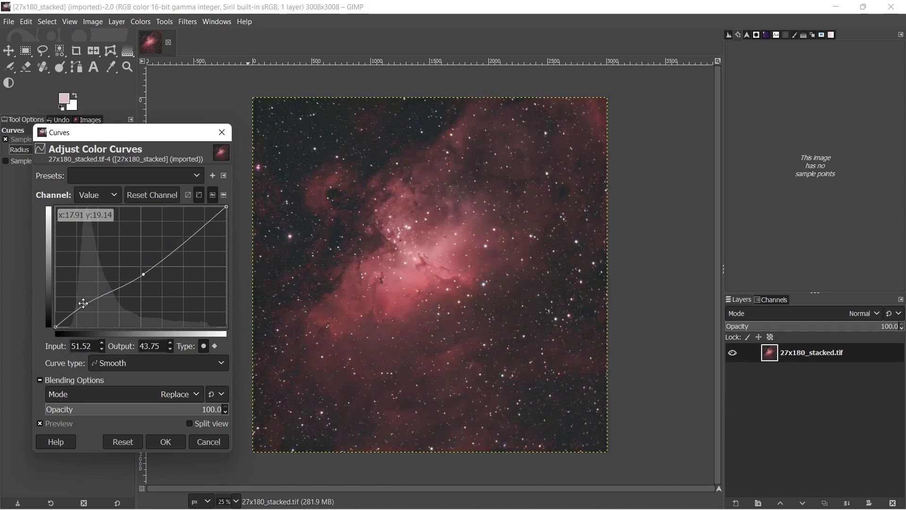
mouse_move(86, 303)
left_mouse_down()
mouse_move(120, 308)
mouse_move(83, 303)
left_mouse_up()
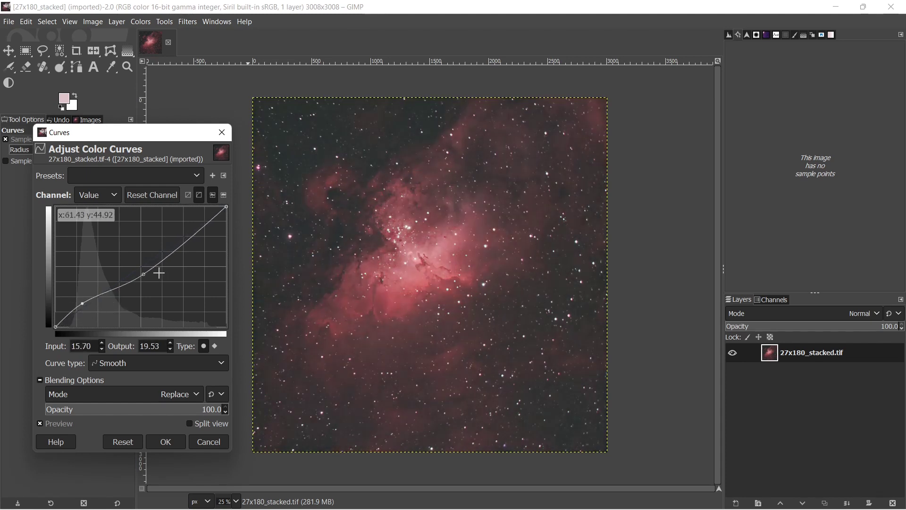
Steepen the curve by moving its shadow point to input 25.62, output 25.39 and its upper point to input 44.90, output 63.28
left_click_drag(143, 274, 118, 267)
left_click_drag(83, 303, 98, 296)
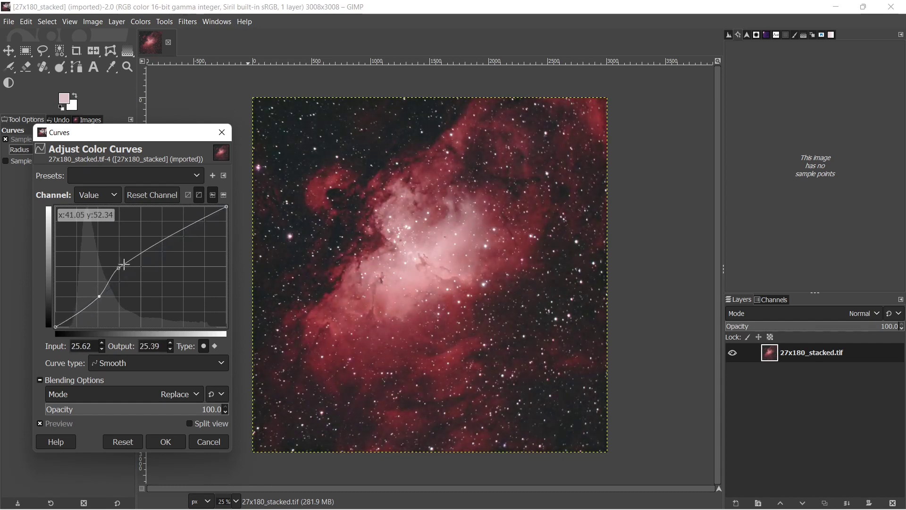
left_click_drag(118, 267, 132, 251)
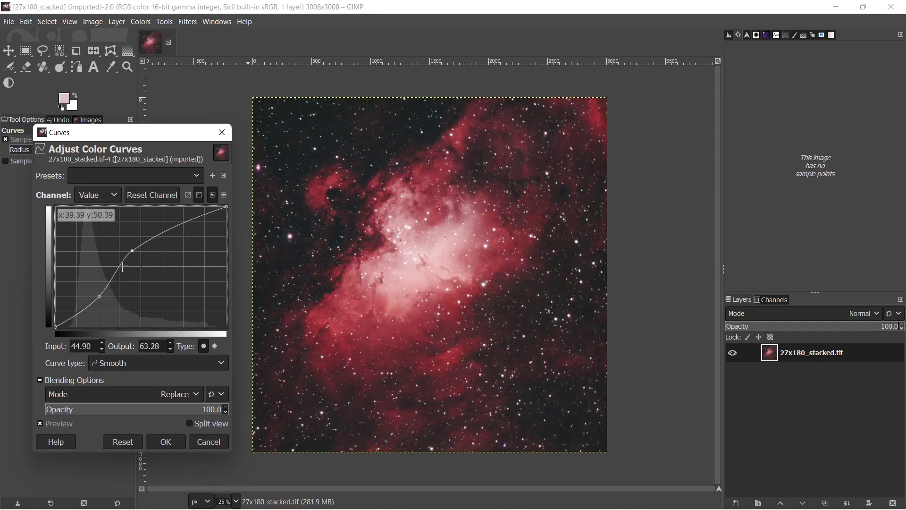
Move the curve's shadow point to input 30.58, output 36.72
mouse_move(101, 293)
left_mouse_down()
mouse_move(120, 283)
mouse_move(110, 284)
left_mouse_up()
key("super")
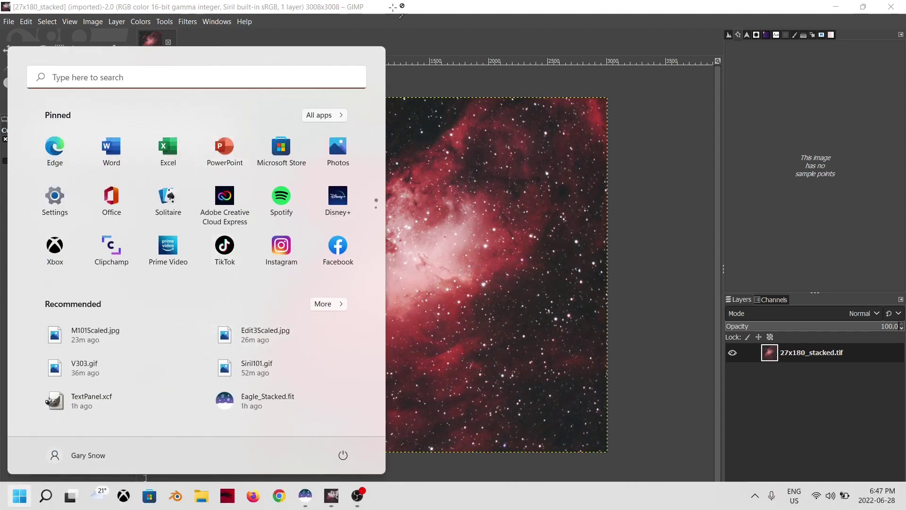
key("super")
left_click_drag(109, 285, 3, 289)
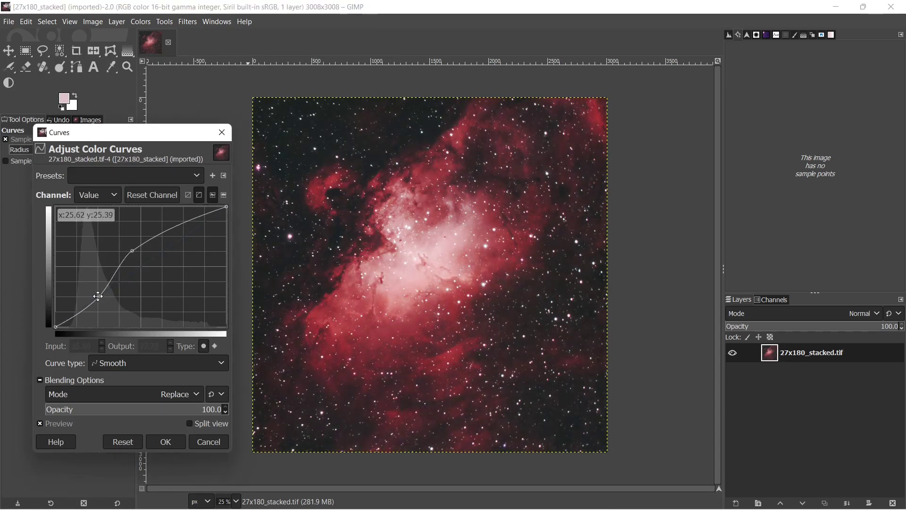
left_click_drag(96, 299, 107, 283)
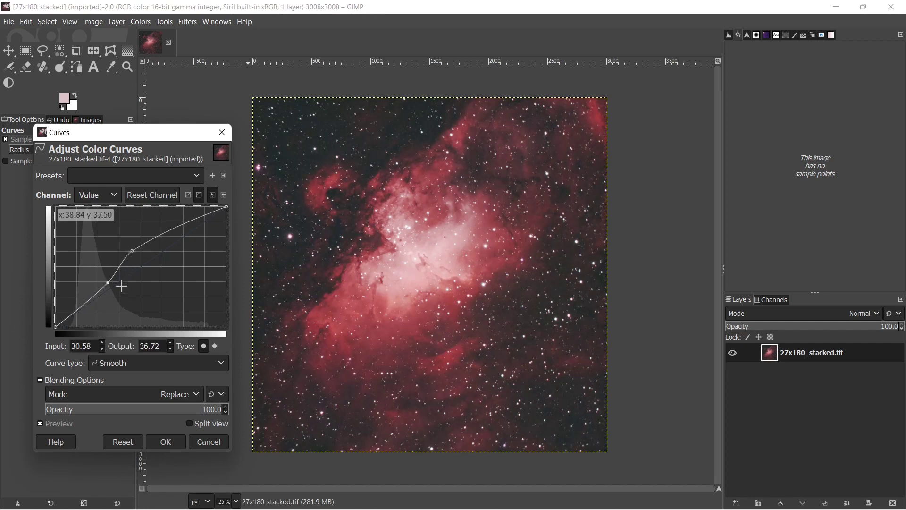
Move the curve's shadow point to input 30.30, output 25.39 and upper point to 46.83, 55.08, adding a point between them at 36.91, 37.89
left_click_drag(107, 284, 104, 294)
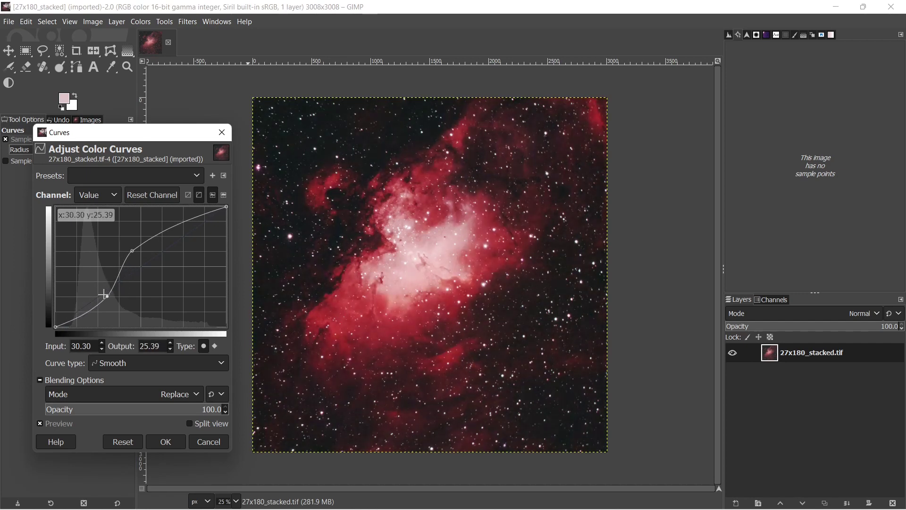
left_click_drag(132, 250, 134, 260)
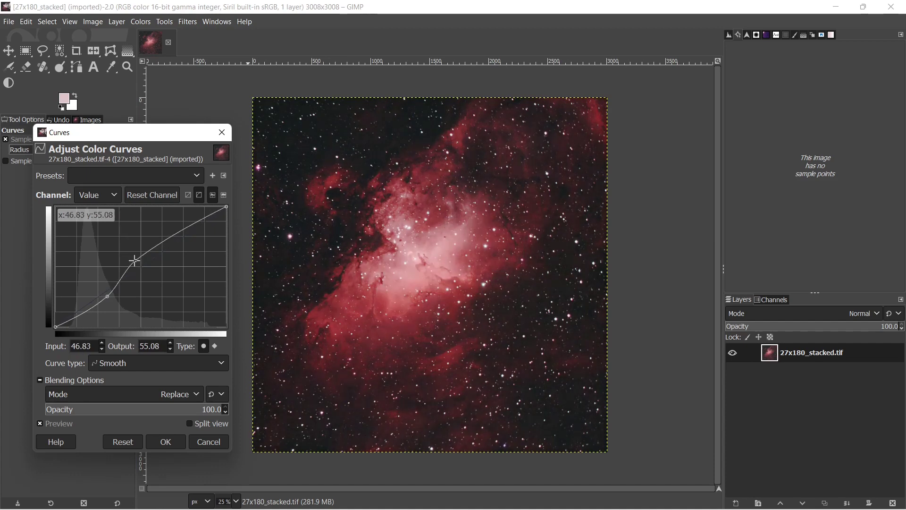
left_click(118, 282)
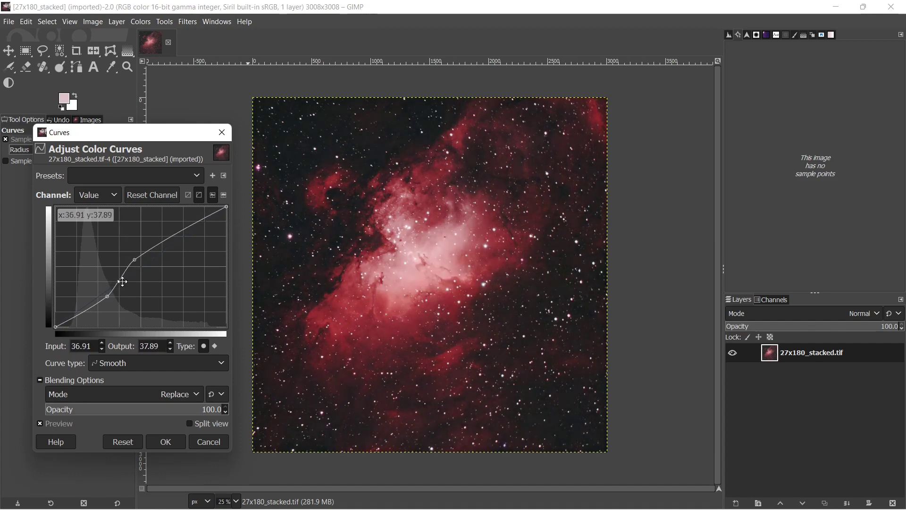
Switch back to Siril and cancel the open Generalised Hyperbolic Transformation
mouse_move(292, 508)
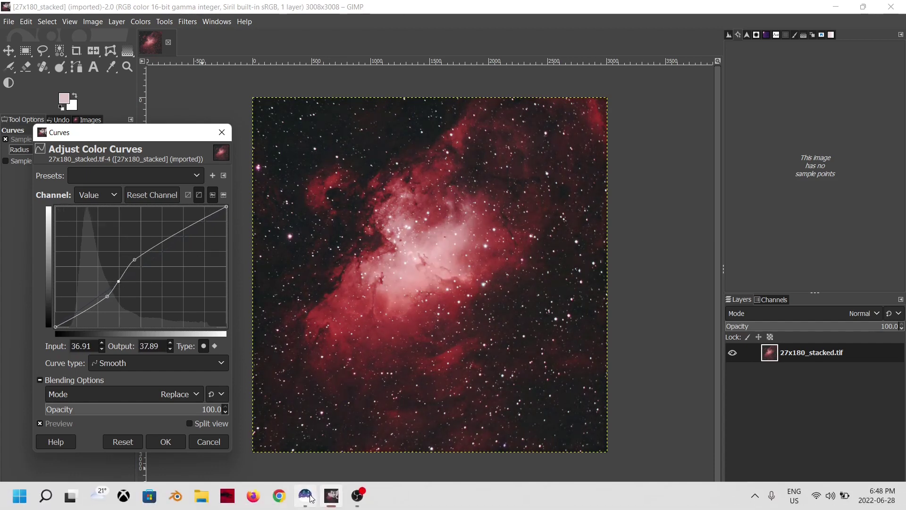
left_click(306, 496)
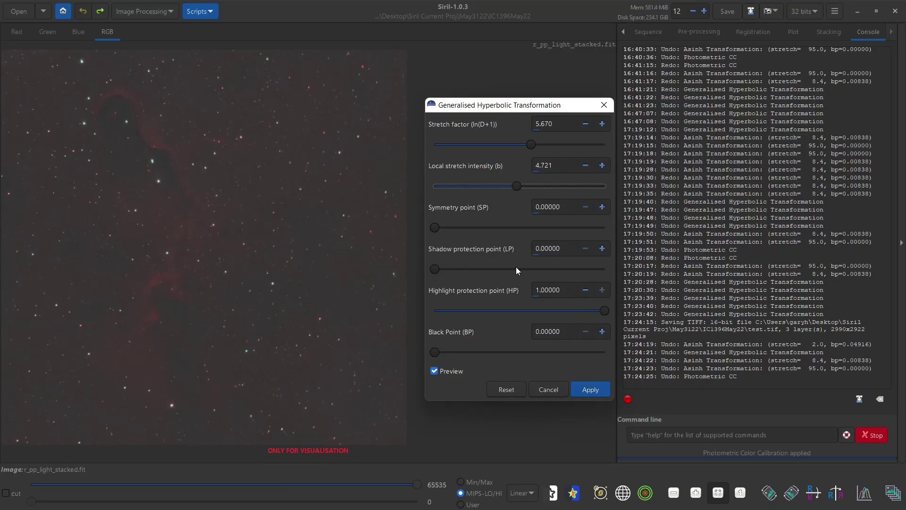
left_click(547, 390)
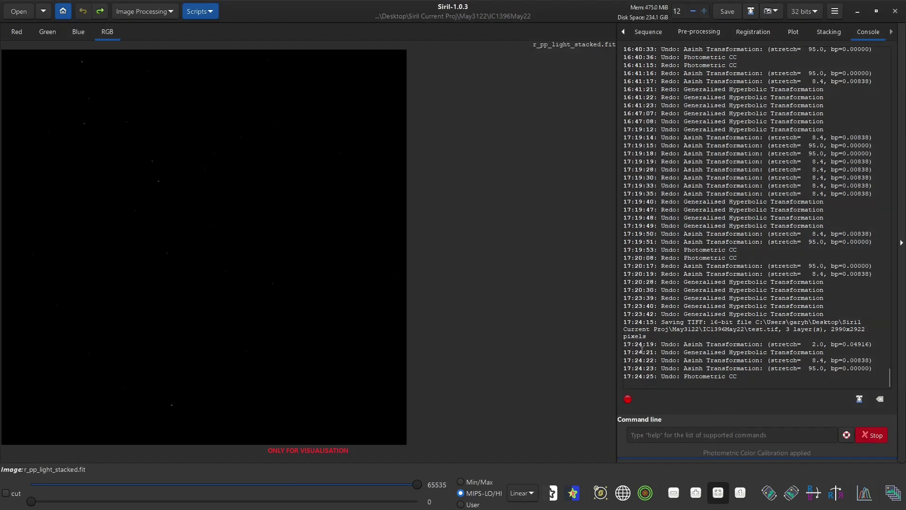
Open the Histogram Transformation for the unstretched image and magnify the histogram horizontally to 100
left_click(864, 493)
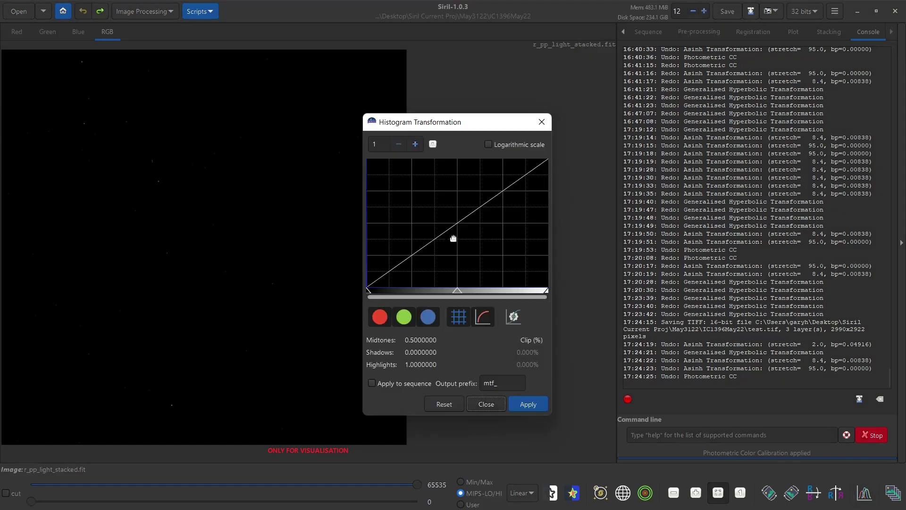
scroll(418, 142, "up", 8)
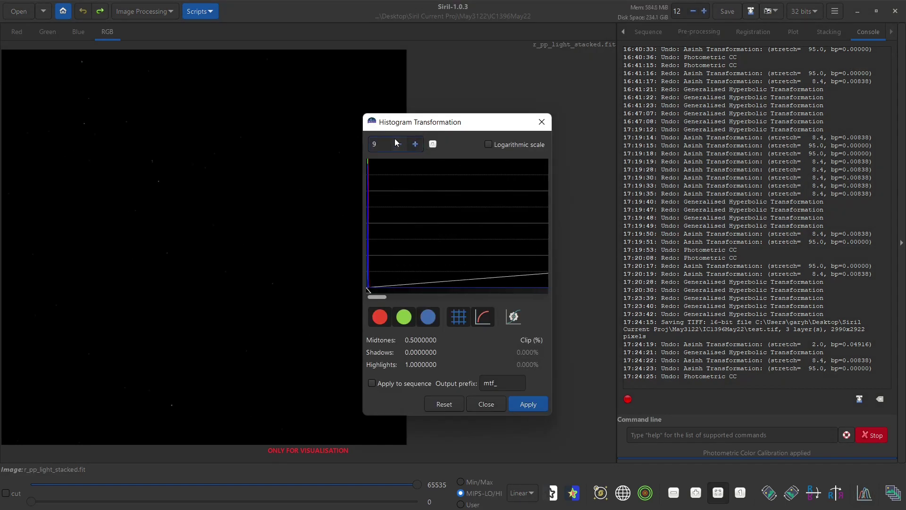
left_click_drag(388, 142, 357, 144)
scroll(387, 146, "up", 20)
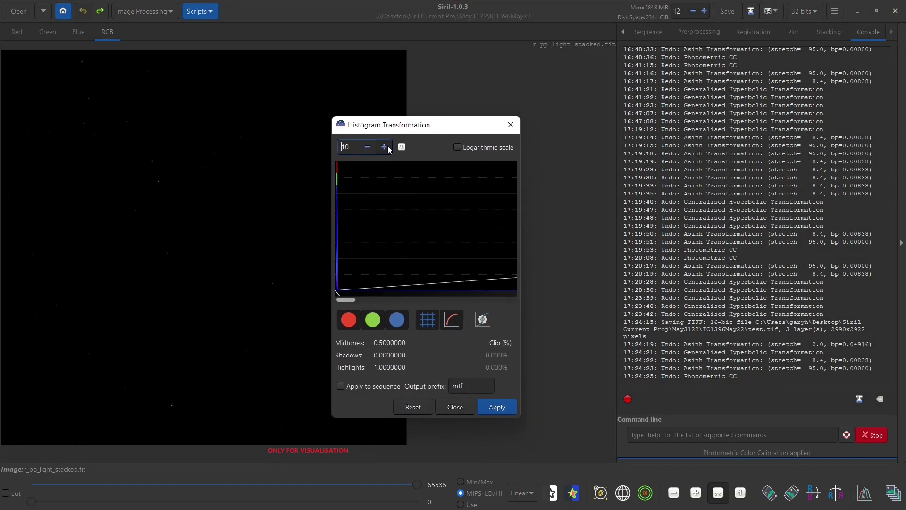
scroll(387, 146, "up", 20)
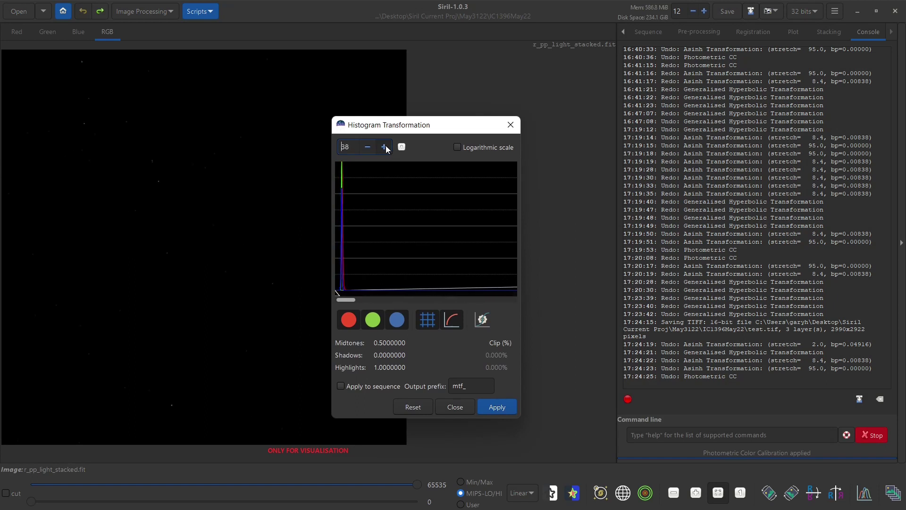
scroll(386, 145, "up", 20)
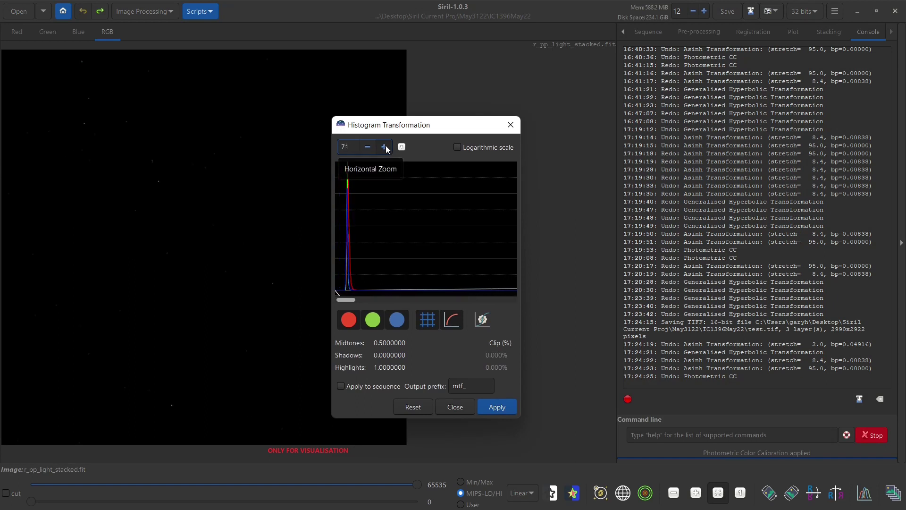
scroll(387, 145, "up", 5)
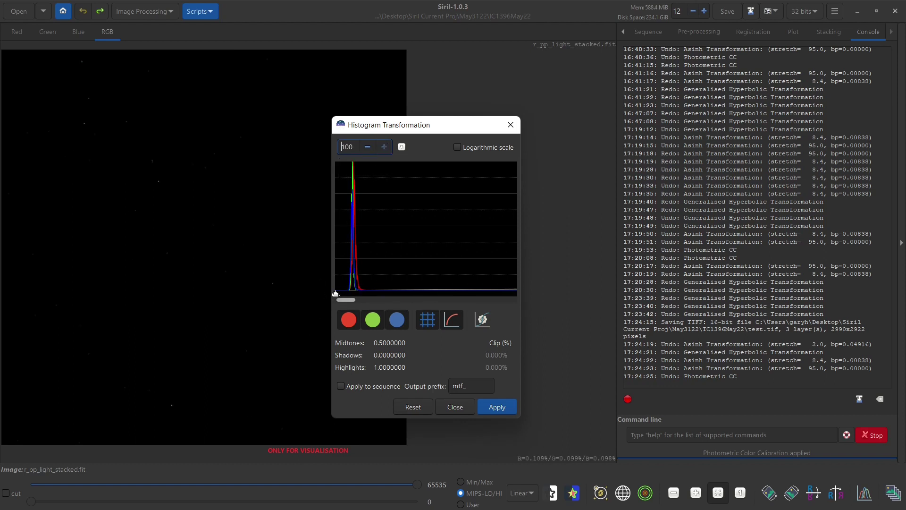
Locate the histogram peak by moving the shadows marker to 0.0009326, and close the histogram without applying it
left_click_drag(336, 294, 351, 297)
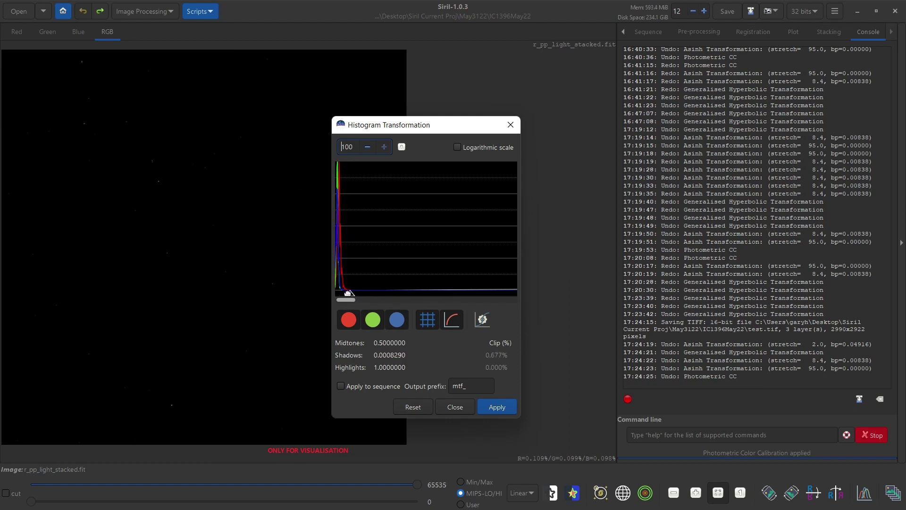
left_click_drag(350, 292, 352, 292)
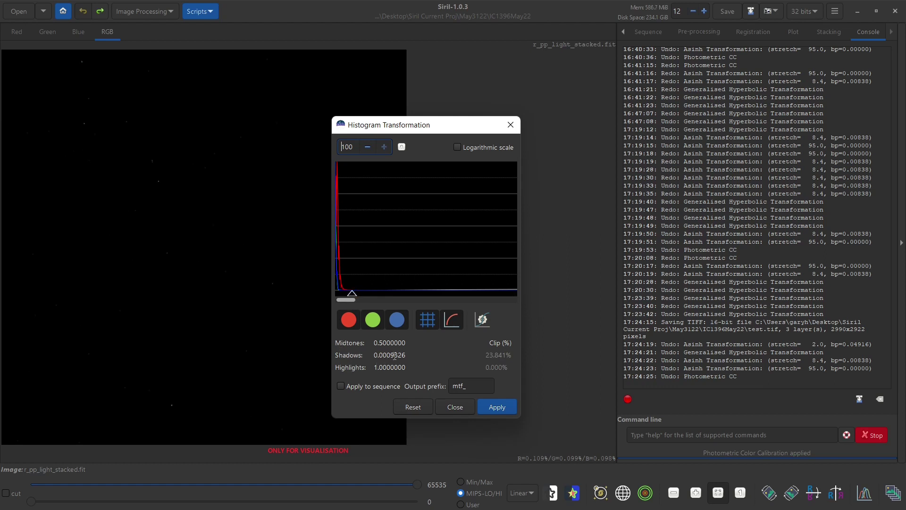
left_click(453, 407)
Reopen the Generalised Hyperbolic Transformation, set the symmetry point to 0.00090, and raise the stretch factor to 5.810
left_click(152, 17)
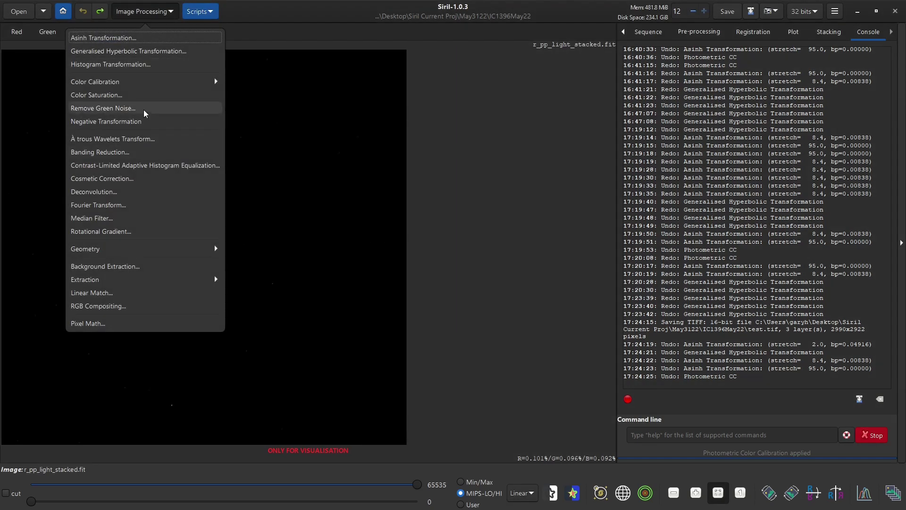
left_click(161, 52)
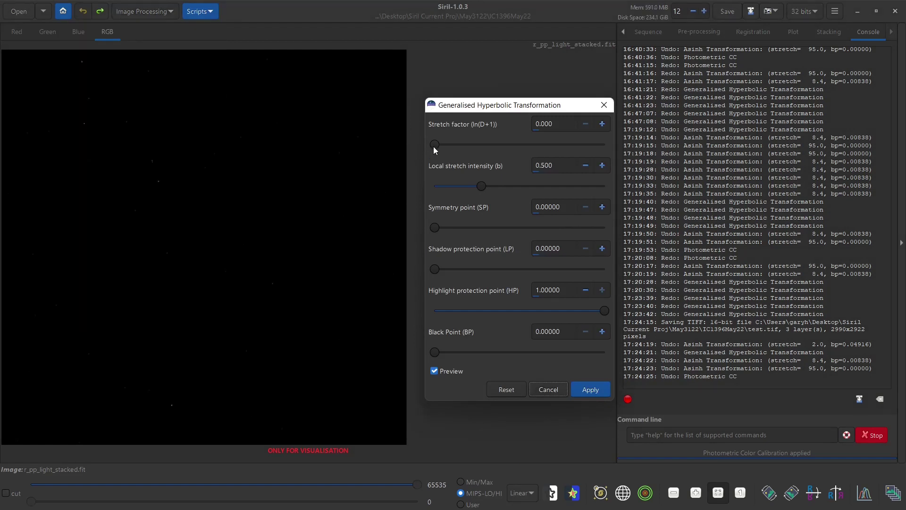
left_click(568, 208)
left_click(566, 210)
key("BackSpace")
left_click_drag(433, 147, 486, 152)
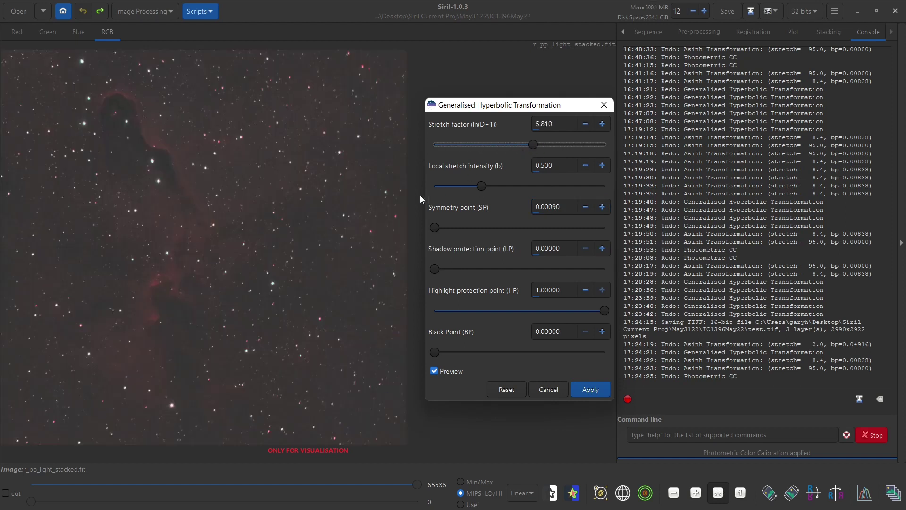
Raise the local stretch intensity to 8.743 and reduce the stretch factor to 5.670
left_click_drag(480, 183, 509, 185)
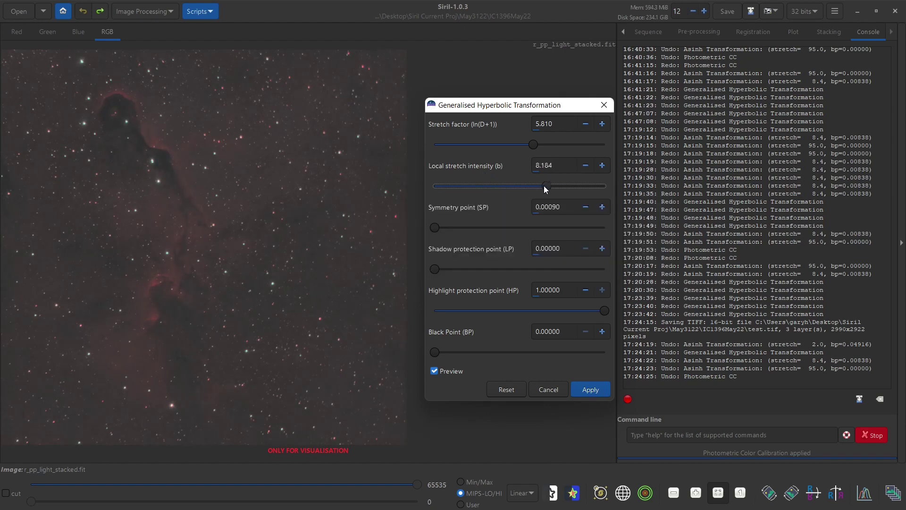
left_click_drag(545, 187, 550, 187)
left_click_drag(534, 147, 532, 147)
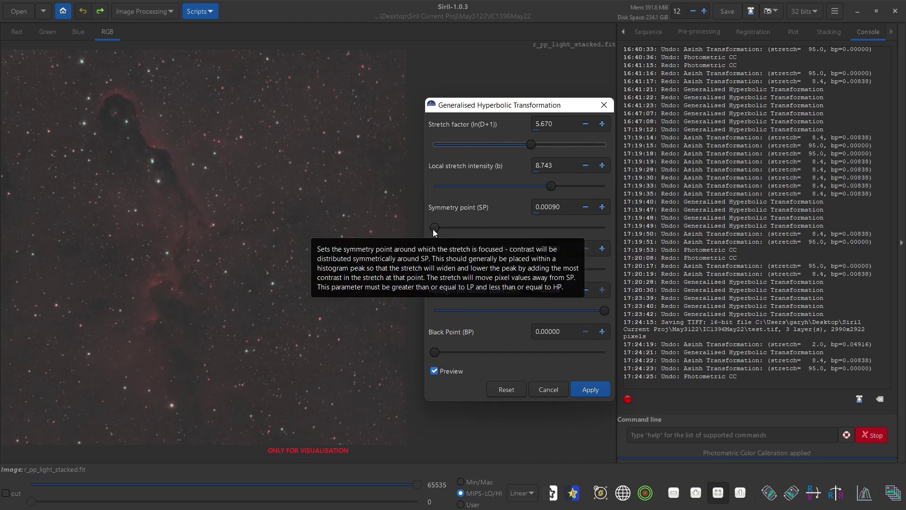
Drop the symmetry point to 0 for comparison and restore it to 0.00090
left_click_drag(434, 229, 434, 231)
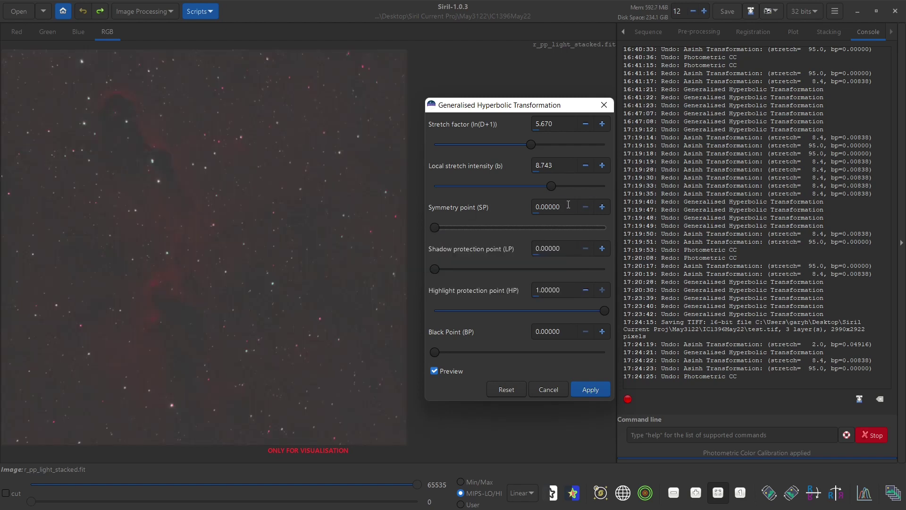
left_click(568, 204)
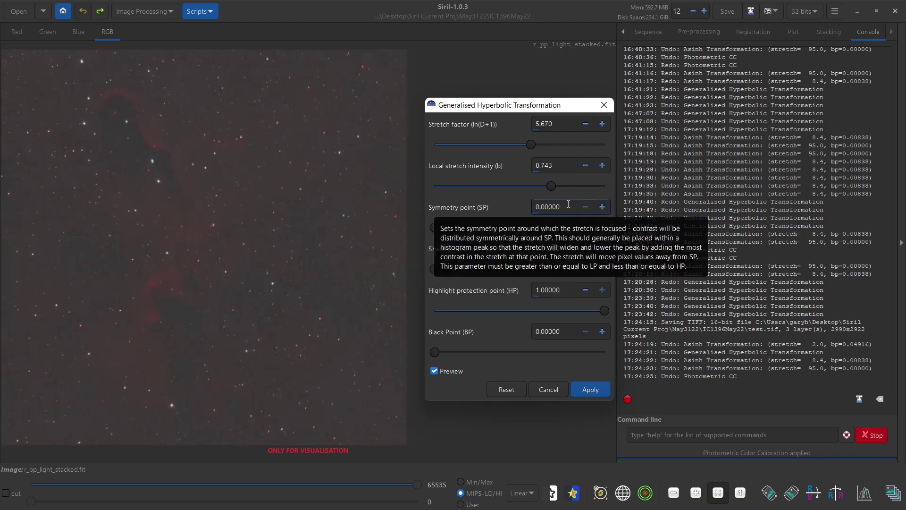
key("BackSpace")
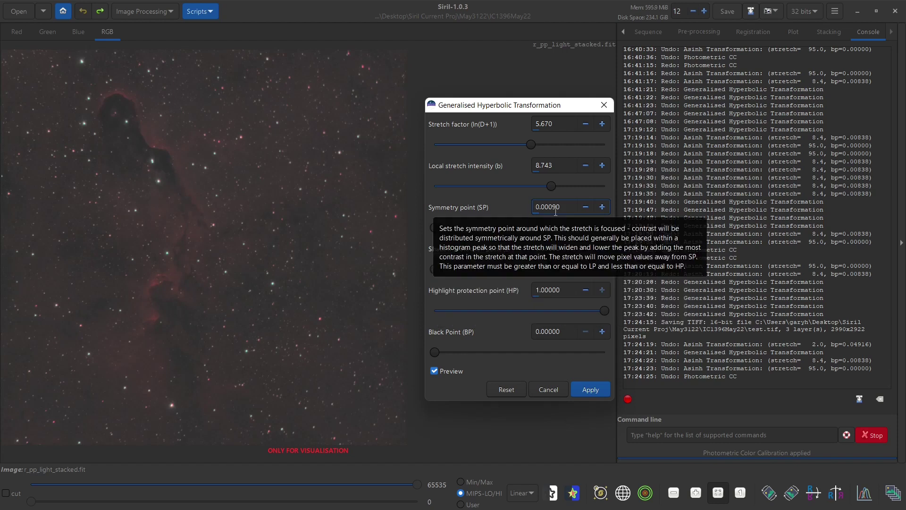
Try symmetry points of 0.00100 and 0.00080 to compare their effect on the preview
key("BackSpace")
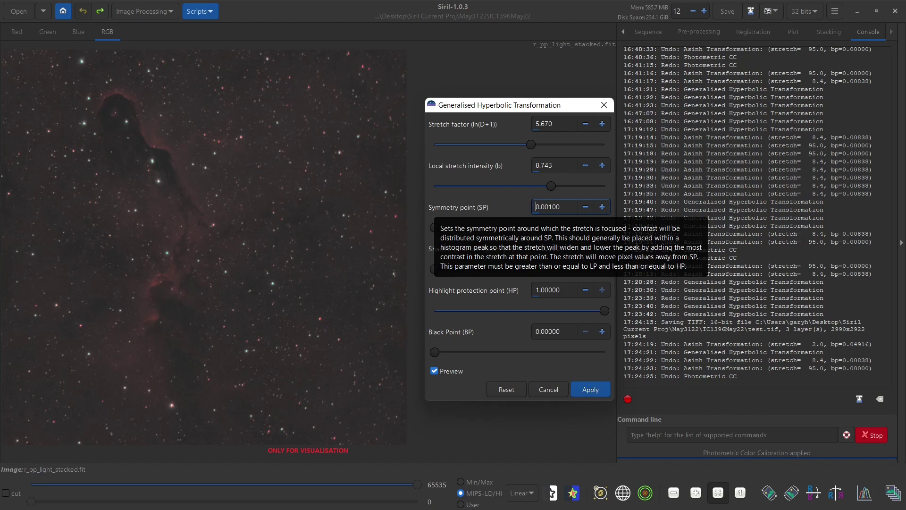
left_click(565, 207)
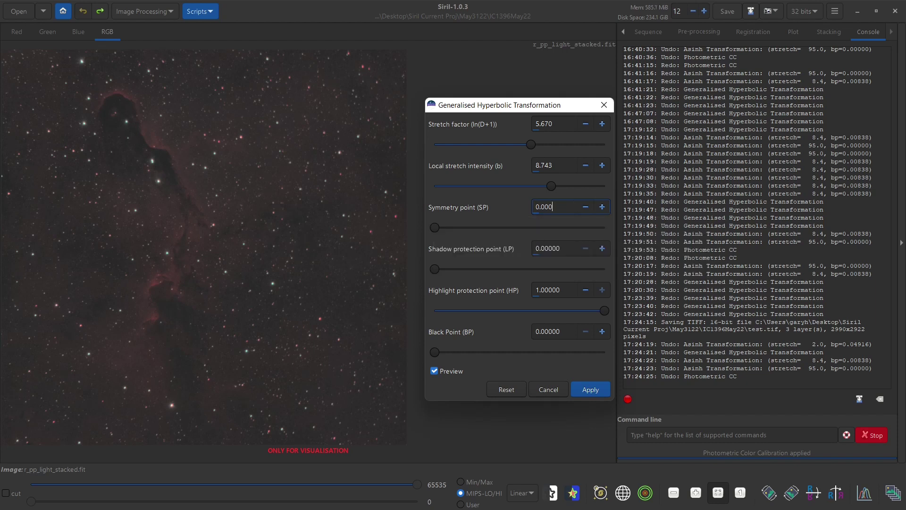
key("Return")
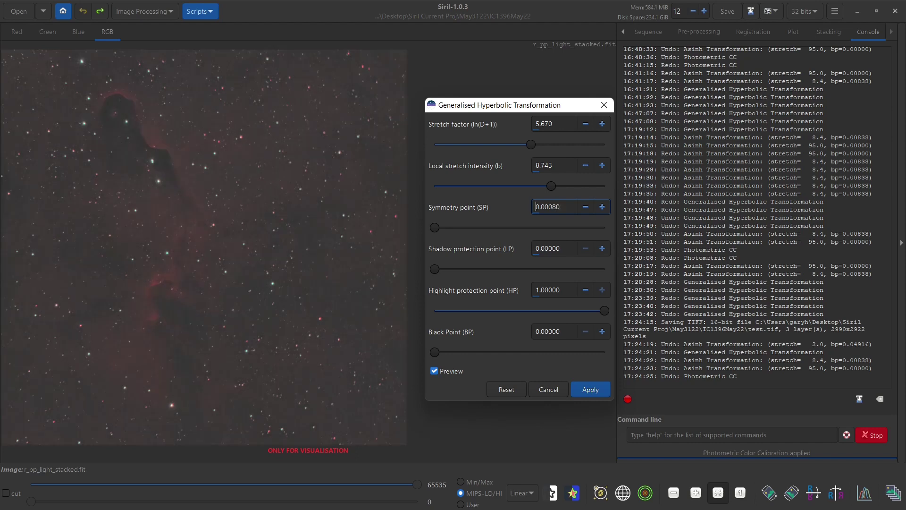
Set the symmetry point to 0.00090
left_click(560, 201)
left_click_drag(553, 208, 564, 208)
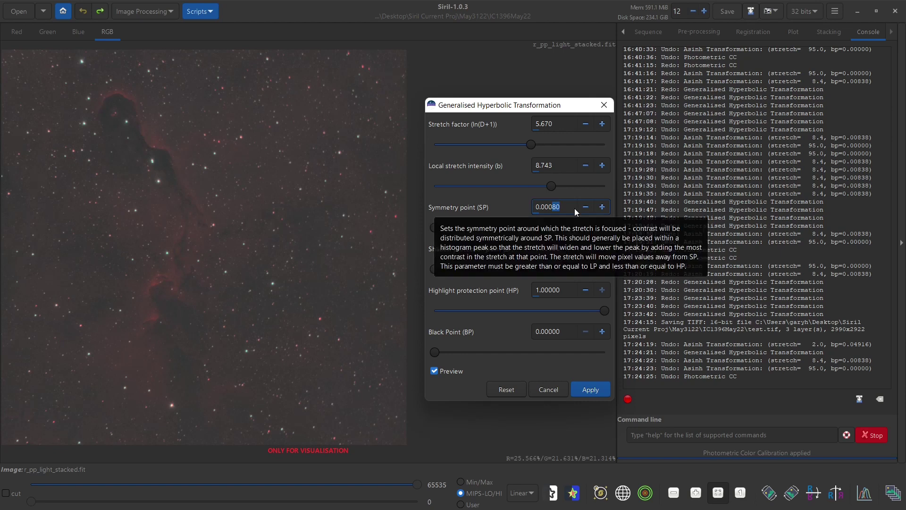
type("9")
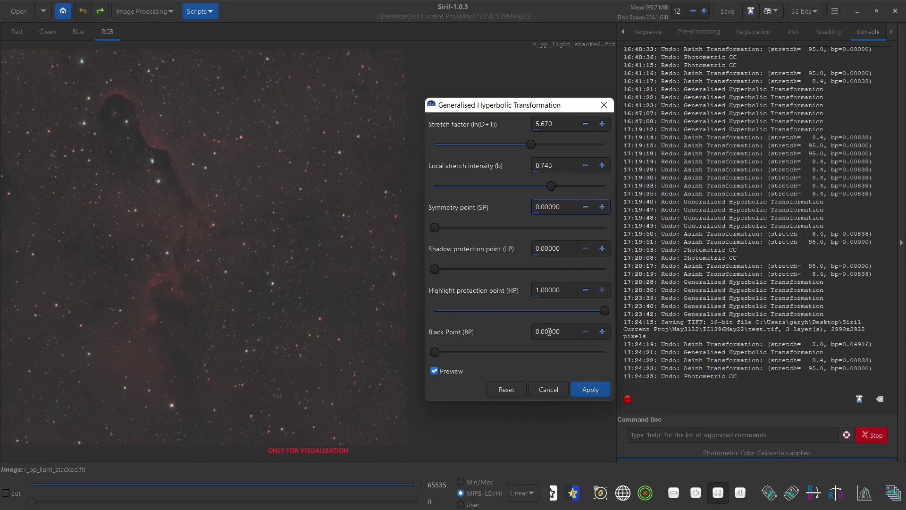
Try a black point of 0.00100, return it to 0, and apply the hyperbolic stretch
left_click(602, 332)
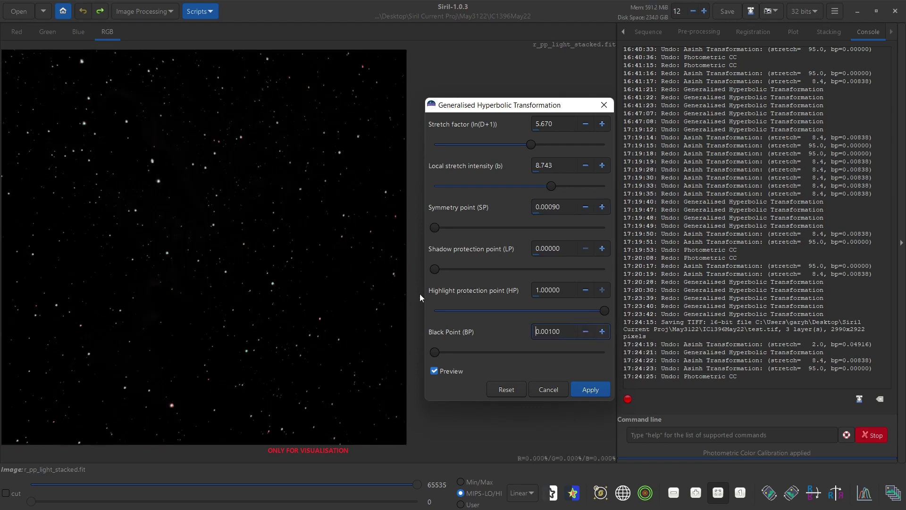
left_click(585, 332)
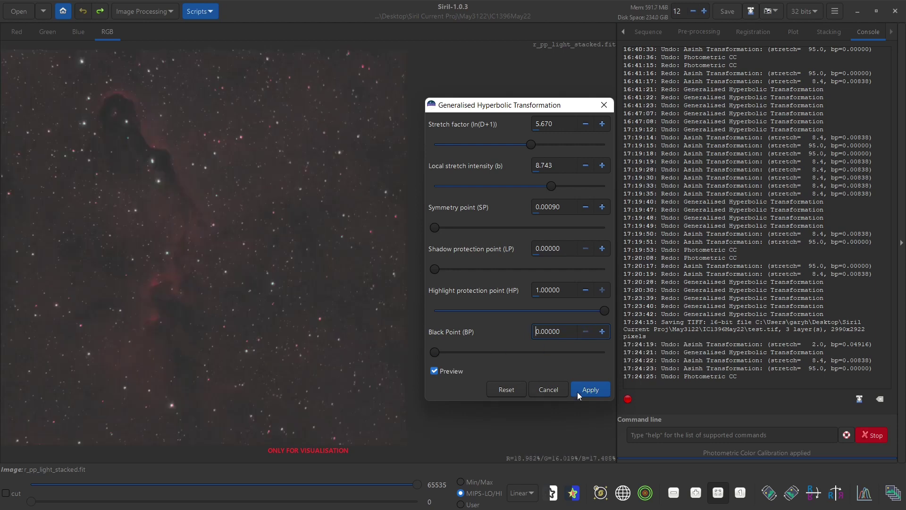
left_click(577, 392)
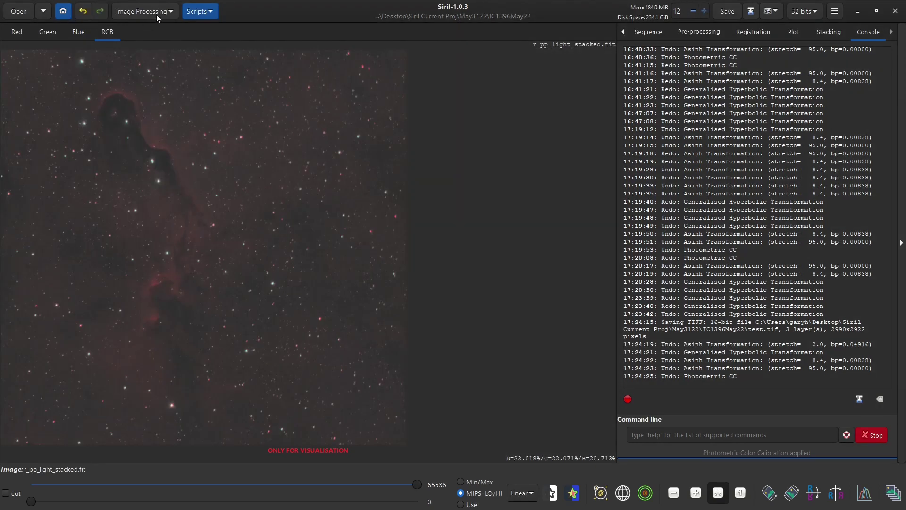
Examine the stretched image's histogram by moving the shadows marker to 0.1424870 and 0.1761658, and close it without applying
left_click(865, 494)
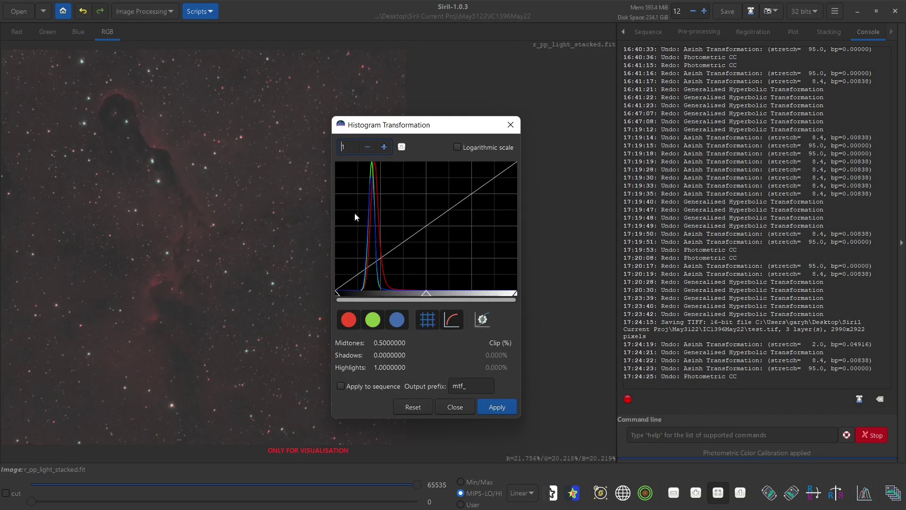
left_click_drag(338, 293, 361, 294)
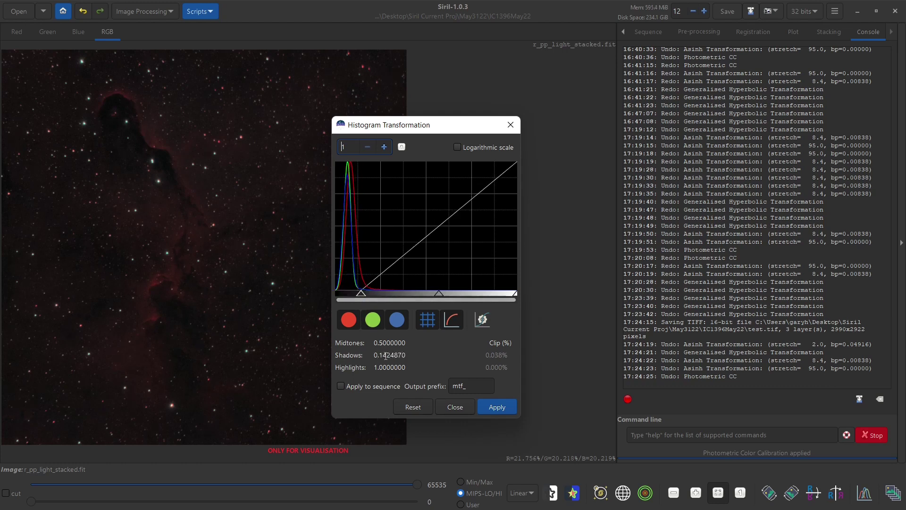
left_click_drag(361, 293, 367, 297)
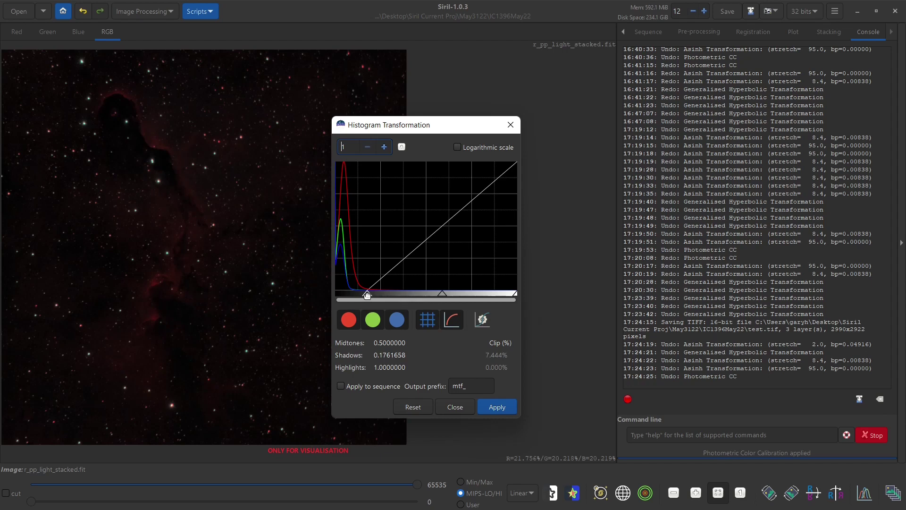
left_click_drag(367, 295, 340, 296)
left_click(456, 407)
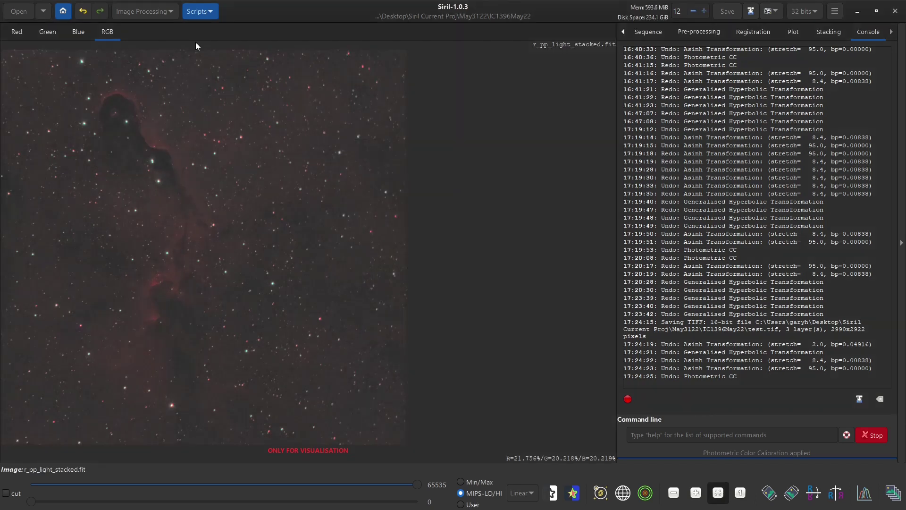
Open the Generalised Hyperbolic Transformation, check the image's histogram, and close the histogram without changes
left_click(150, 12)
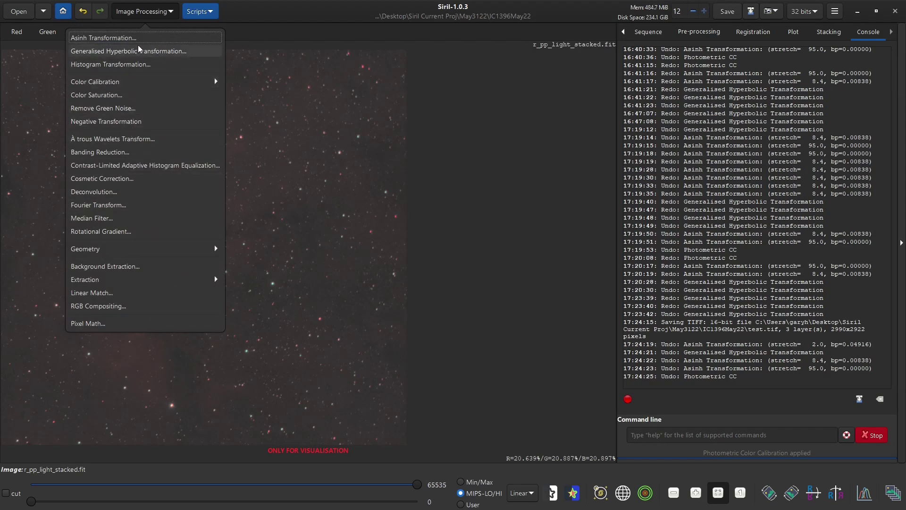
left_click(156, 52)
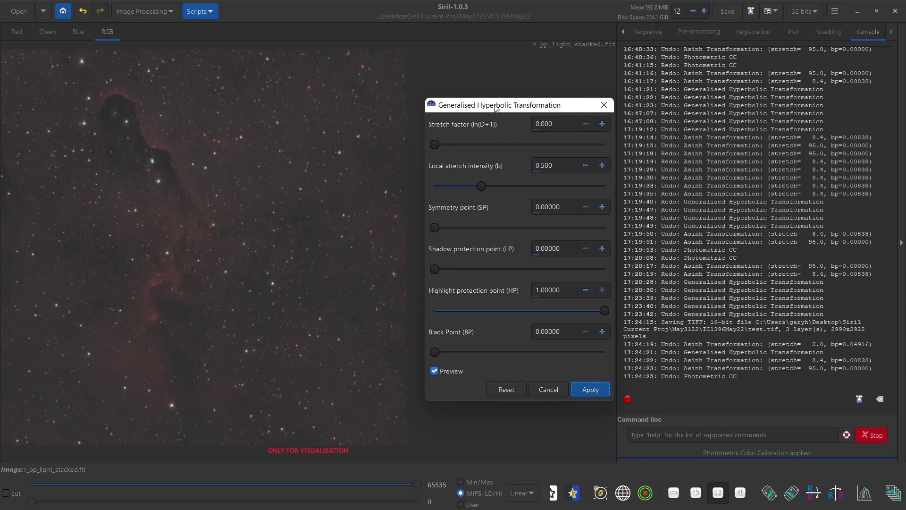
left_click_drag(495, 107, 496, 123)
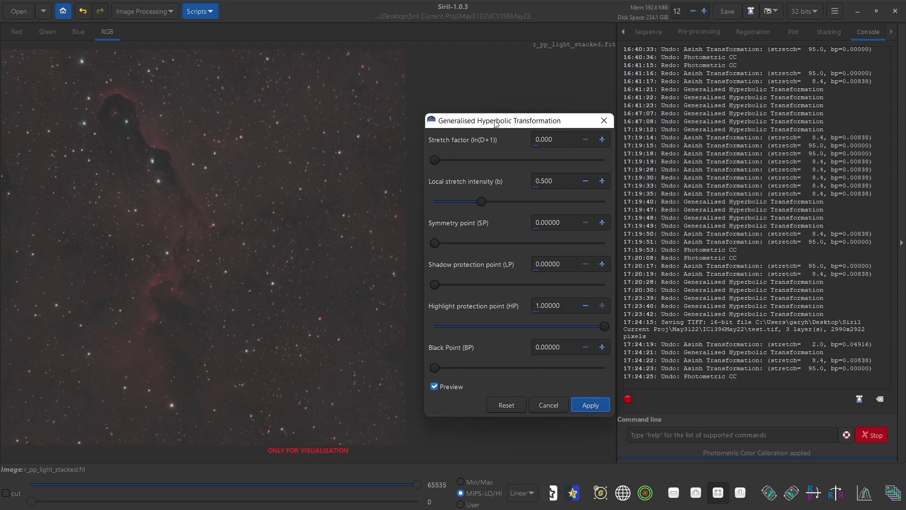
left_click(869, 499)
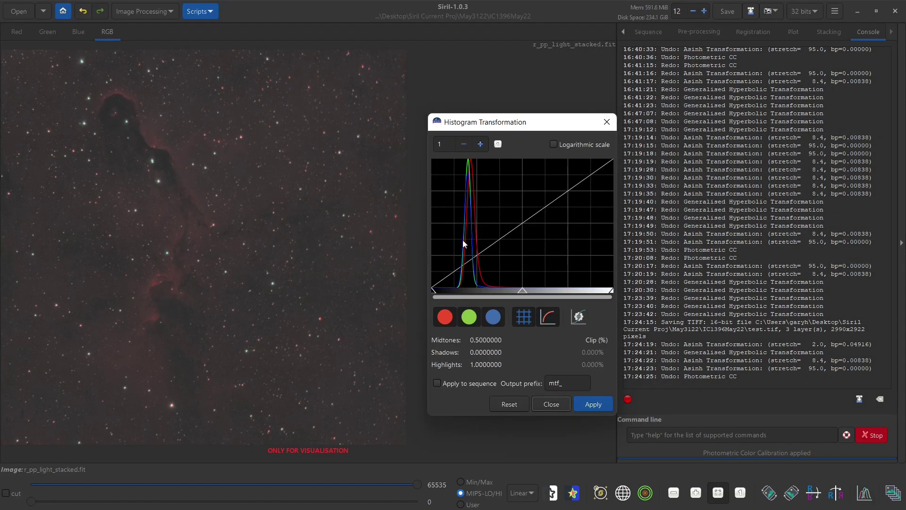
left_click(548, 404)
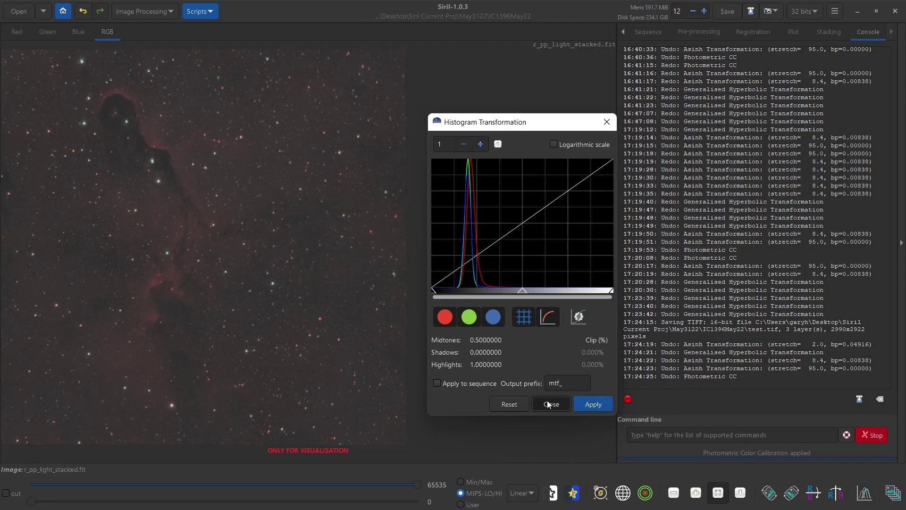
Cancel the reopened hyperbolic transformation and probe the start of the histogram peak with the shadows marker at 0.1424870, closing it without applying
left_click(166, 12)
left_click(162, 53)
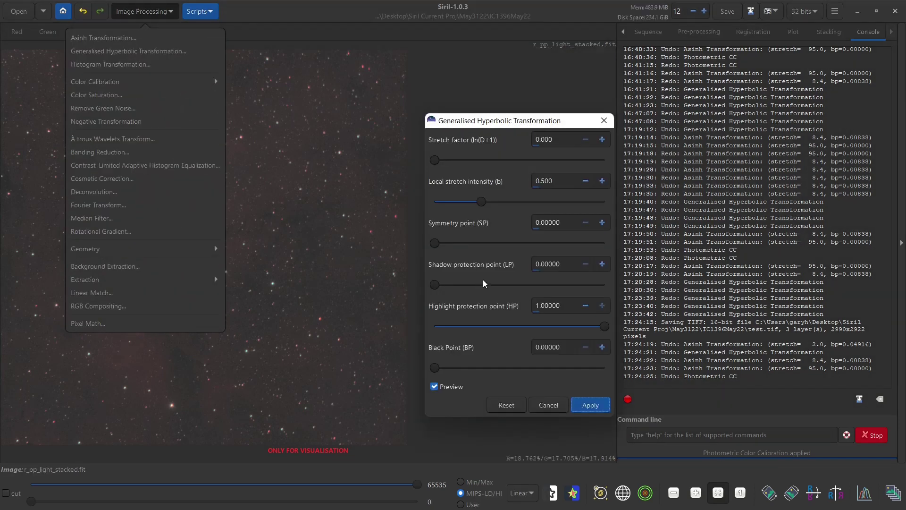
left_click(567, 225)
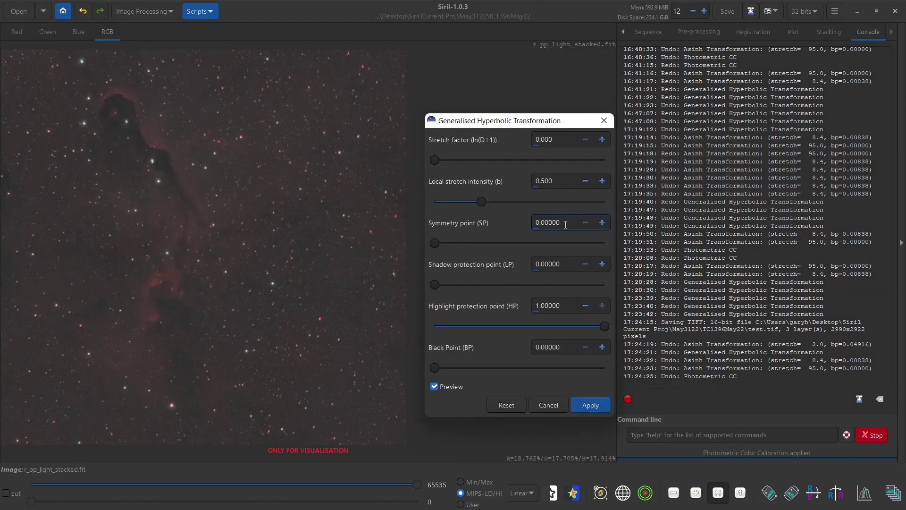
left_click(548, 404)
left_click(865, 493)
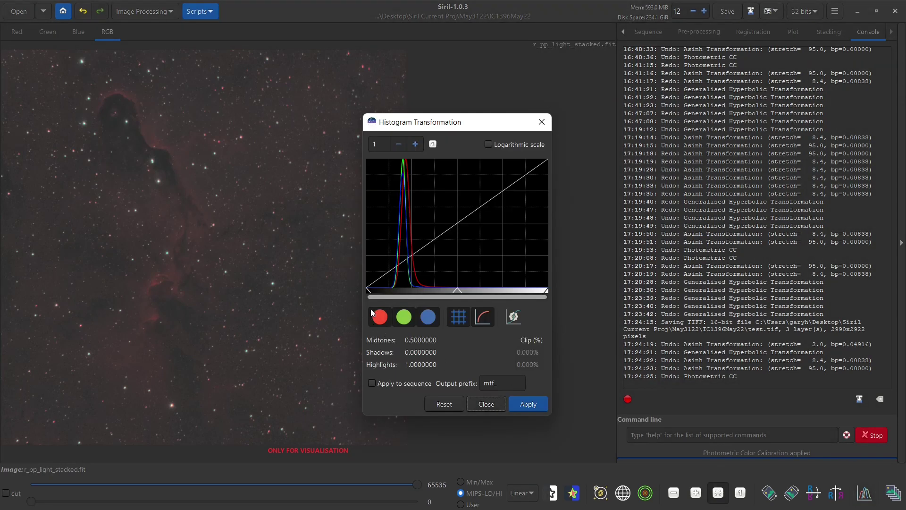
left_click_drag(369, 290, 392, 290)
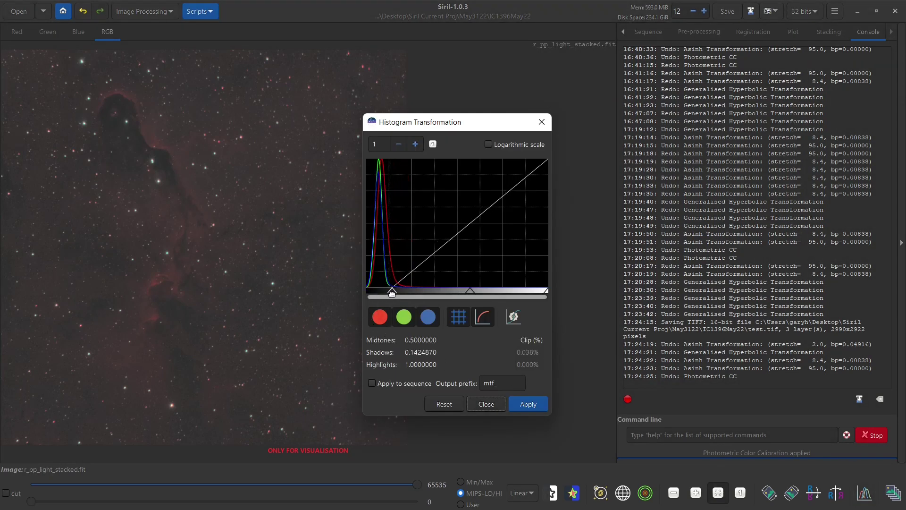
left_click(480, 405)
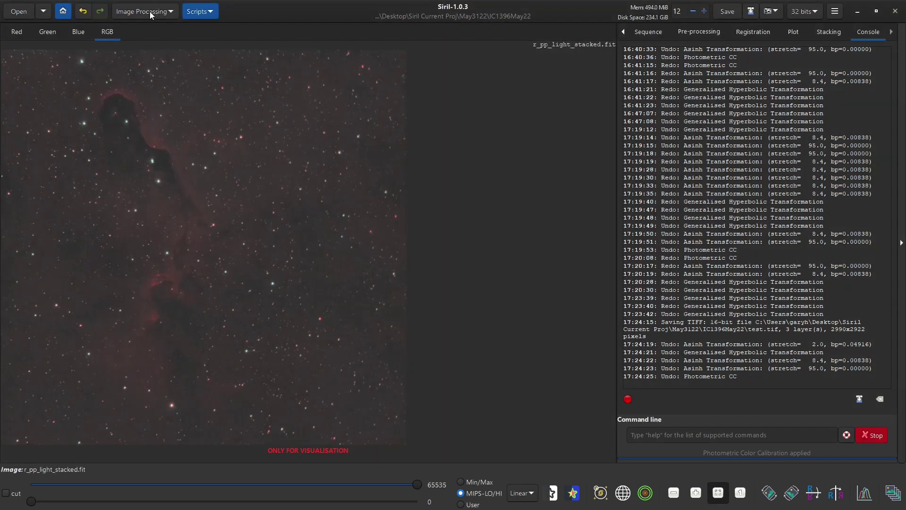
Start a Generalised Hyperbolic Transformation with a symmetry point of 0.15000 and a stretch factor of 1.257
left_click(149, 12)
left_click(141, 51)
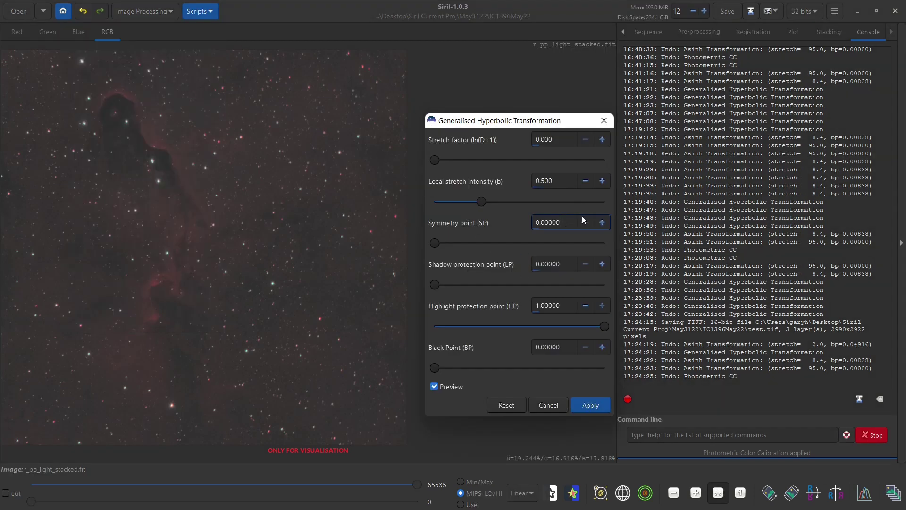
key("BackSpace")
key("BackSpace")
key("BackSpace")
key("BackSpace")
key("BackSpace")
type("15")
key("Return")
left_click_drag(440, 159, 452, 160)
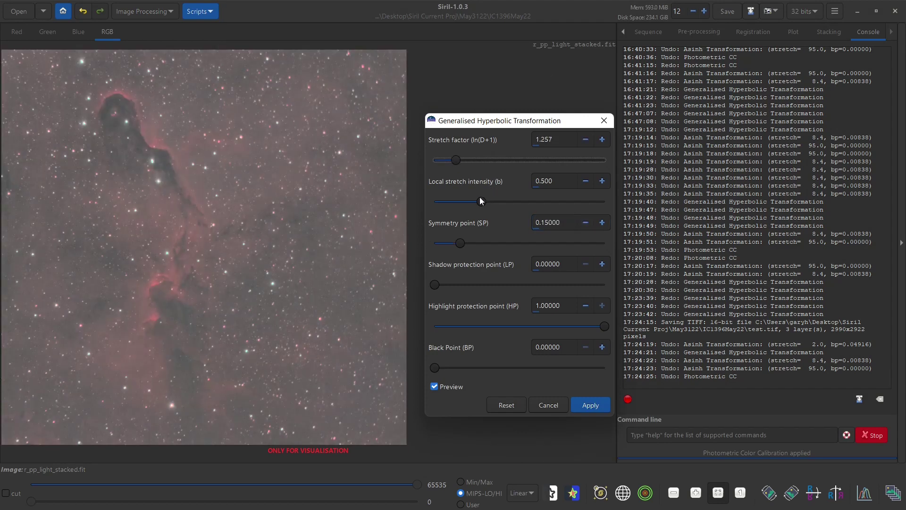
Try local stretch intensities of 0.531, 0.251 and 2.542 with symmetry points of 0.27654 and 0.25140 on the preview
mouse_move(480, 198)
left_mouse_down()
mouse_move(504, 201)
mouse_move(435, 200)
mouse_move(496, 199)
mouse_move(453, 201)
mouse_move(482, 201)
left_mouse_up()
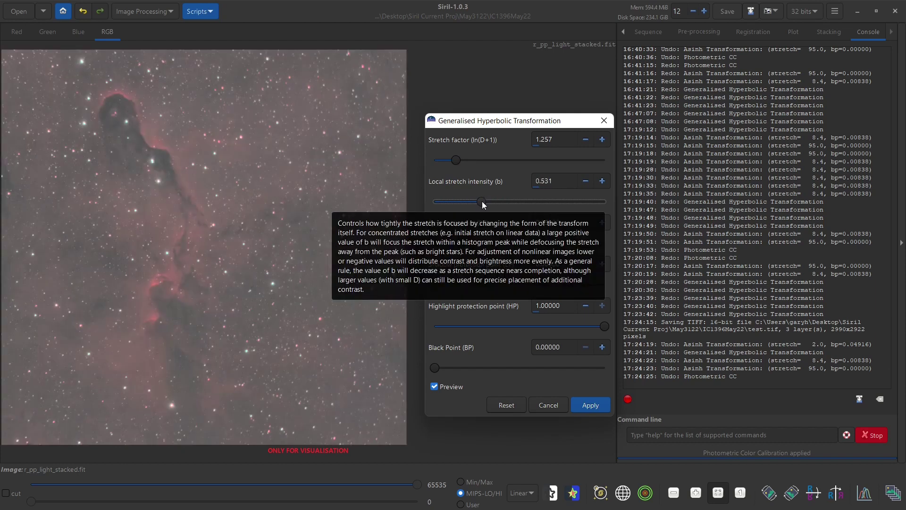
mouse_move(483, 201)
left_mouse_down()
mouse_move(490, 201)
mouse_move(479, 201)
left_mouse_up()
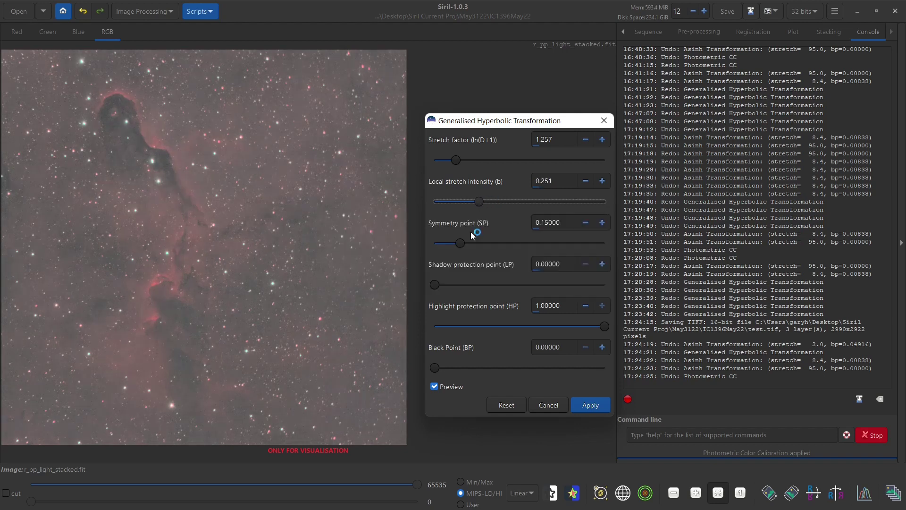
left_click_drag(461, 242, 481, 245)
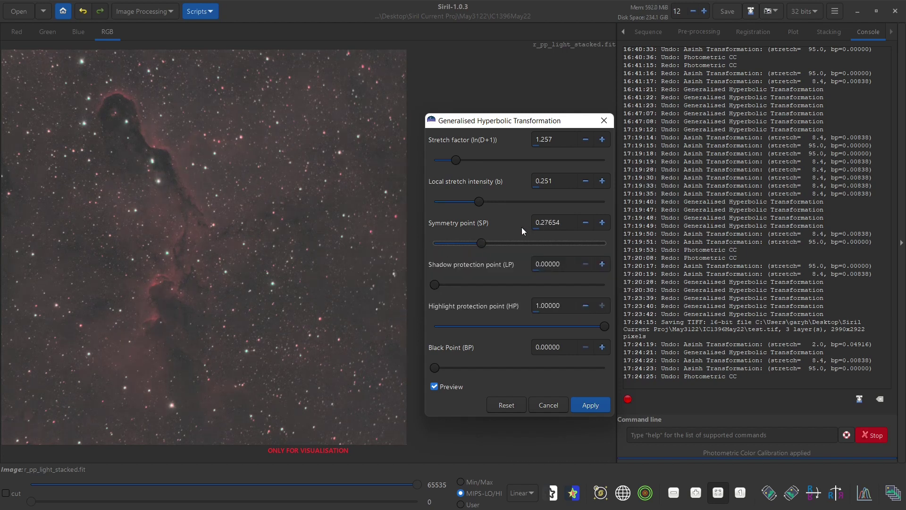
left_click_drag(483, 242, 478, 243)
left_click_drag(483, 203, 501, 206)
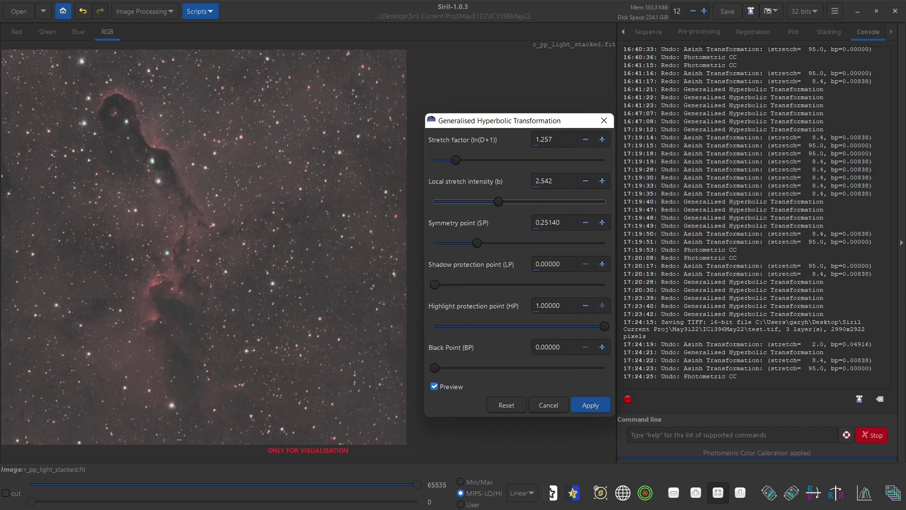
Switch to GIMP and flatten the lower part of the color curve by moving its lower point to about input 27.82, output 26.95
key("alt+Tab")
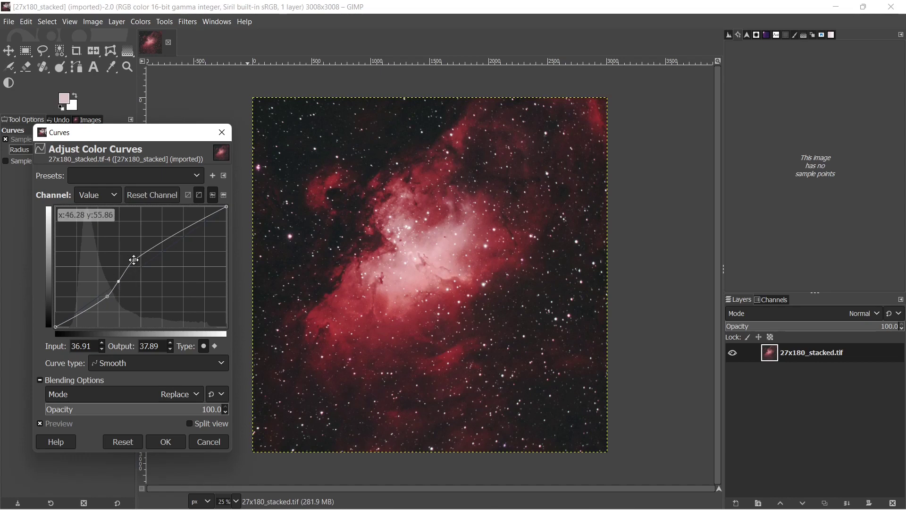
left_click(108, 296)
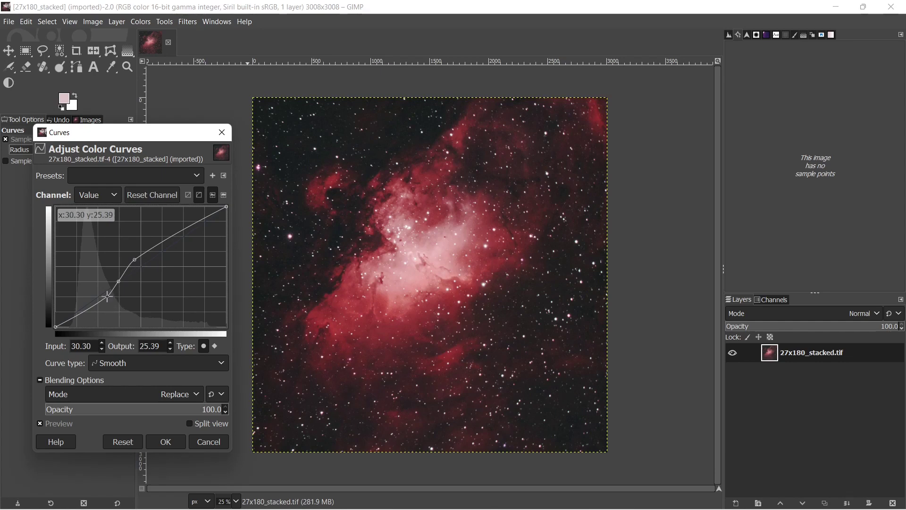
mouse_move(107, 296)
left_mouse_down()
mouse_move(86, 305)
mouse_move(102, 294)
left_mouse_up()
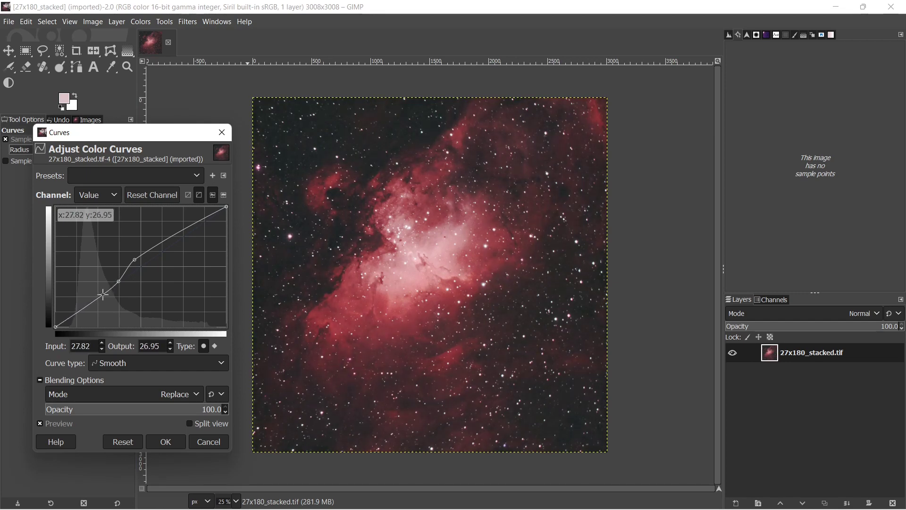
mouse_move(102, 294)
left_mouse_down()
mouse_move(107, 302)
mouse_move(101, 296)
left_mouse_up()
Flatten the upper curve point, raise it again, place the lower point at input 28.37, output 21.48 for more contrast, and return to Siril
left_click(135, 259)
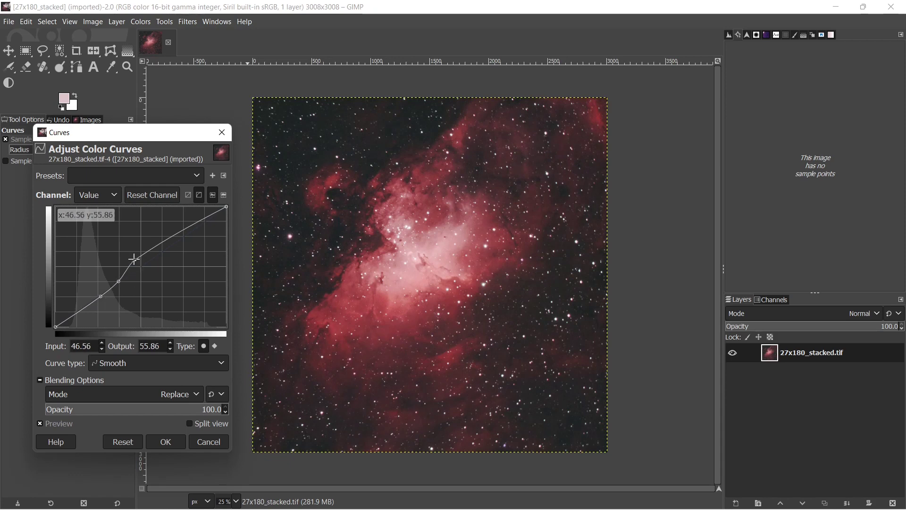
left_click_drag(134, 259, 143, 264)
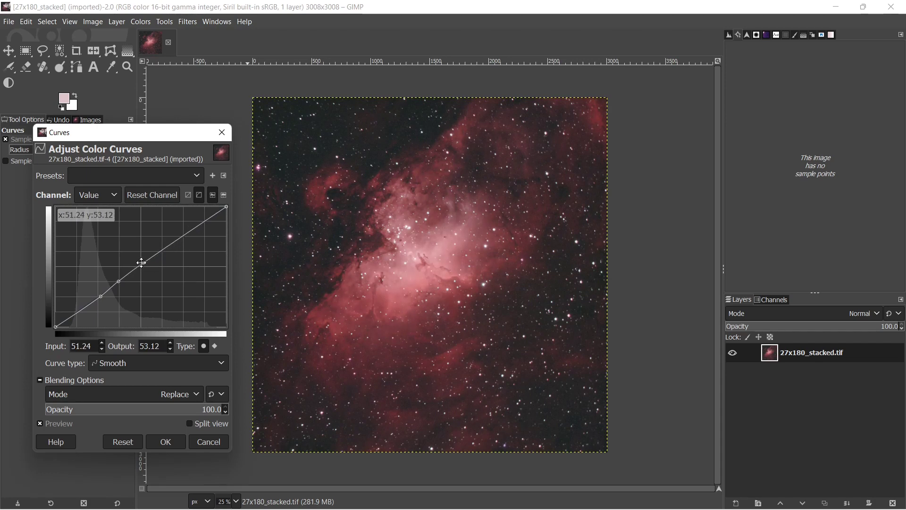
left_click_drag(137, 263, 135, 254)
left_click_drag(97, 302, 100, 299)
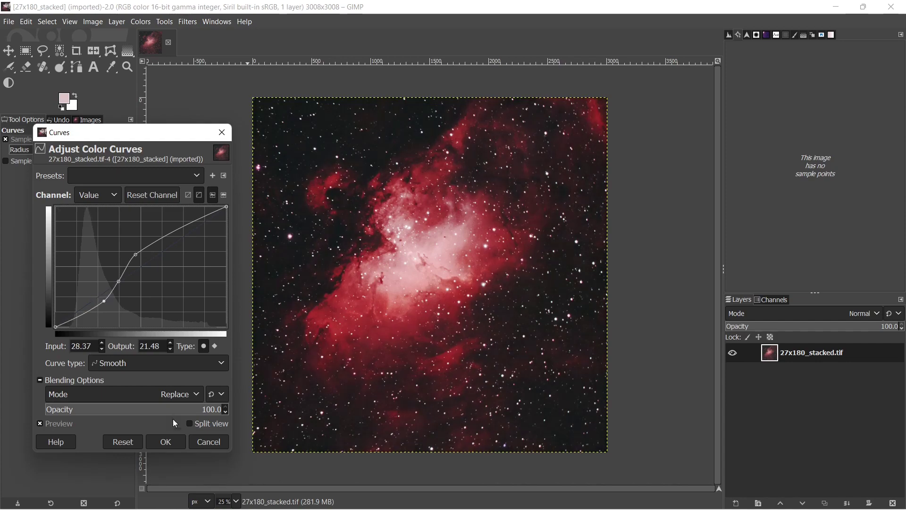
left_click(154, 440)
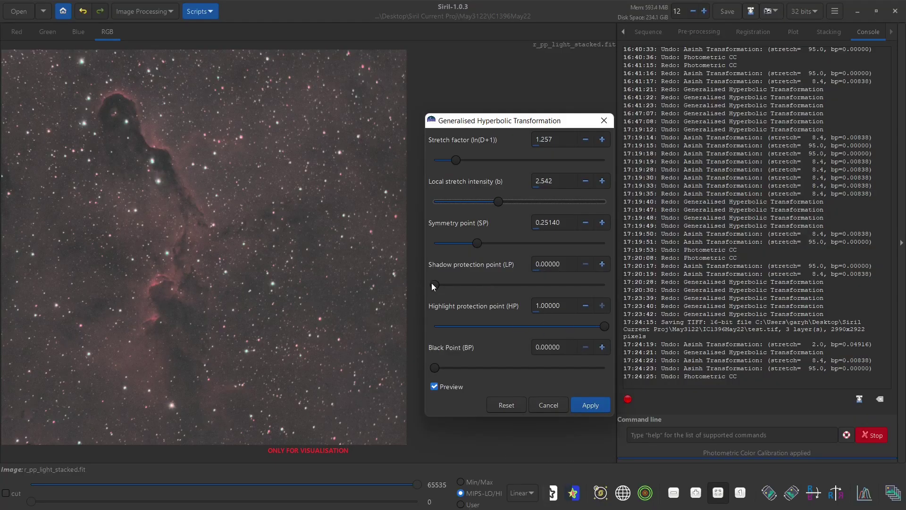
Try to move the shadow protection point, and set the highlight protection point to 0.79050
left_click_drag(434, 285, 414, 288)
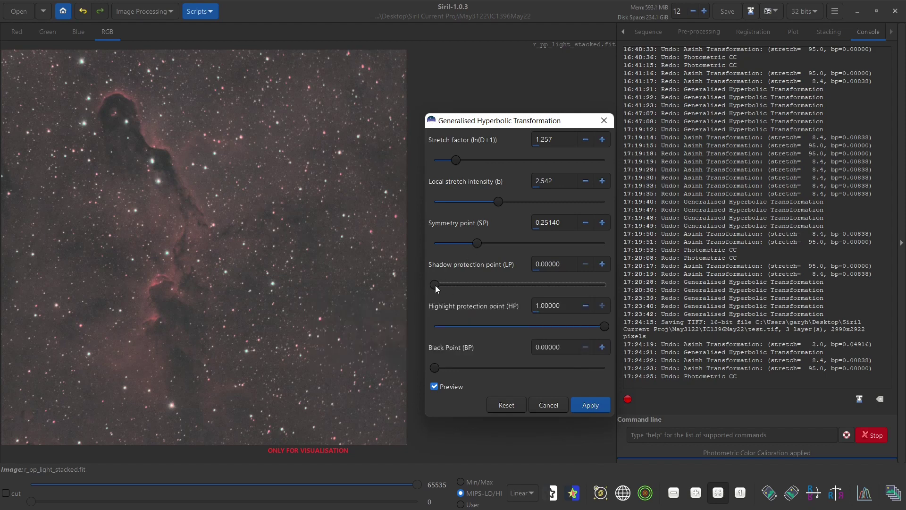
mouse_move(436, 285)
left_mouse_down()
mouse_move(514, 285)
mouse_move(423, 291)
left_mouse_up()
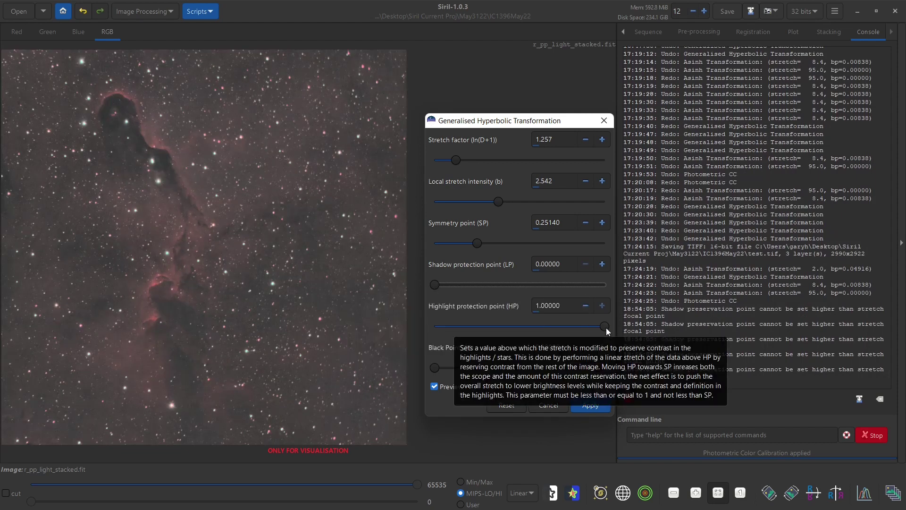
left_click_drag(604, 328, 557, 336)
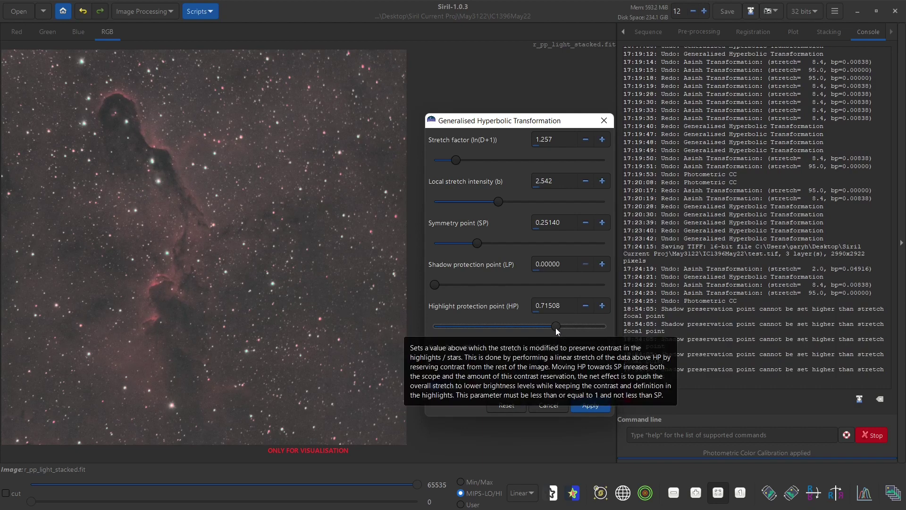
left_click_drag(559, 327, 566, 331)
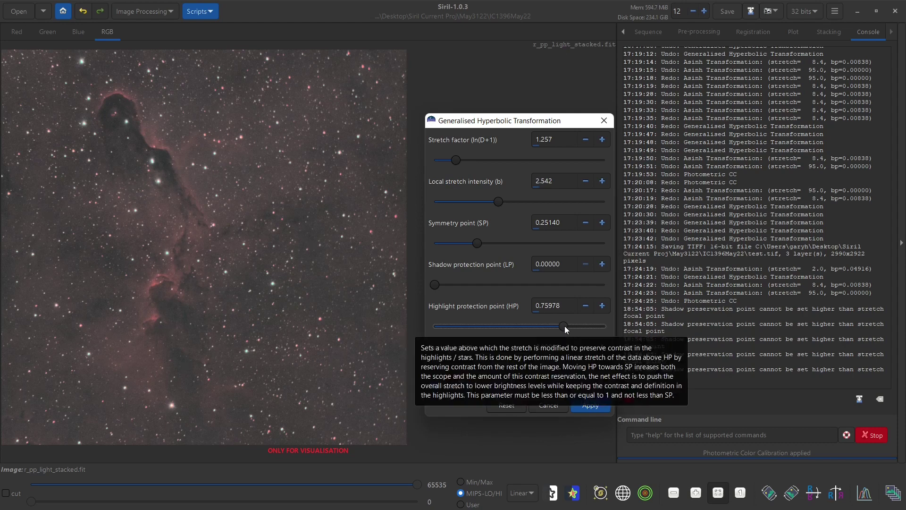
left_click_drag(565, 326, 570, 327)
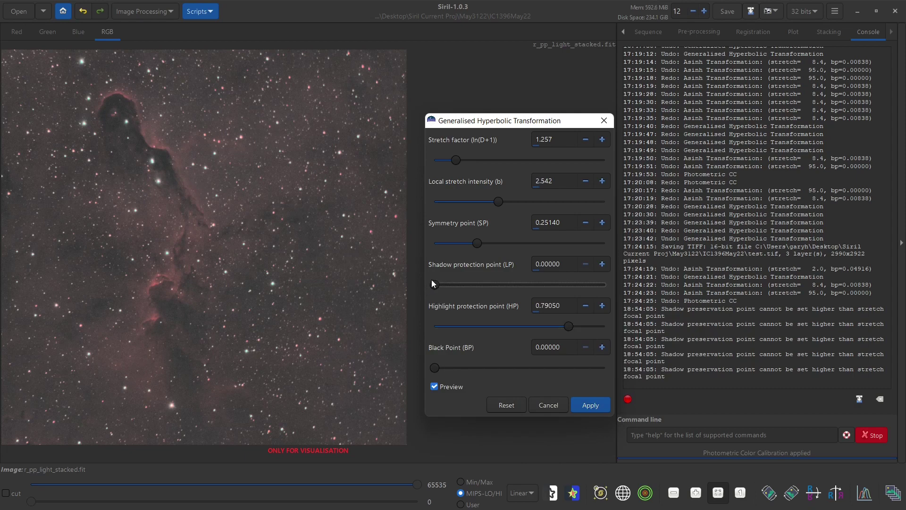
Set the black point to 0.03911 to darken the image background
left_click_drag(435, 369, 441, 370)
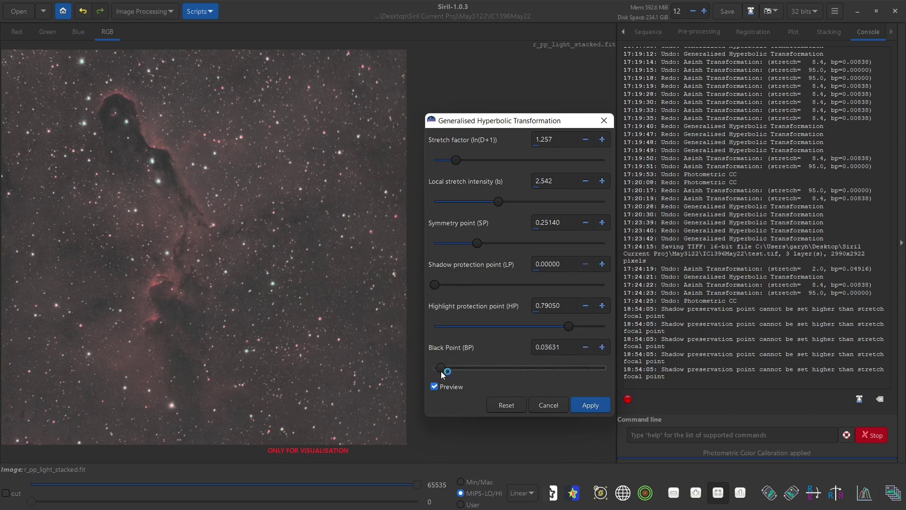
left_click(602, 348)
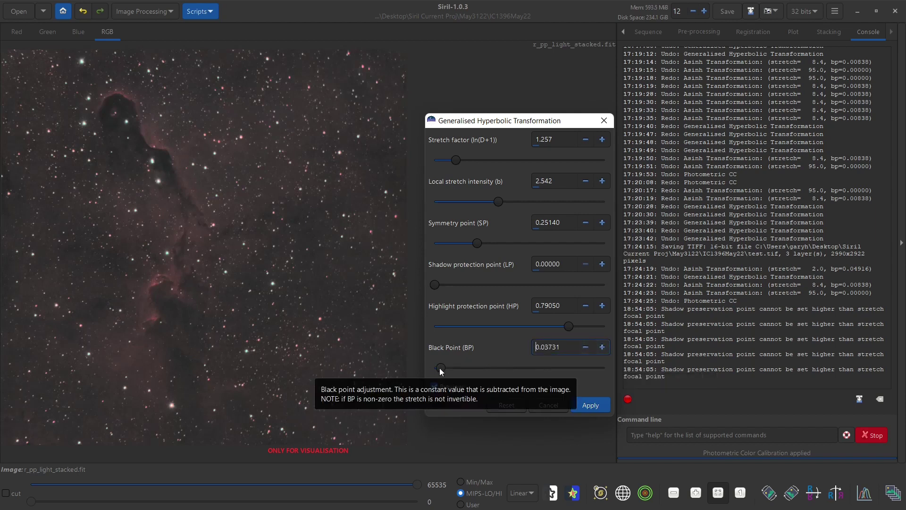
left_click_drag(440, 368, 444, 369)
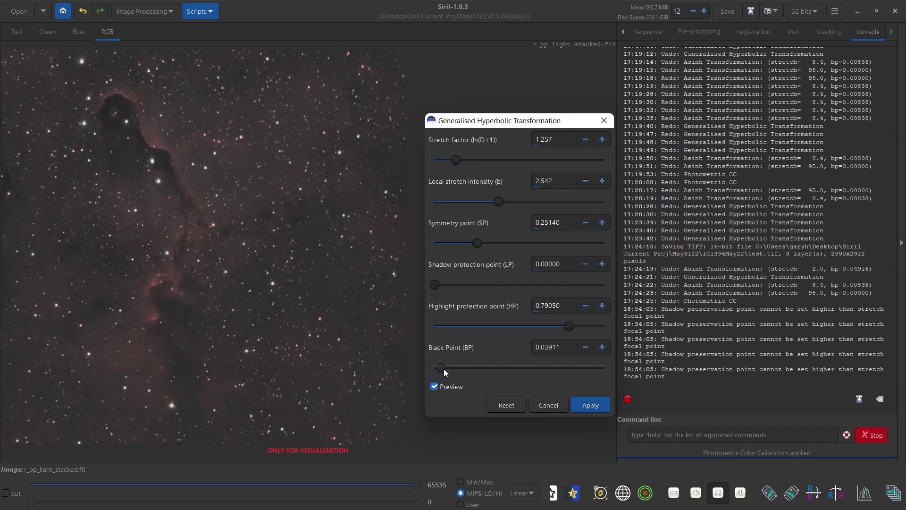
Refine the stretch with local stretch intensity 4.050, stretch factor 1.369 and symmetry point 0.20950
left_click_drag(499, 201, 509, 202)
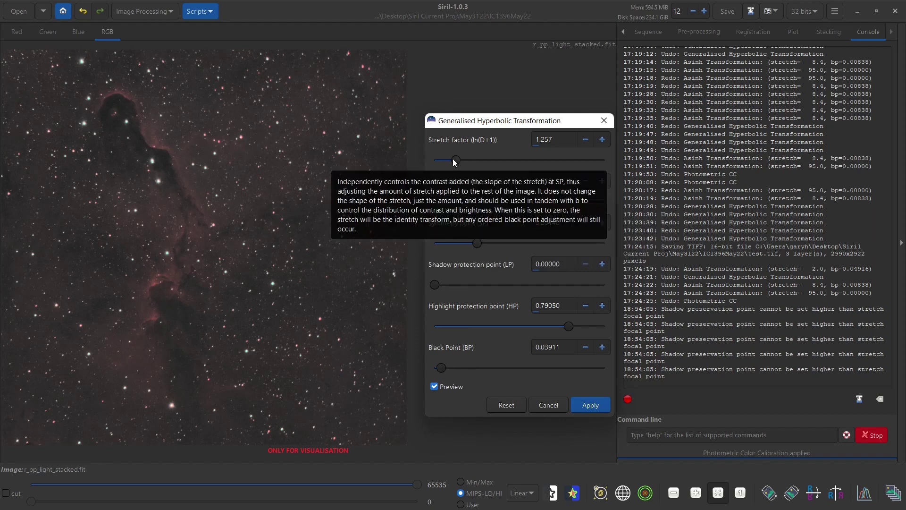
left_click_drag(453, 159, 456, 161)
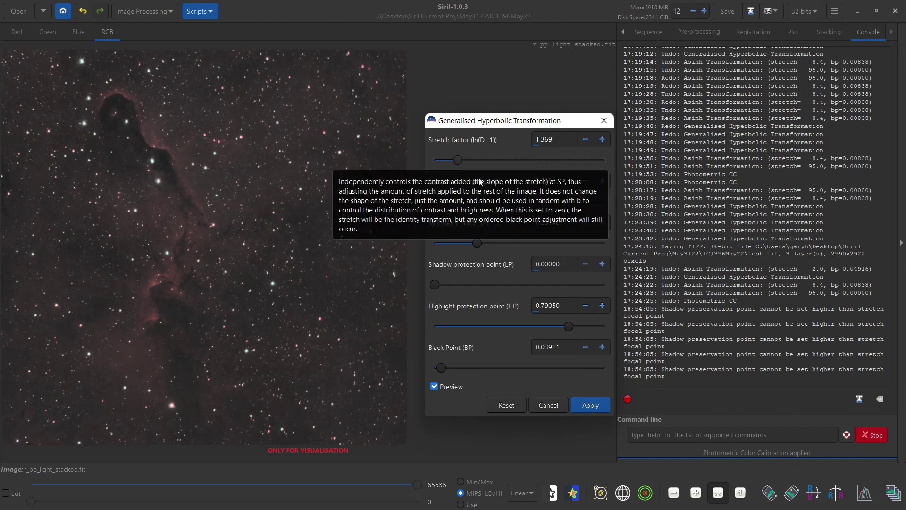
mouse_move(511, 199)
left_mouse_down()
mouse_move(521, 199)
mouse_move(513, 202)
left_mouse_up()
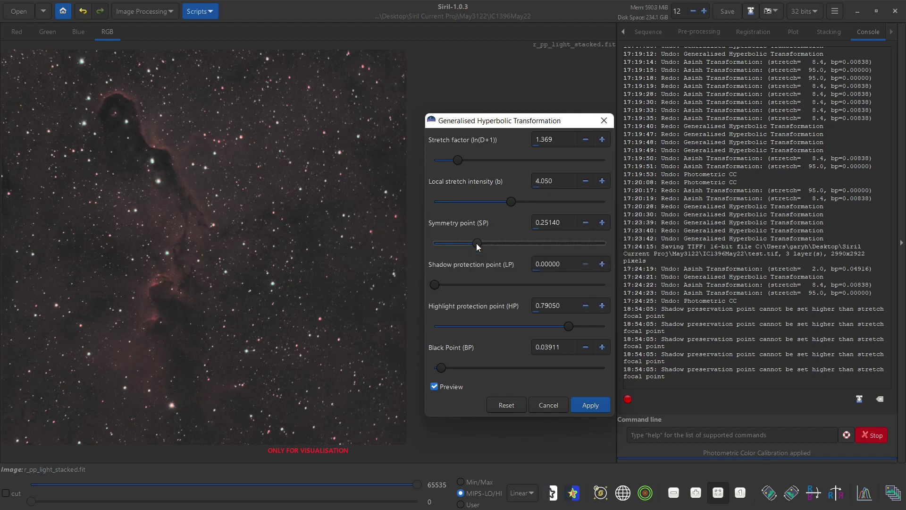
left_click_drag(477, 243, 470, 242)
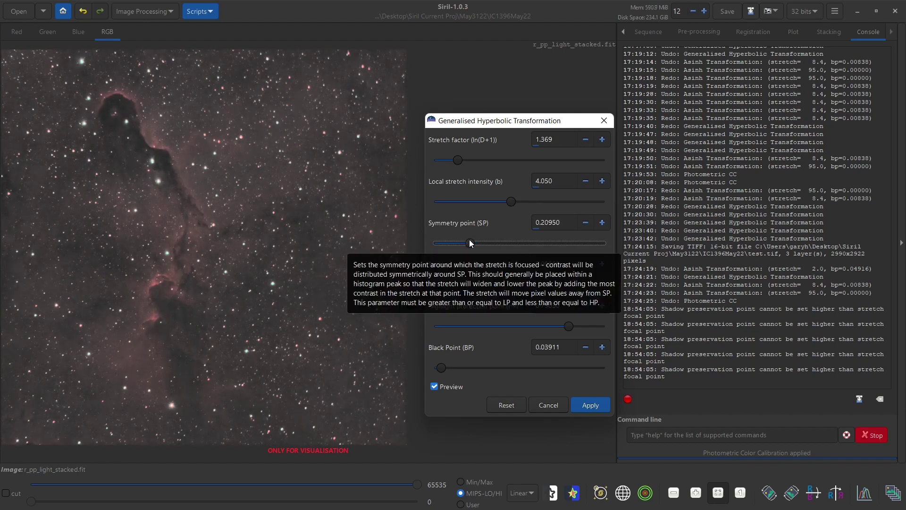
Set the symmetry point to 0.19815, local stretch intensity to 4.218 and black point to 0.05307
left_click_drag(471, 239, 470, 239)
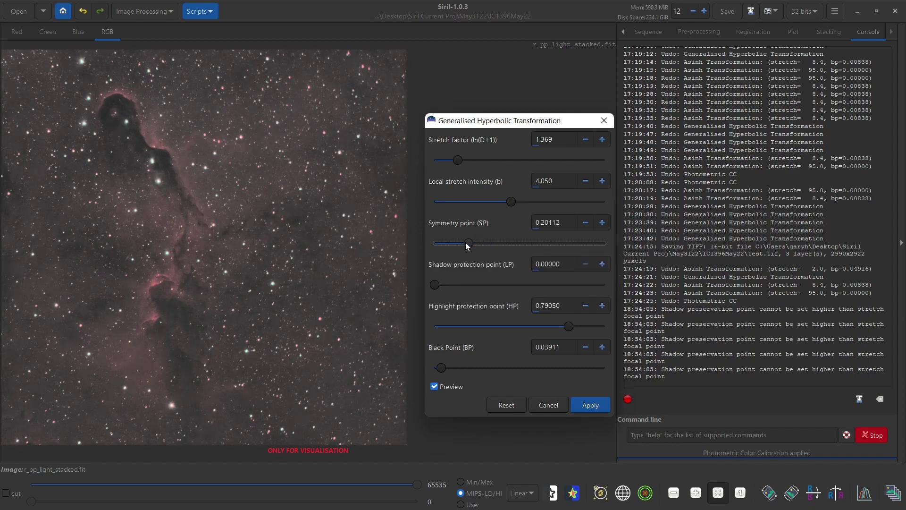
left_click_drag(466, 243, 465, 244)
left_click_drag(511, 202, 513, 202)
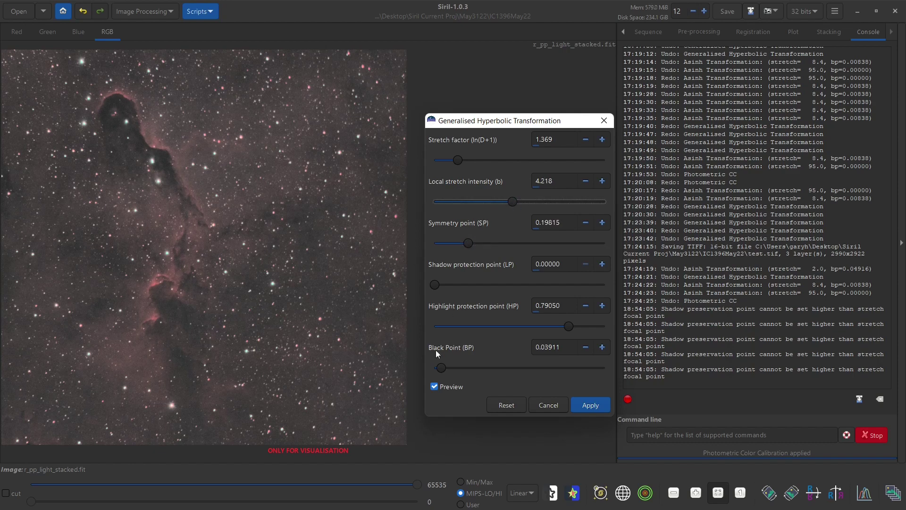
left_click_drag(440, 365, 448, 369)
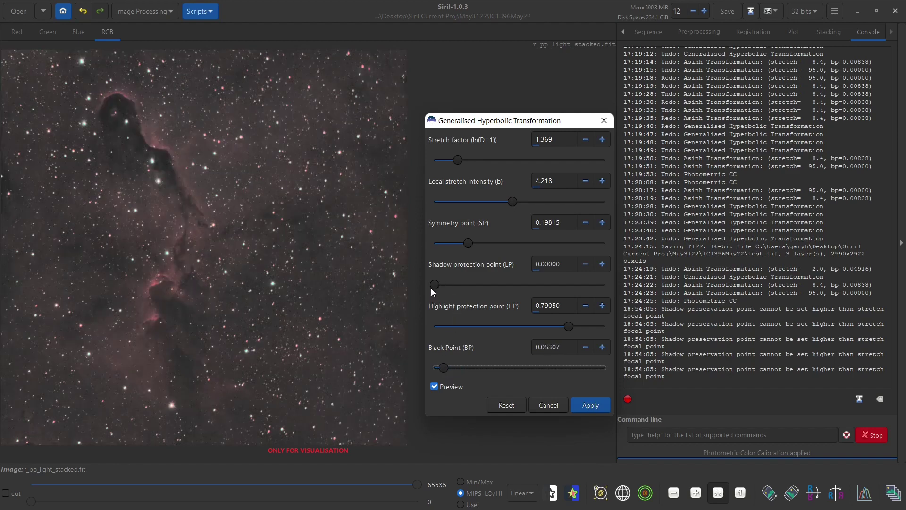
Set the black point to 0.00000 and move both the shadow and highlight protection points to the symmetry point value of 0.19815
mouse_move(435, 284)
left_mouse_down()
mouse_move(471, 288)
mouse_move(434, 285)
left_mouse_up()
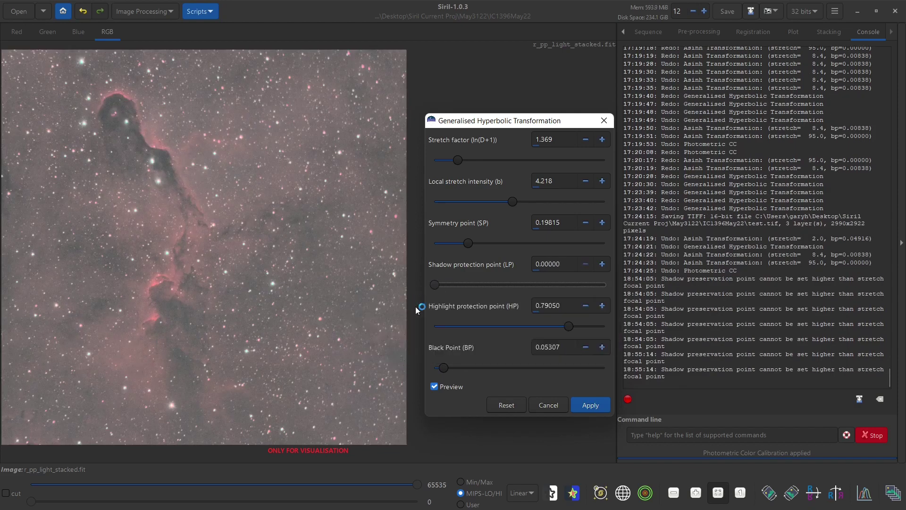
left_click_drag(564, 327, 633, 329)
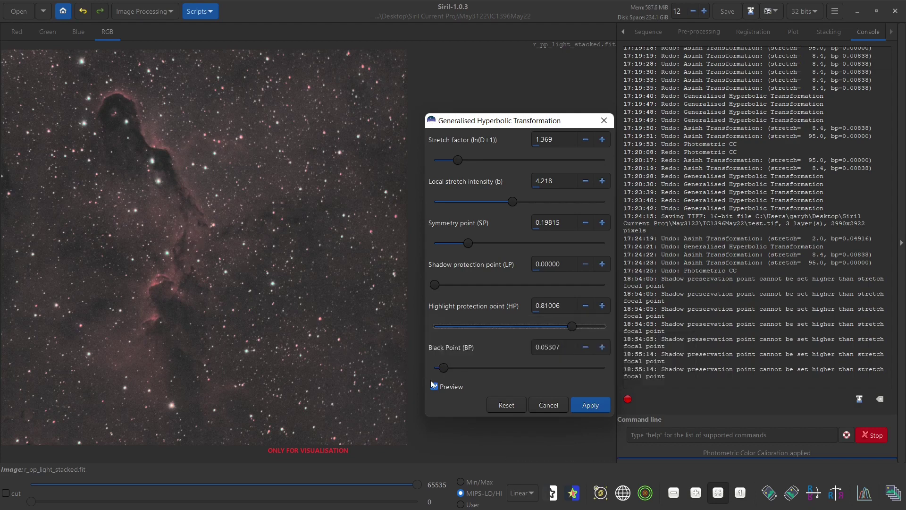
left_click_drag(443, 368, 398, 374)
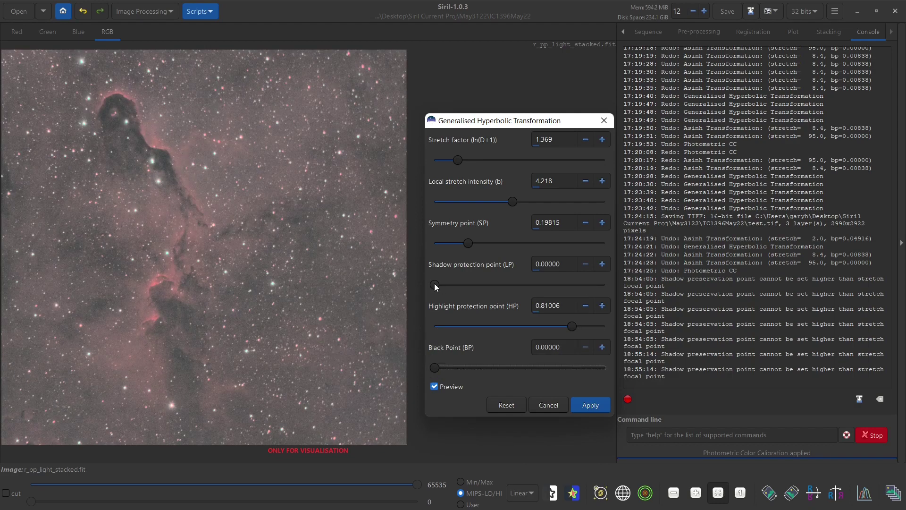
left_click_drag(434, 286, 487, 288)
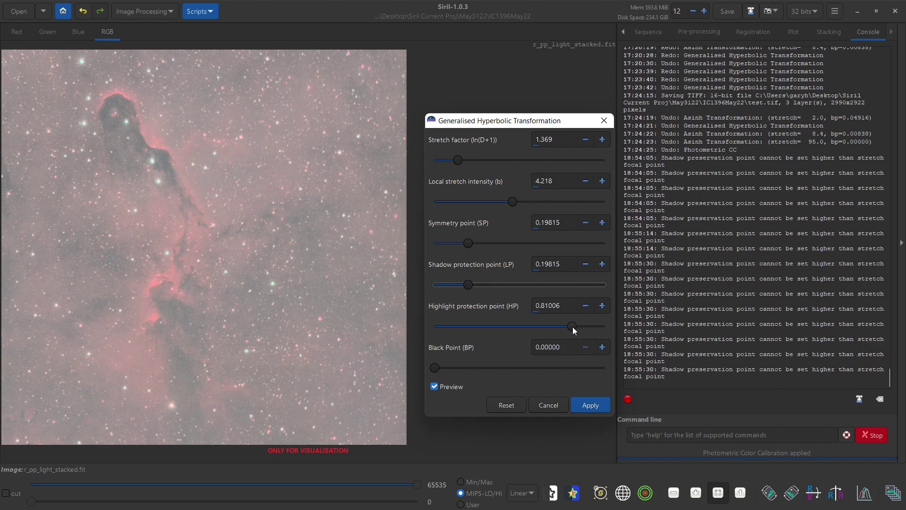
left_click_drag(573, 327, 469, 330)
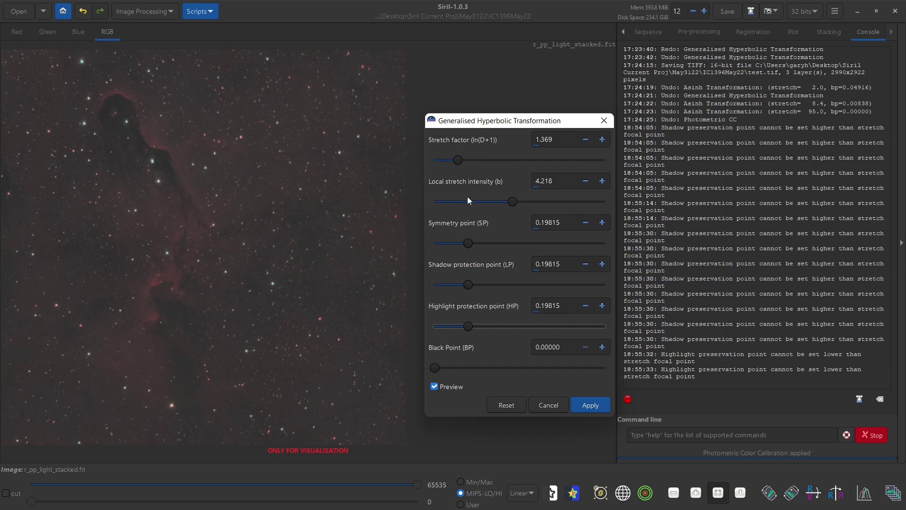
left_click(436, 387)
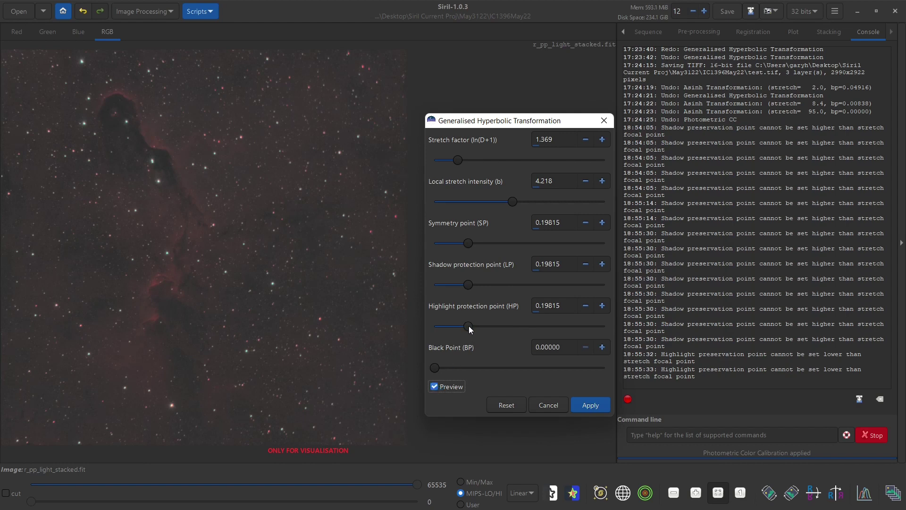
Set shadow protection to 0.00000, highlight protection to 0.77095 and black point to 0.08101, and cancel the transformation
left_click_drag(469, 326, 578, 327)
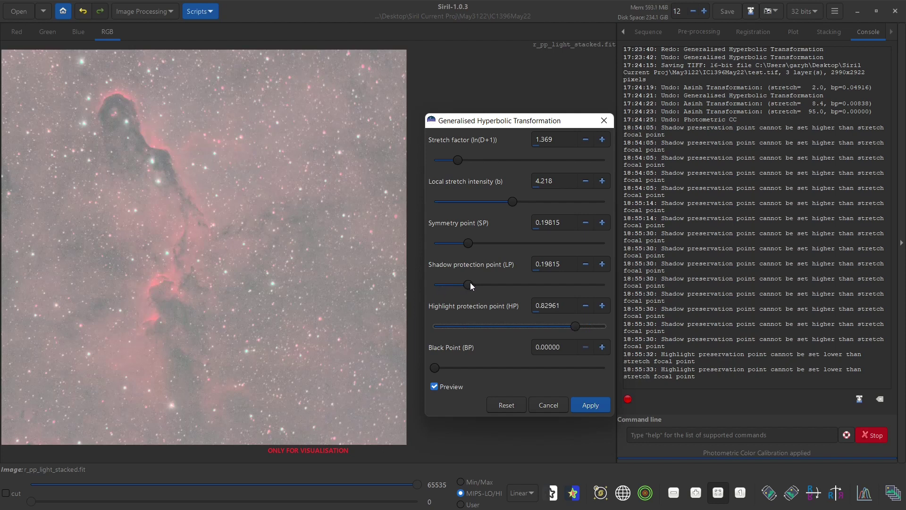
left_click_drag(469, 284, 432, 283)
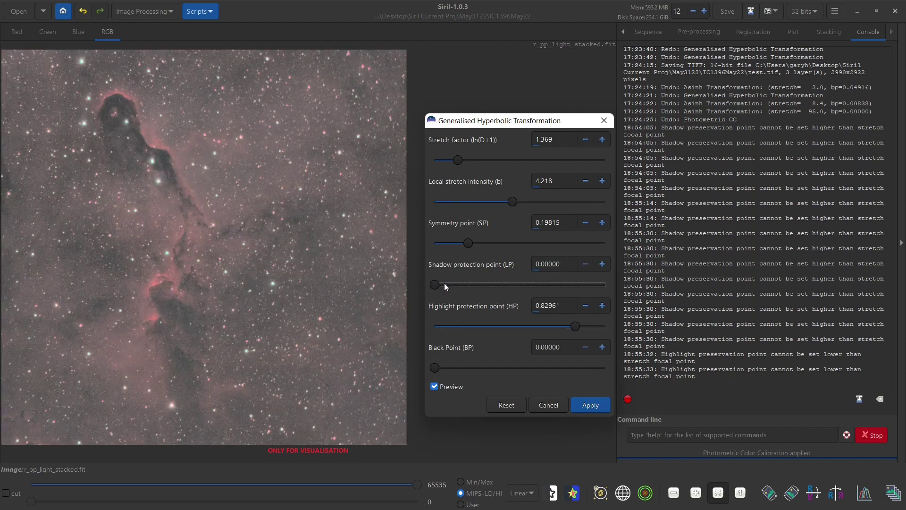
left_click_drag(585, 326, 571, 328)
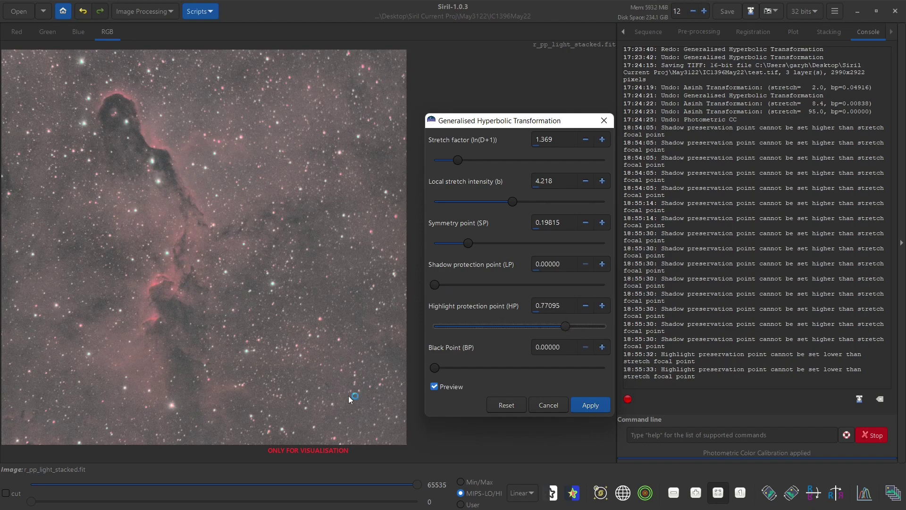
left_click_drag(437, 367, 449, 370)
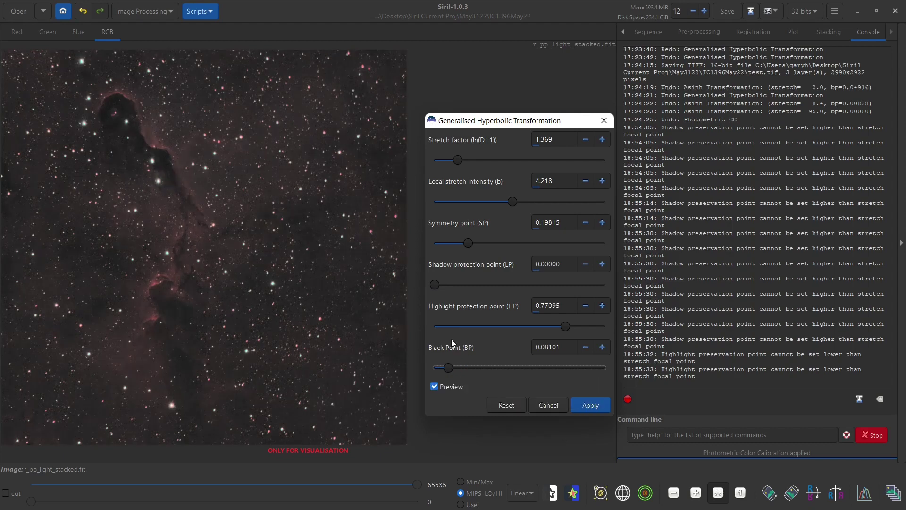
left_click(545, 404)
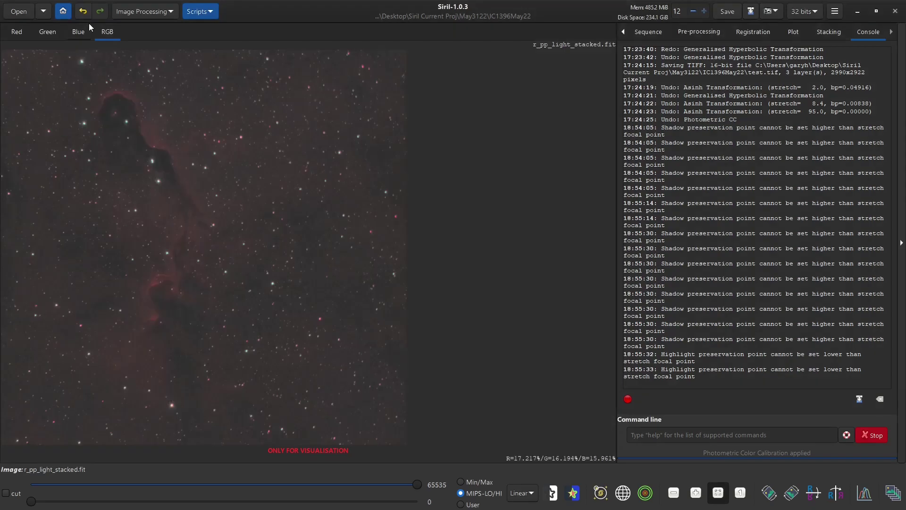
Undo the applied Generalised Hyperbolic stretch and switch the image display mode to Asinh
left_click(81, 12)
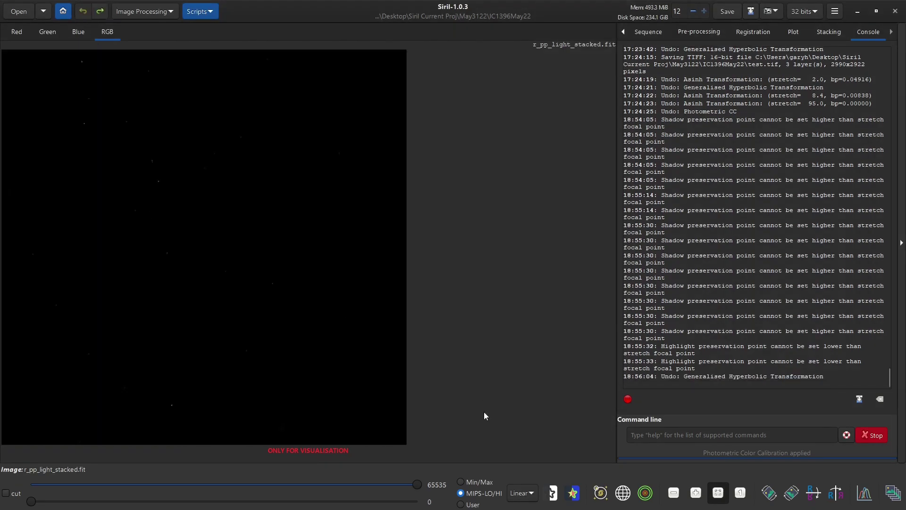
left_click(527, 493)
left_click(525, 450)
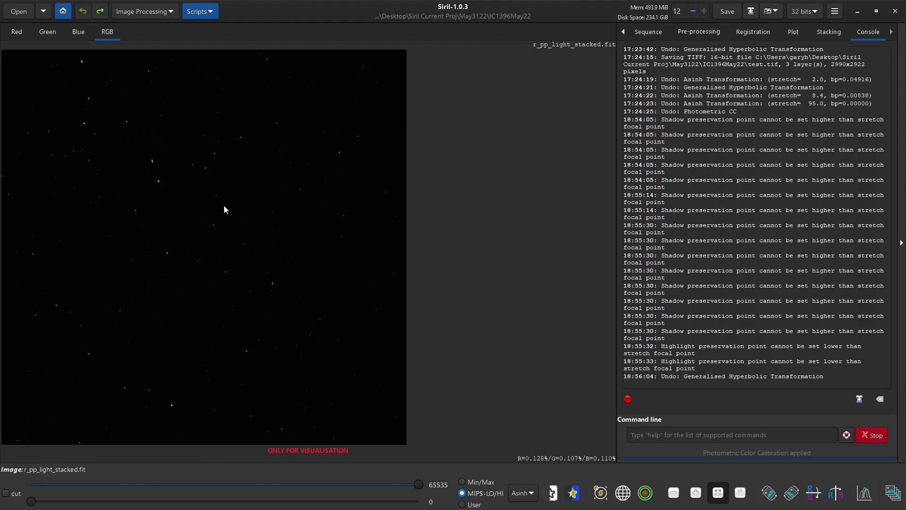
Apply an Asinh Transformation with stretch factor 95.0 and black point 0.00000
left_click(137, 12)
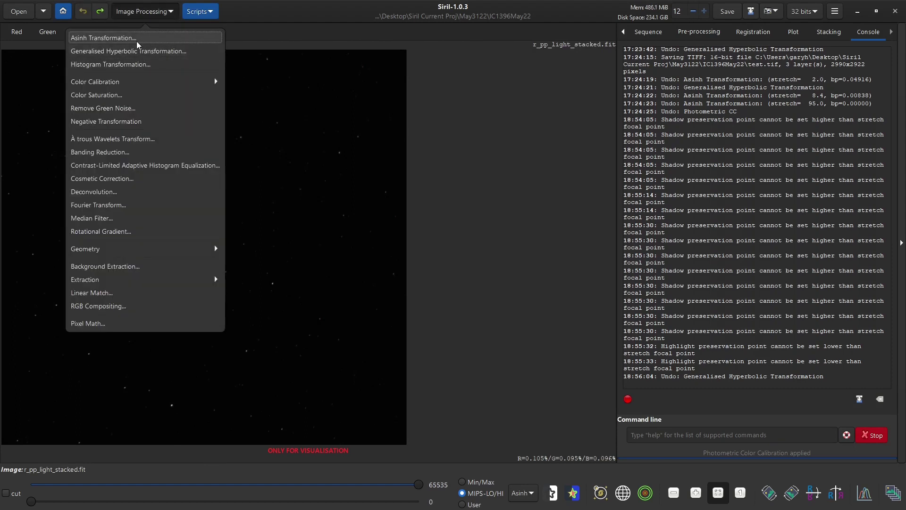
left_click(138, 39)
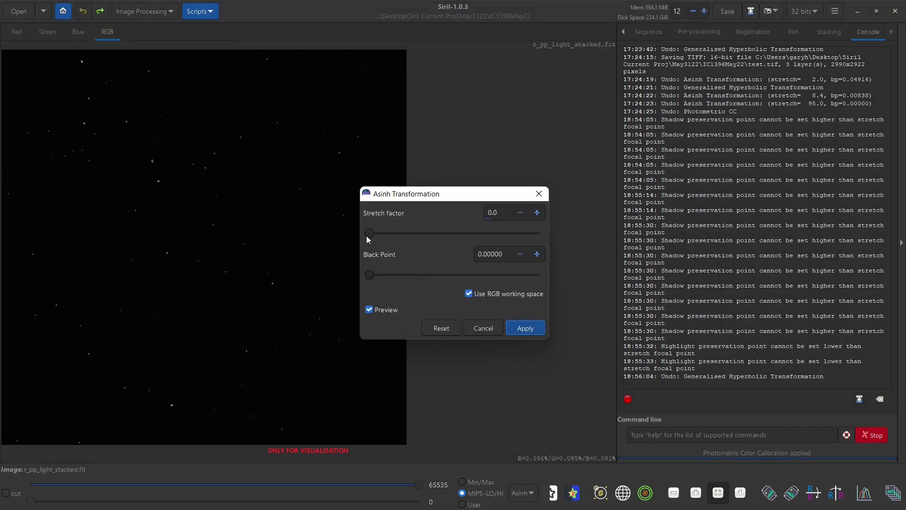
left_click_drag(368, 233, 383, 234)
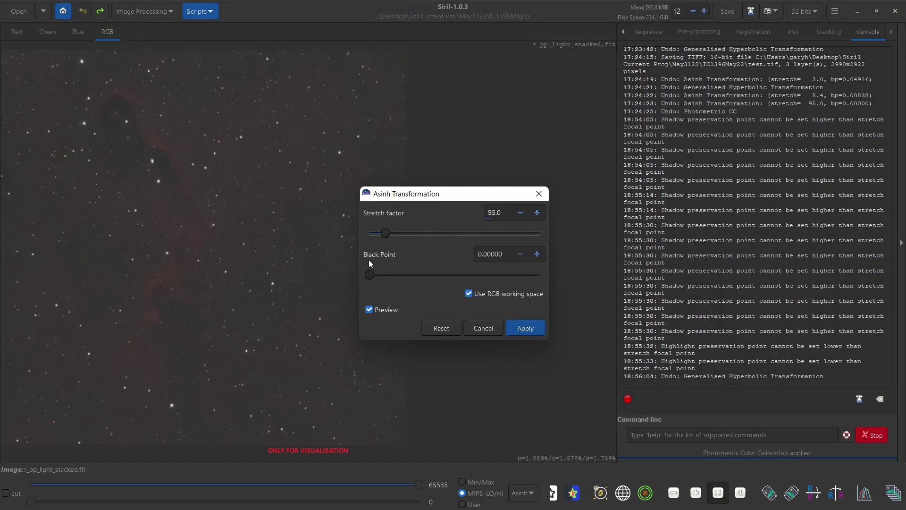
left_click(537, 254)
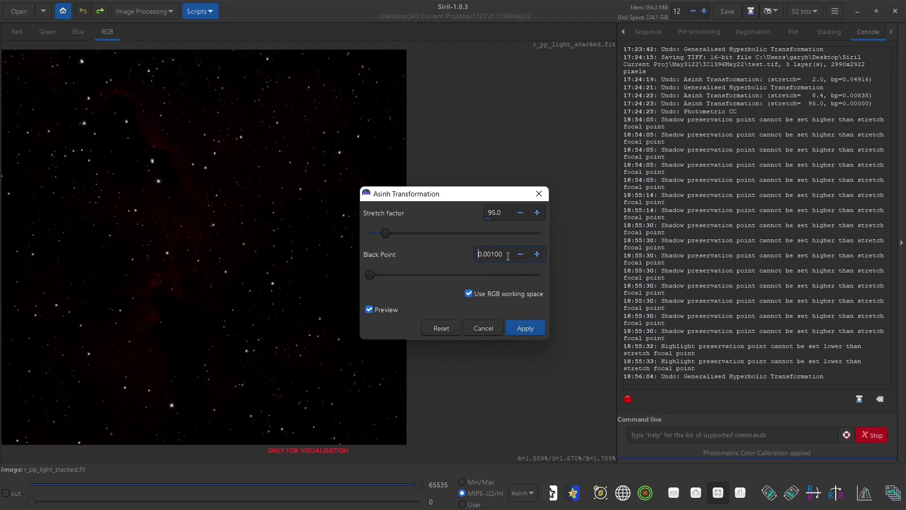
left_click(521, 254)
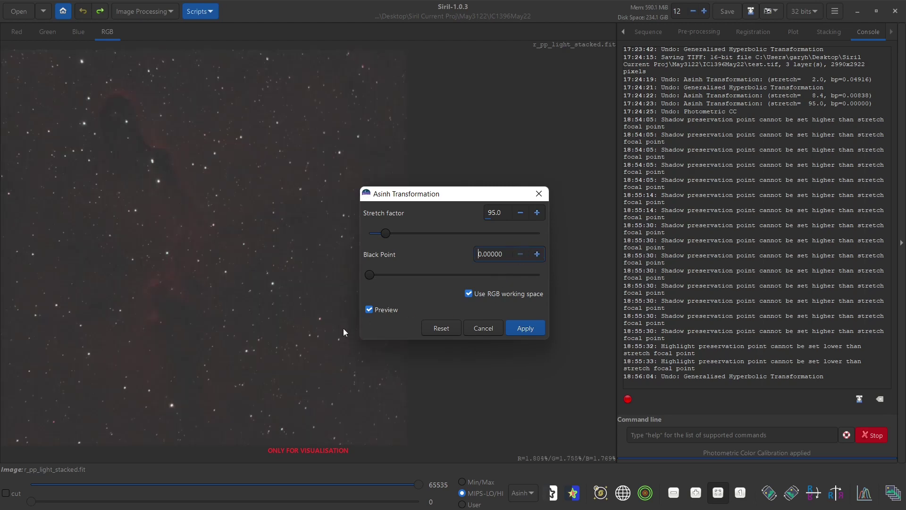
left_click(526, 328)
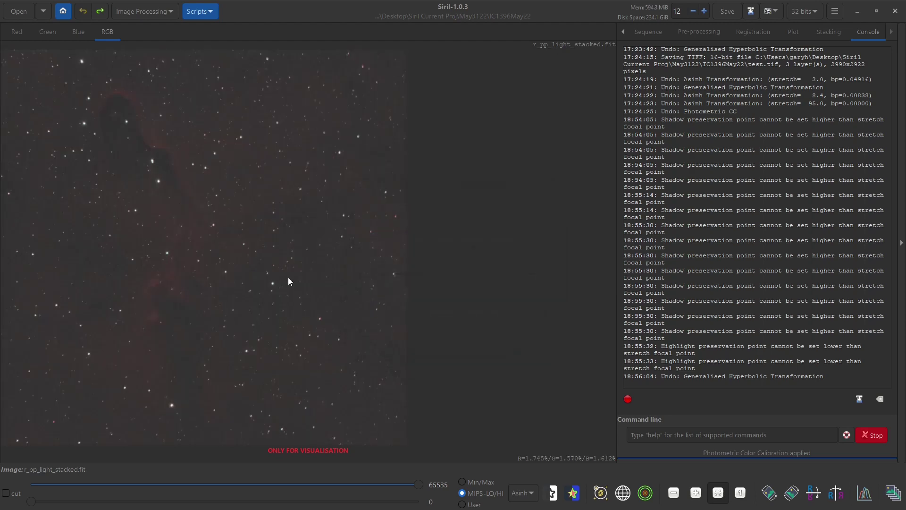
Apply a second Asinh Transformation with stretch factor 8.4 and black point 0.01229
left_click(135, 11)
left_click(136, 37)
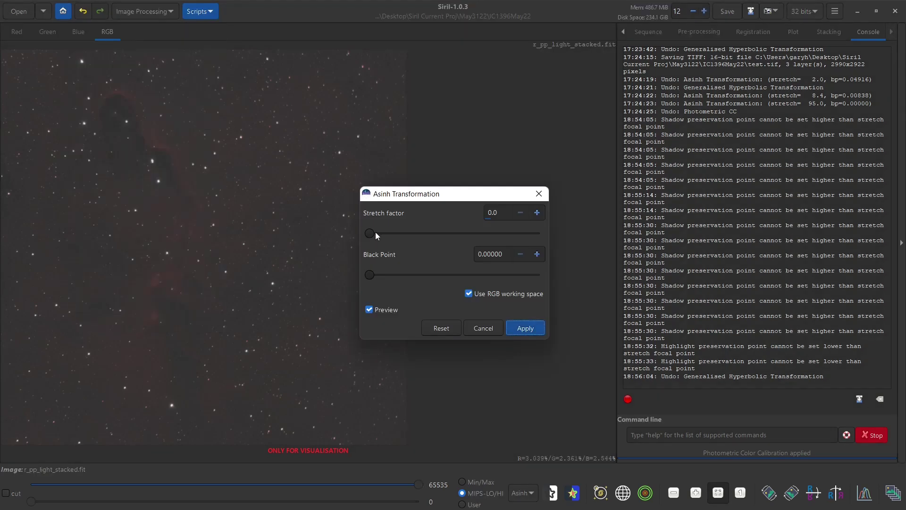
left_click_drag(373, 232, 375, 231)
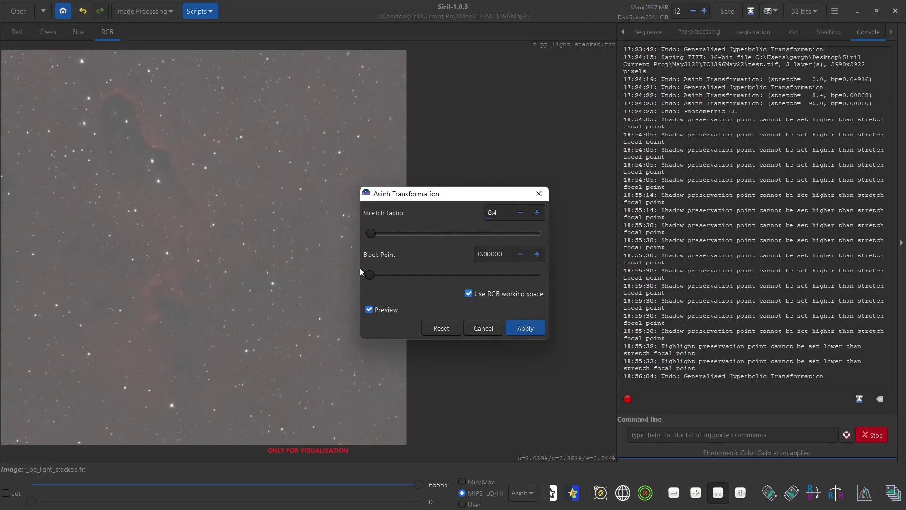
left_click_drag(372, 274, 381, 275)
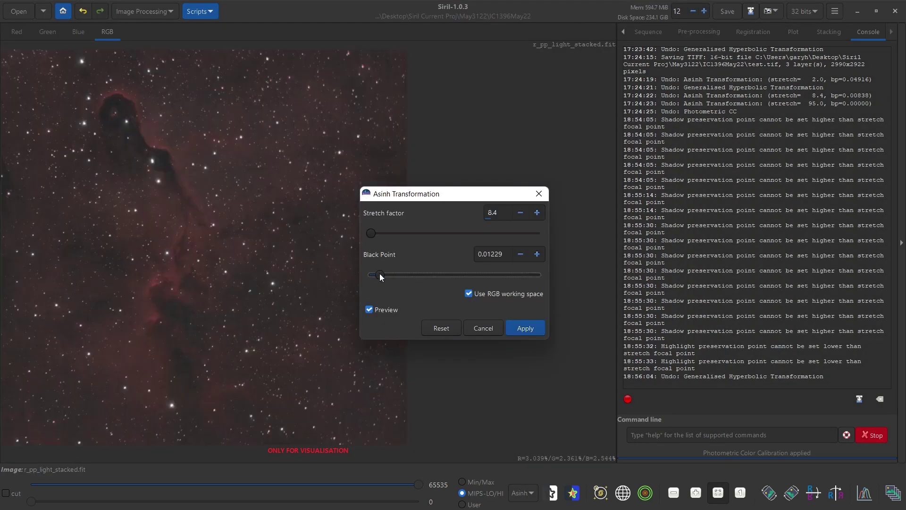
left_click(537, 255)
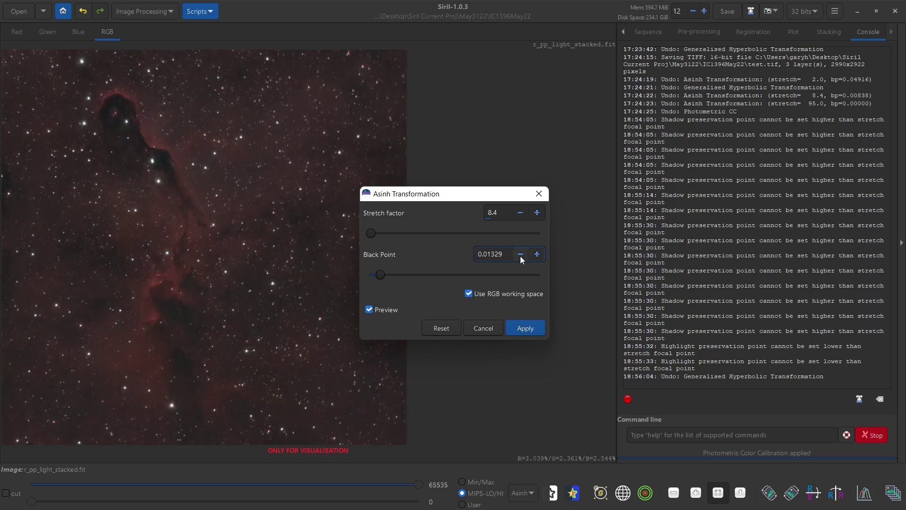
left_click(521, 255)
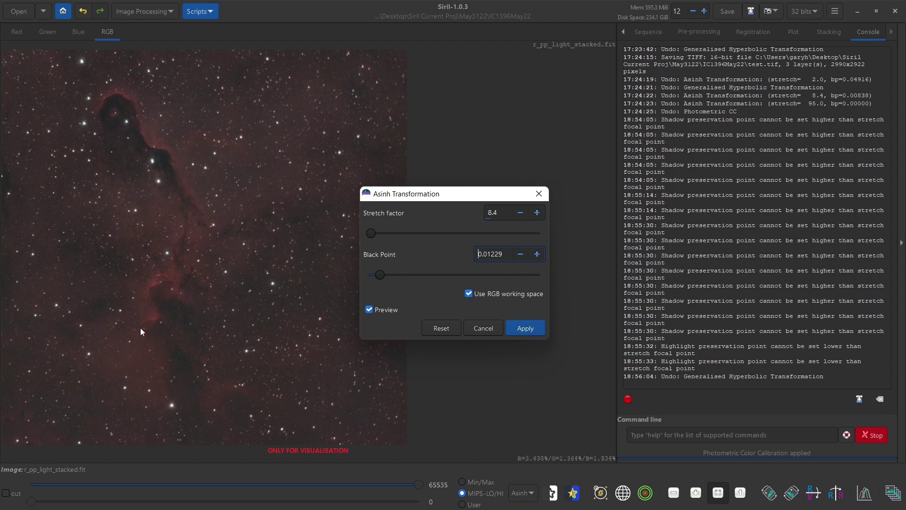
left_click(522, 326)
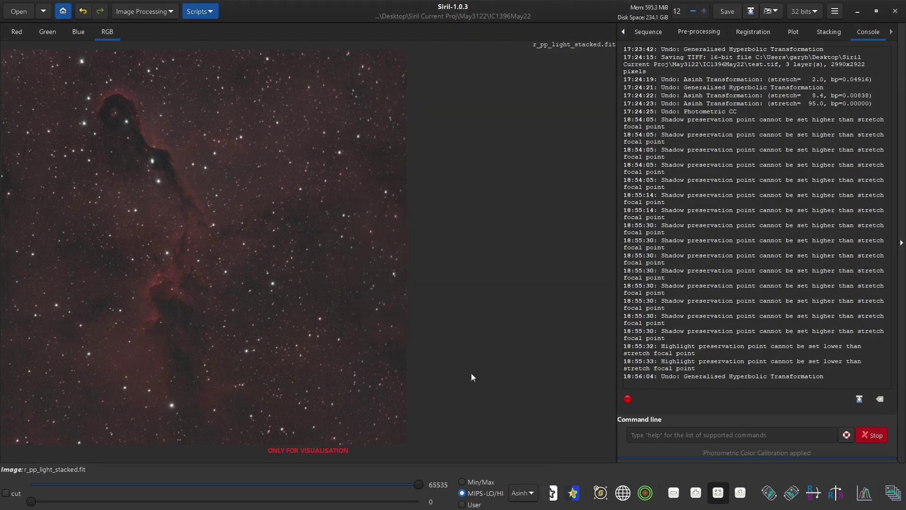
Switch the image display mode back to Linear
left_click(525, 493)
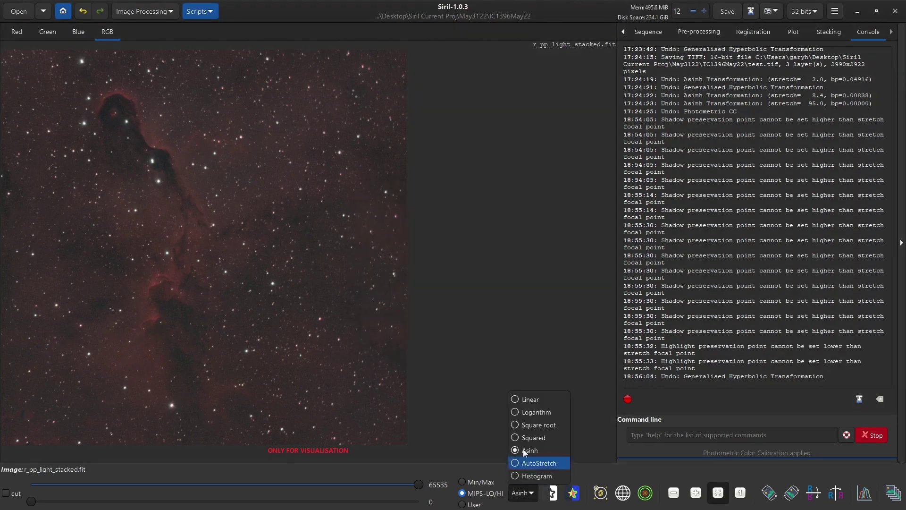
left_click(534, 402)
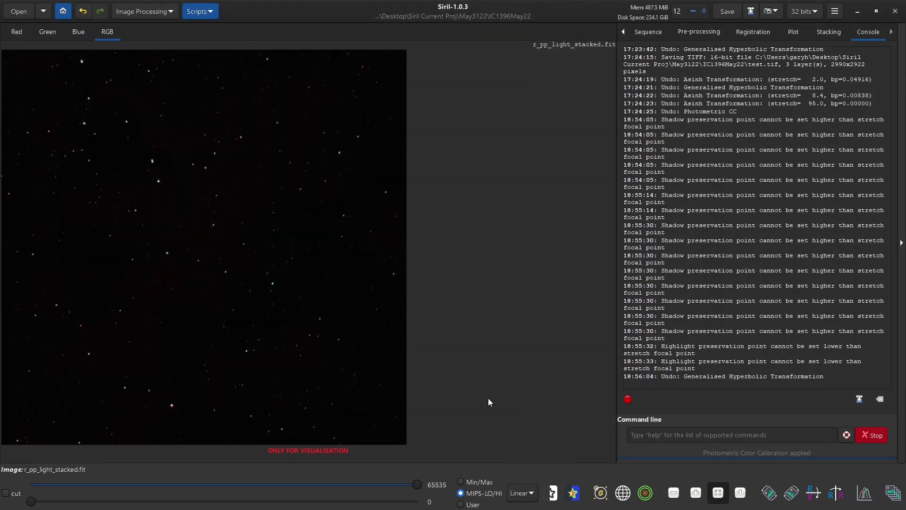
left_click(150, 13)
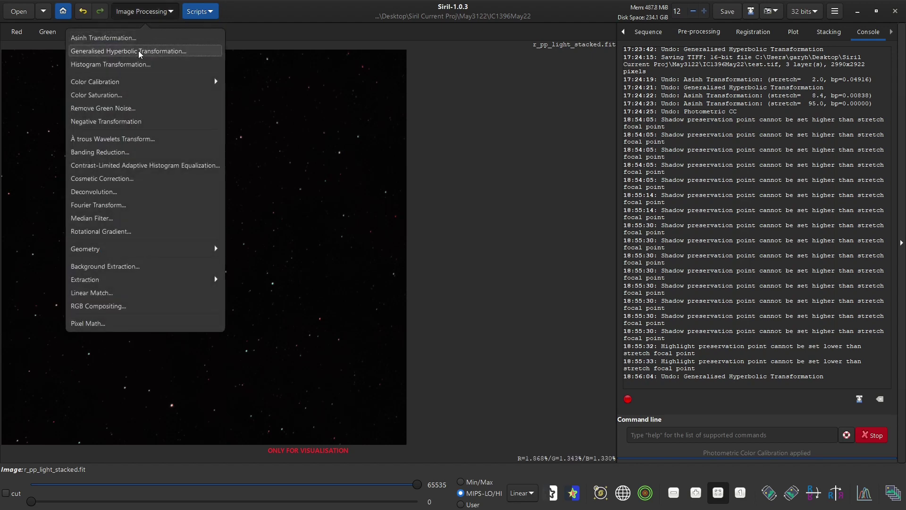
left_click(139, 50)
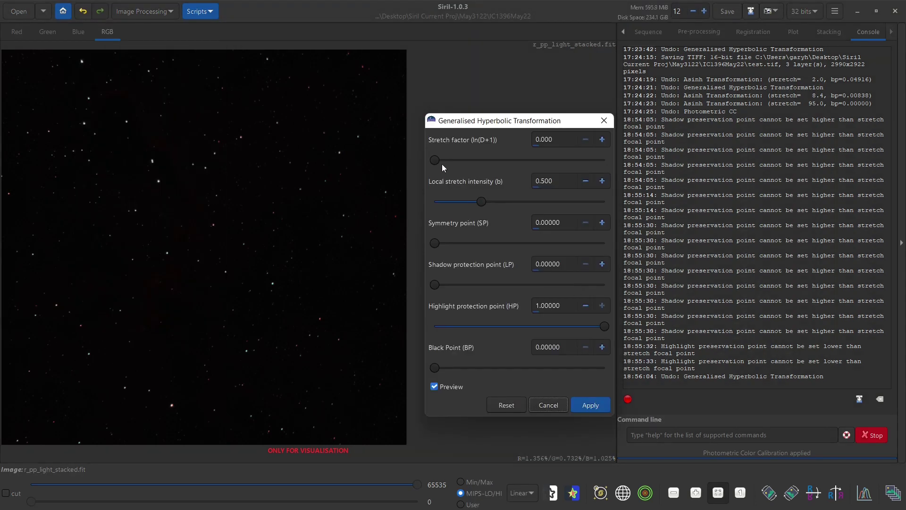
left_click(549, 406)
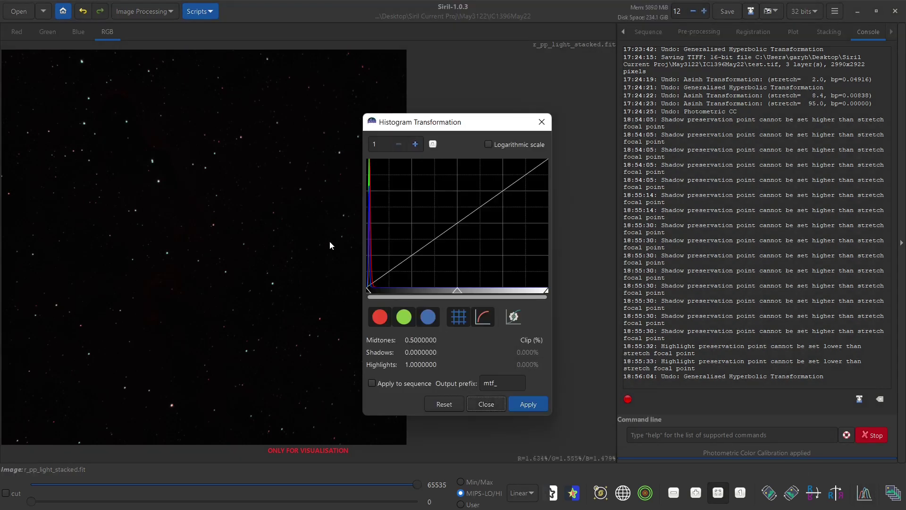
Examine the RGB peaks in the Histogram Transformation at zoom 15, and close it without applying changes
left_click(415, 144)
left_click(415, 145)
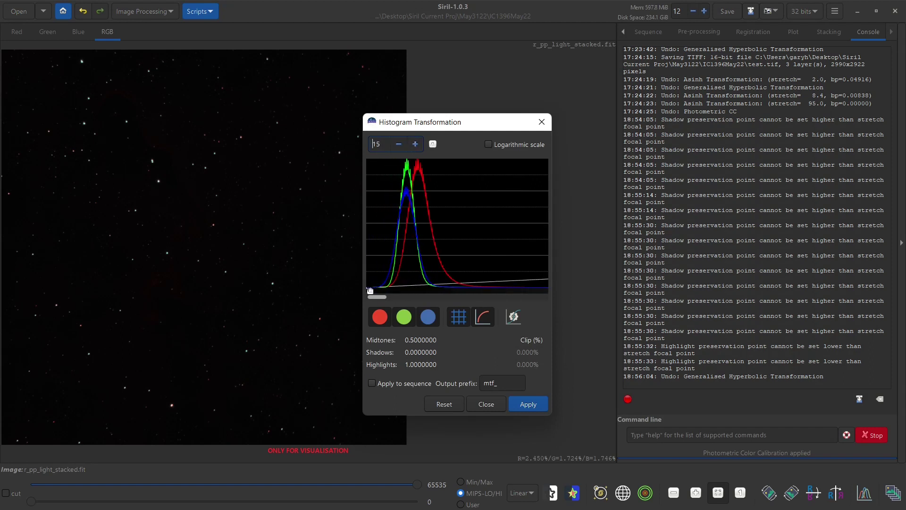
left_click(486, 404)
Switch the display to AutoStretch and run Photometric Color Calibration with the image's own metadata and the NOMAD catalogue
left_click(523, 493)
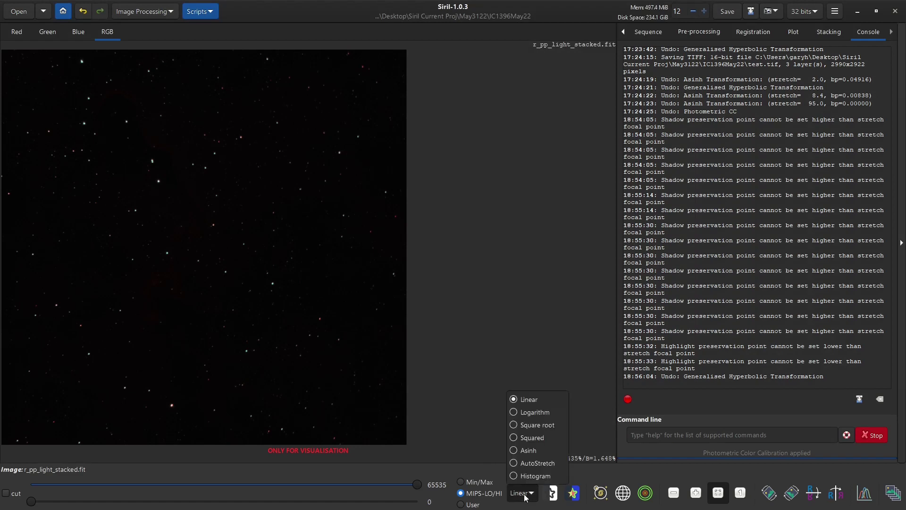
left_click(528, 465)
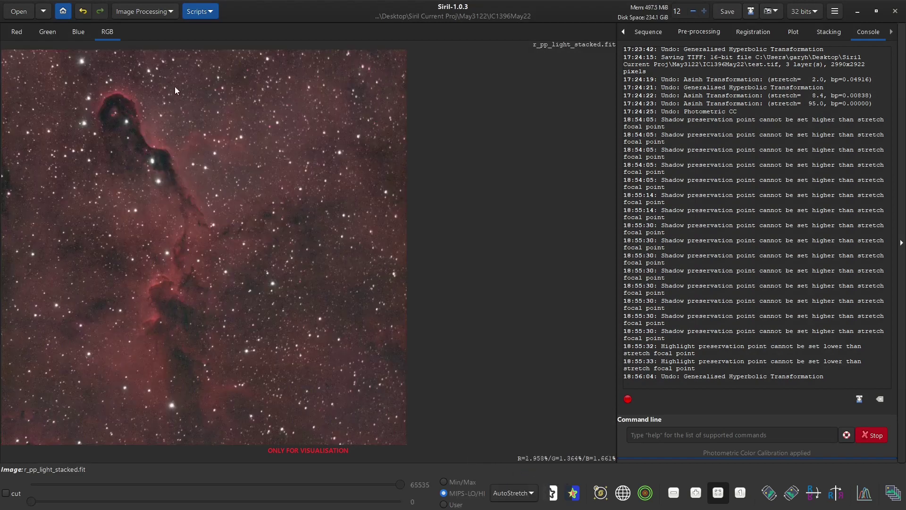
left_click(144, 11)
left_click(145, 77)
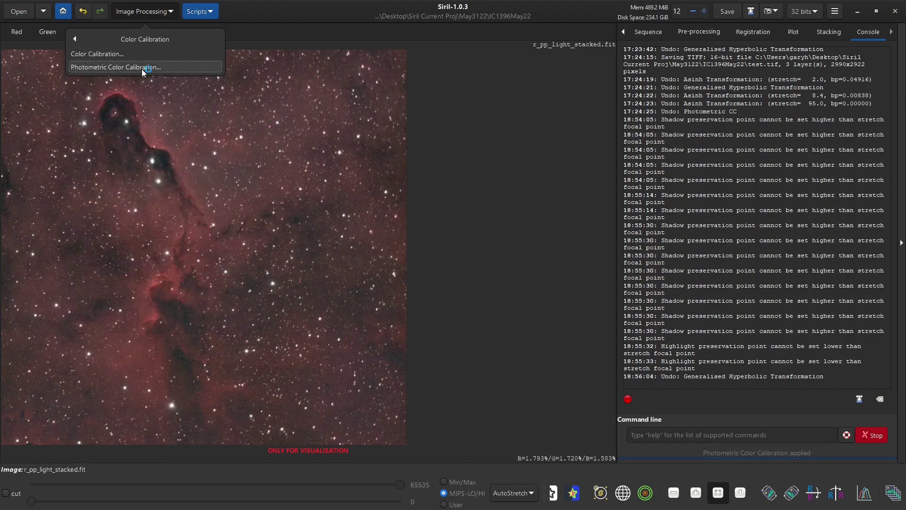
left_click(142, 68)
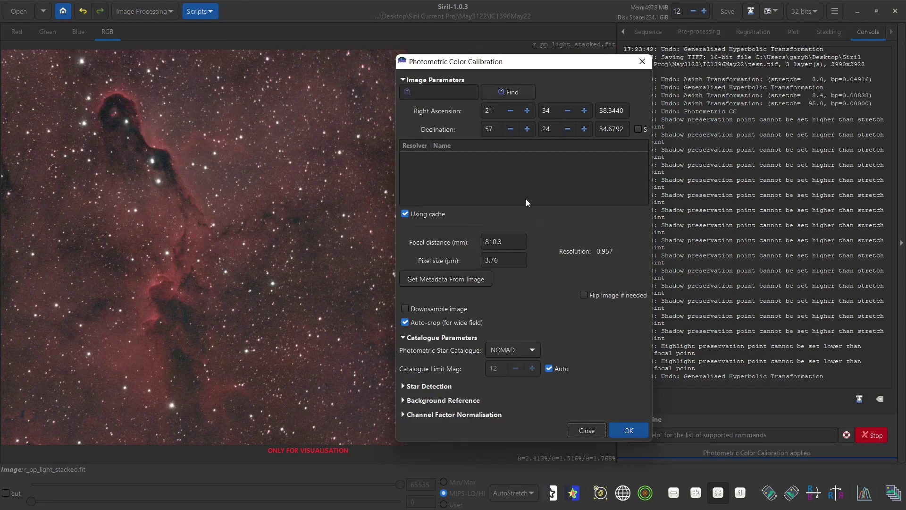
left_click(455, 277)
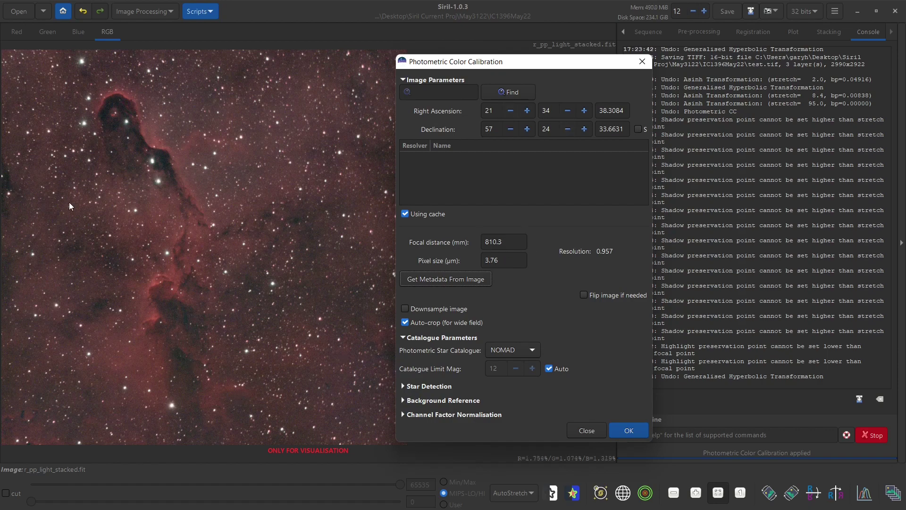
left_click(625, 432)
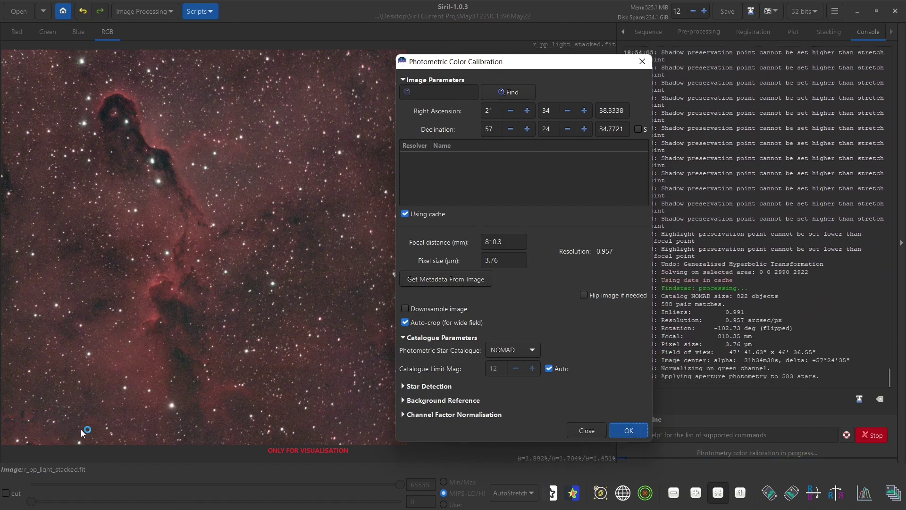
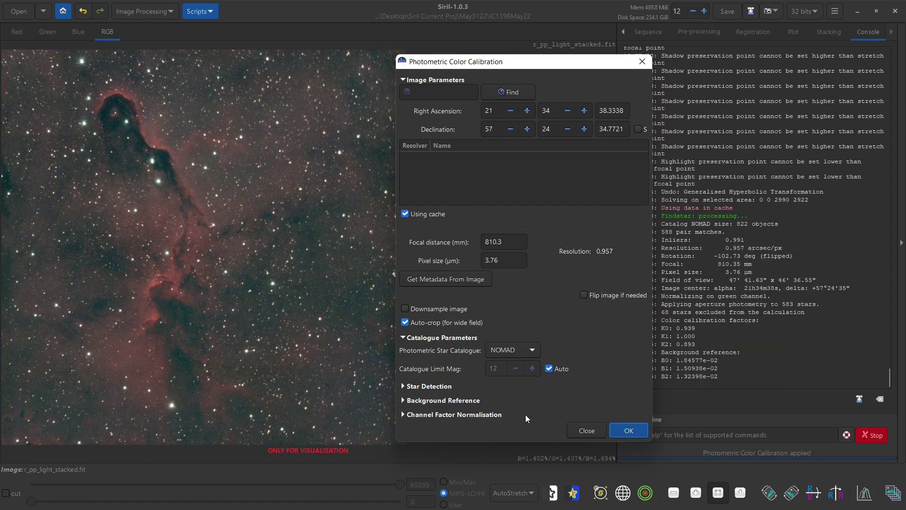
left_click(588, 432)
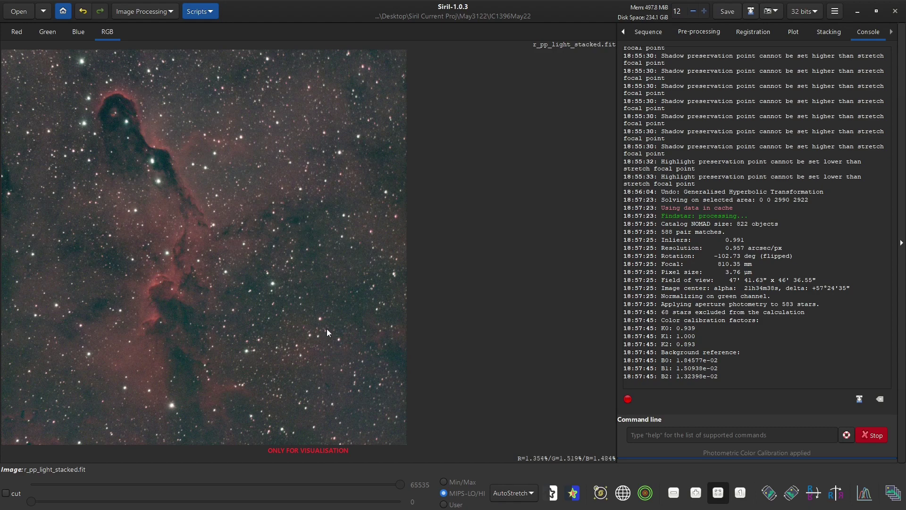
Return the display to Linear and test a shadows point of about 0.0102 in the Histogram Transformation, closing it without applying
left_click(518, 494)
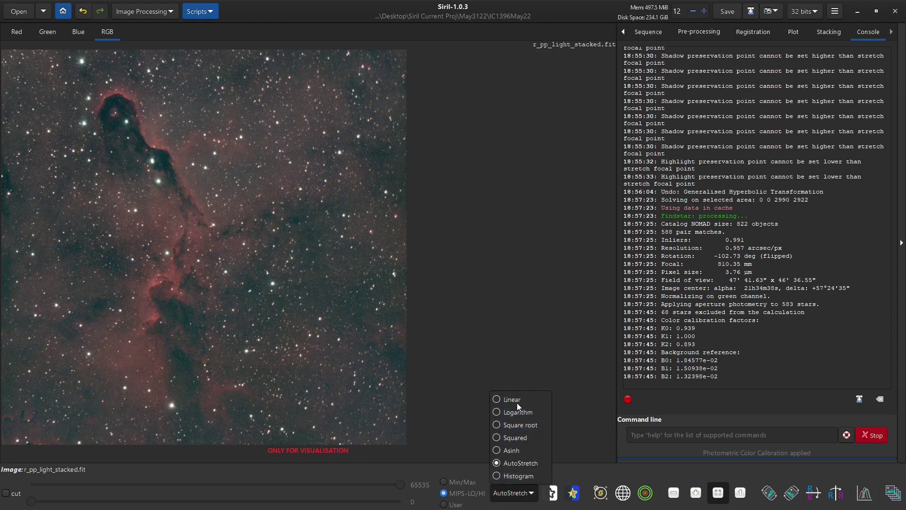
left_click(513, 400)
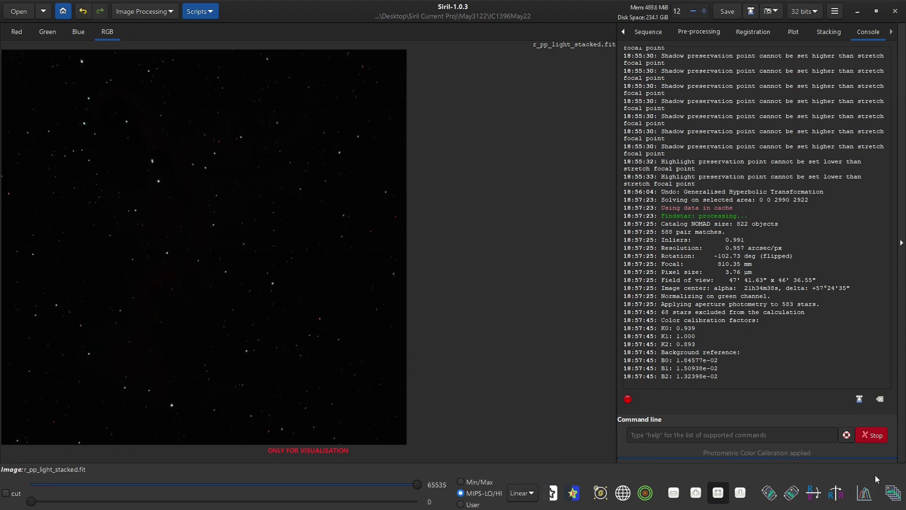
left_click(865, 493)
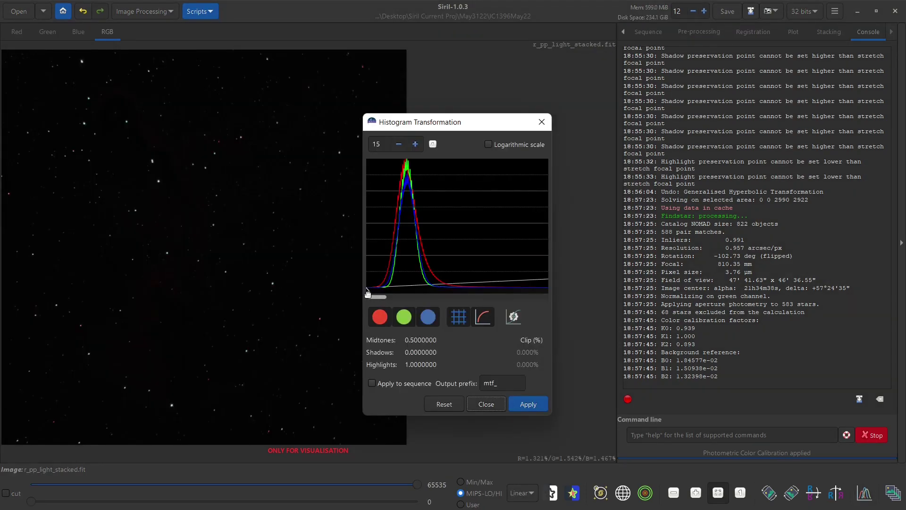
left_click_drag(368, 293, 394, 293)
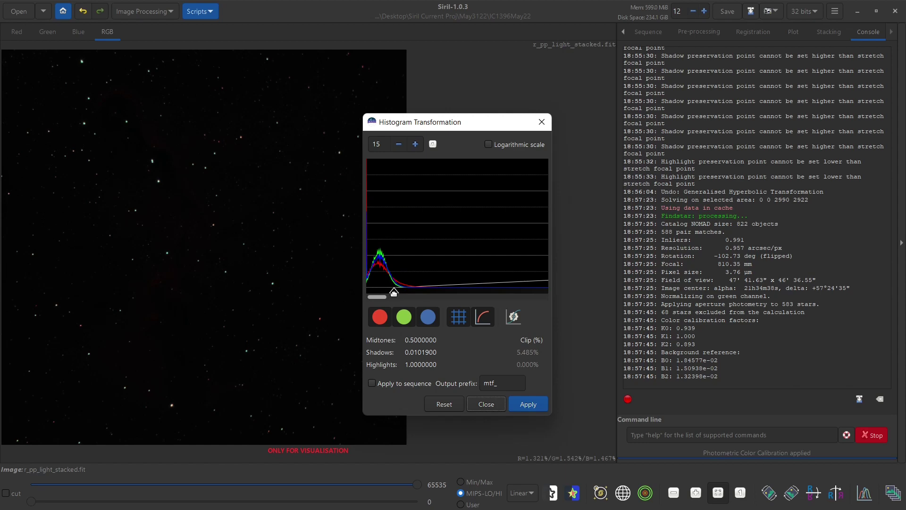
left_click(485, 407)
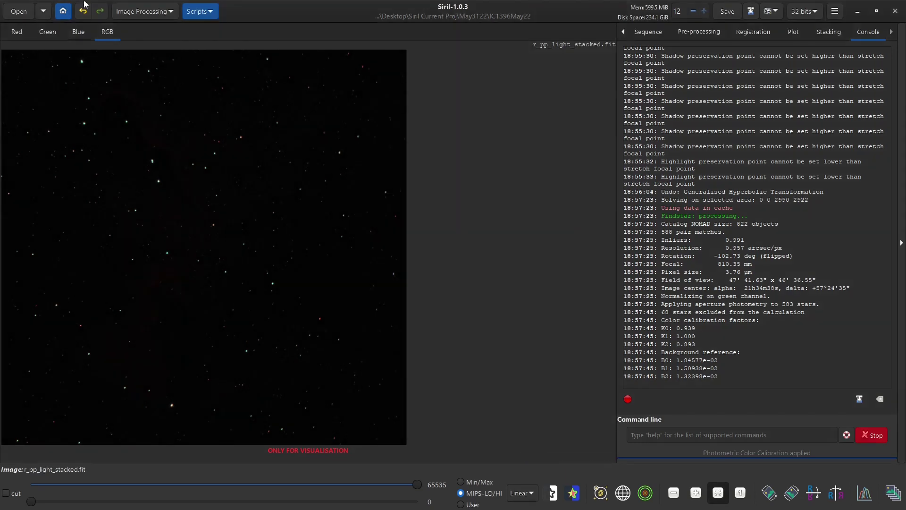
left_click(139, 12)
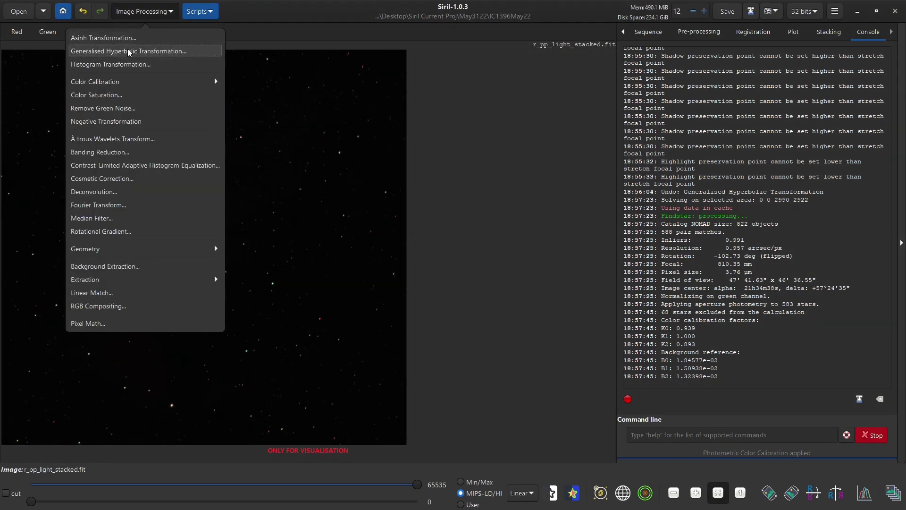
left_click(127, 52)
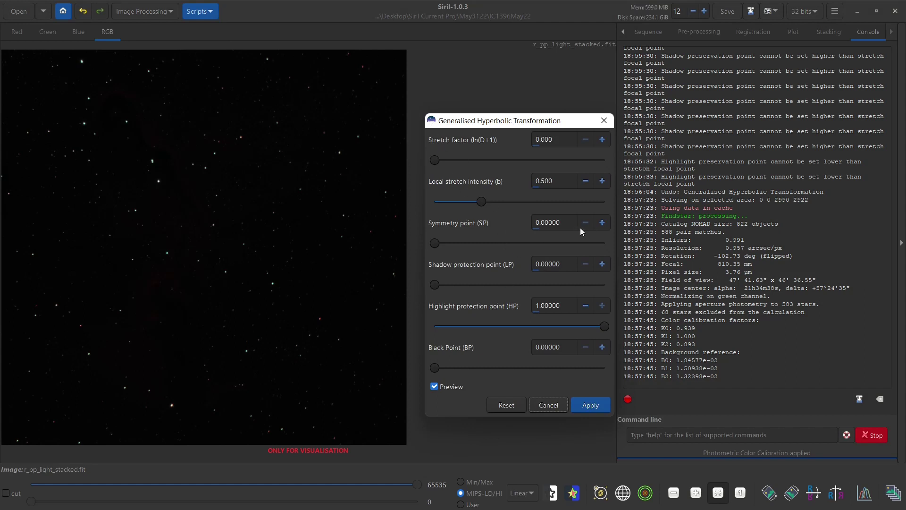
left_click_drag(564, 222, 482, 227)
type(".0")
left_click(546, 405)
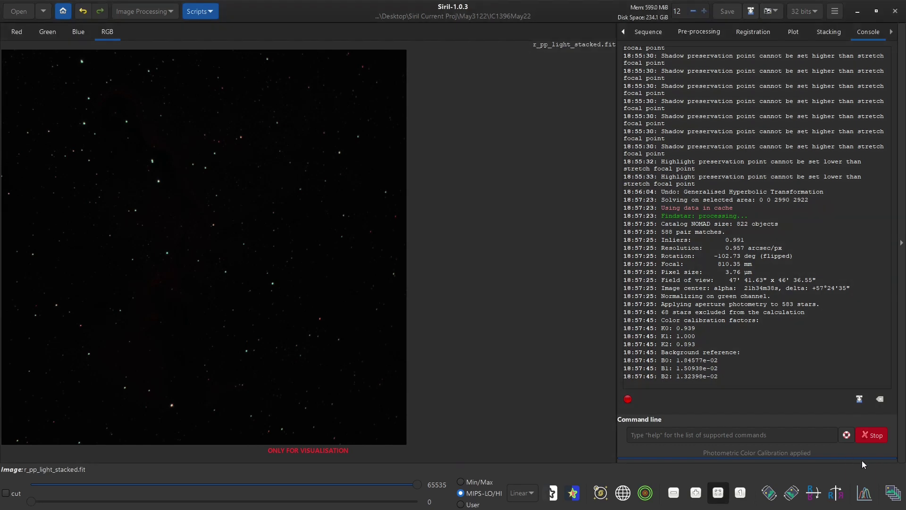
Probe the left foot of the histogram peak with a shadows point of about 0.0107, and close the Histogram Transformation without applying
left_click(864, 493)
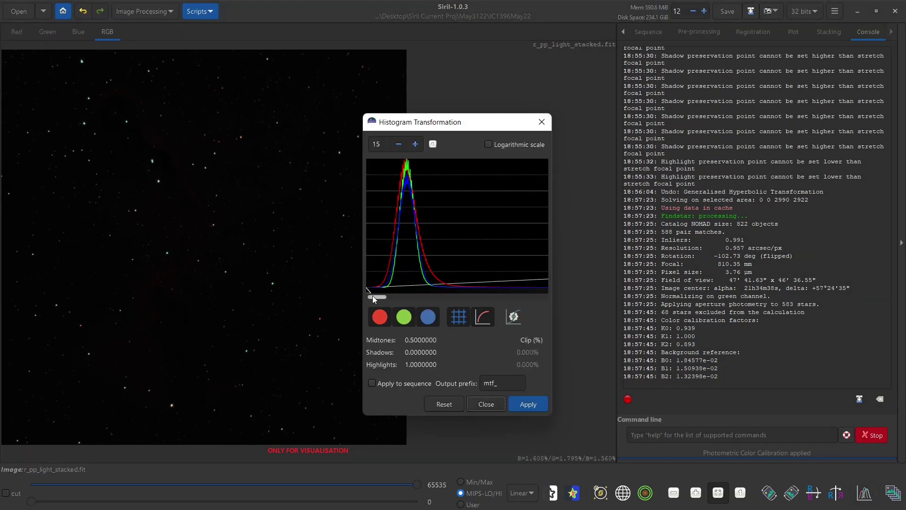
left_click_drag(367, 290, 395, 294)
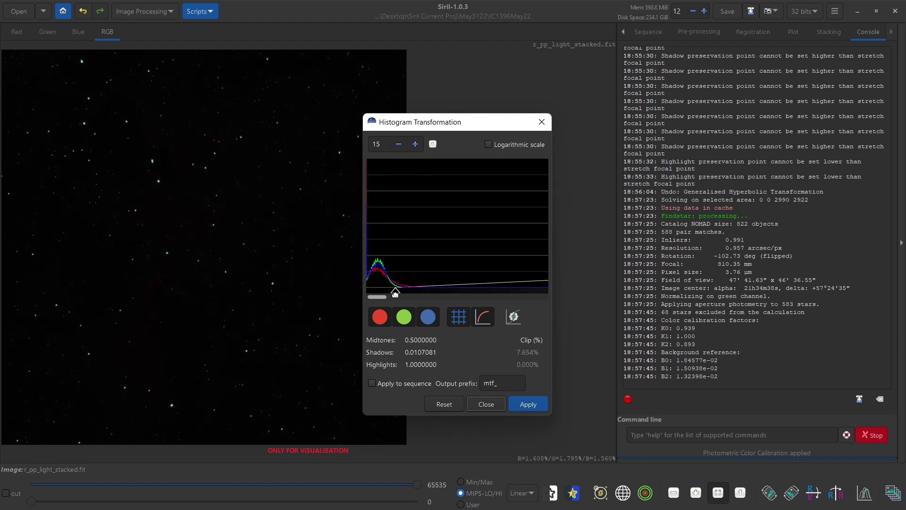
left_click(486, 404)
Set up a Generalised Hyperbolic Transformation with symmetry point 0.00700, stretch factor about 2.682 and local stretch intensity about 3.939
left_click(150, 13)
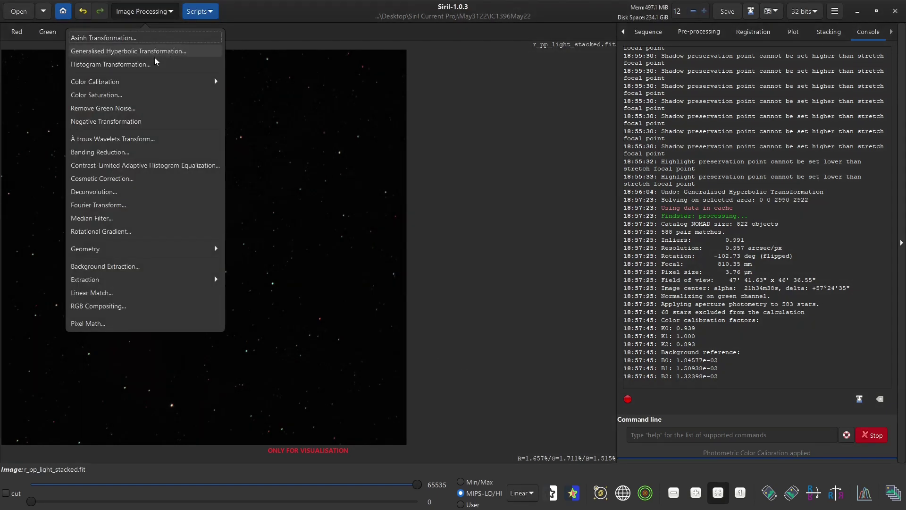
left_click(147, 52)
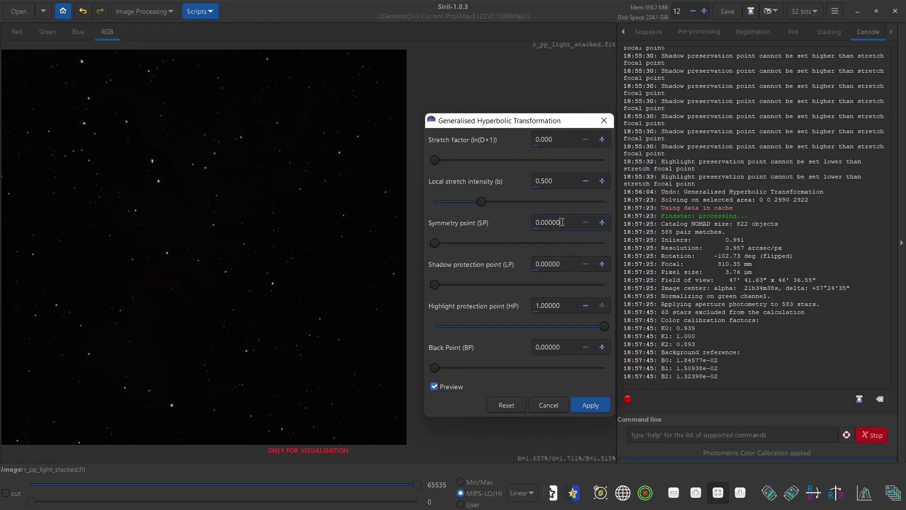
left_click_drag(565, 223, 535, 222)
type(".007")
left_click_drag(434, 160, 478, 157)
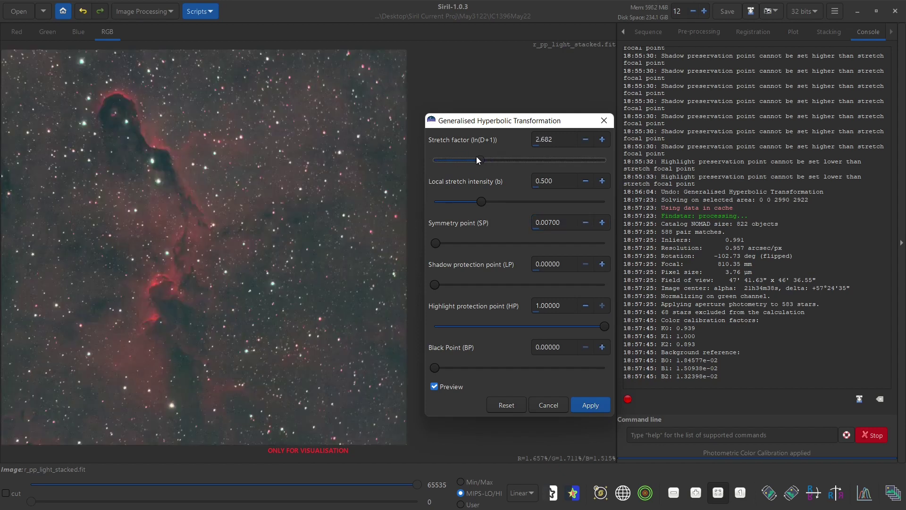
left_click_drag(481, 200, 511, 197)
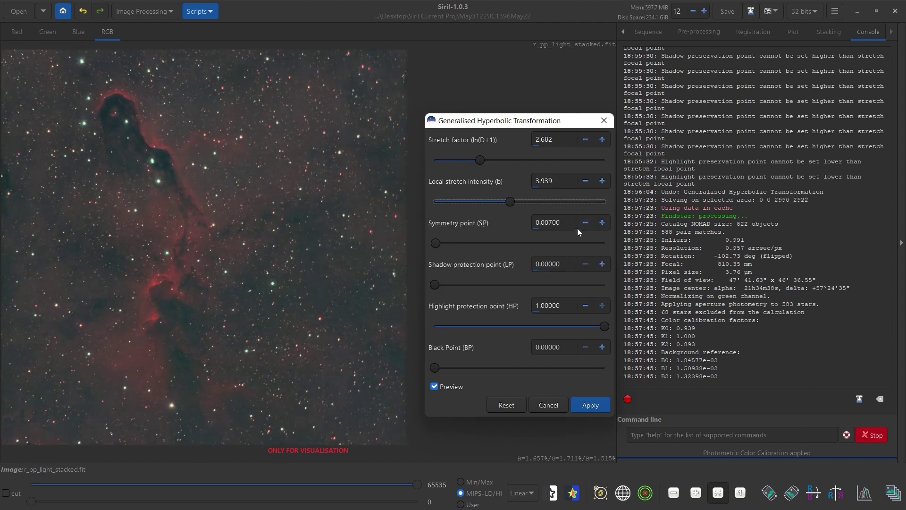
Try a symmetry point of 0.00500 for the stretch, and set it to 0.01000 instead
left_click(585, 224)
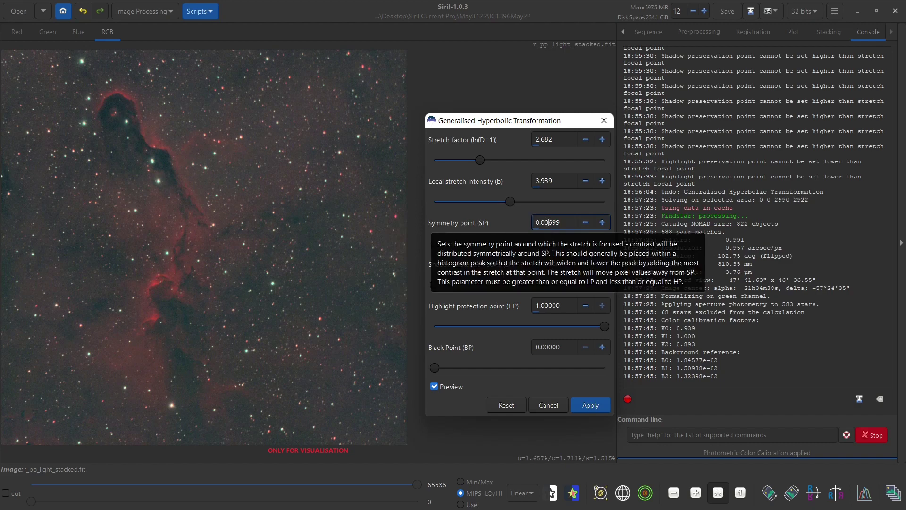
left_click_drag(549, 223, 593, 222)
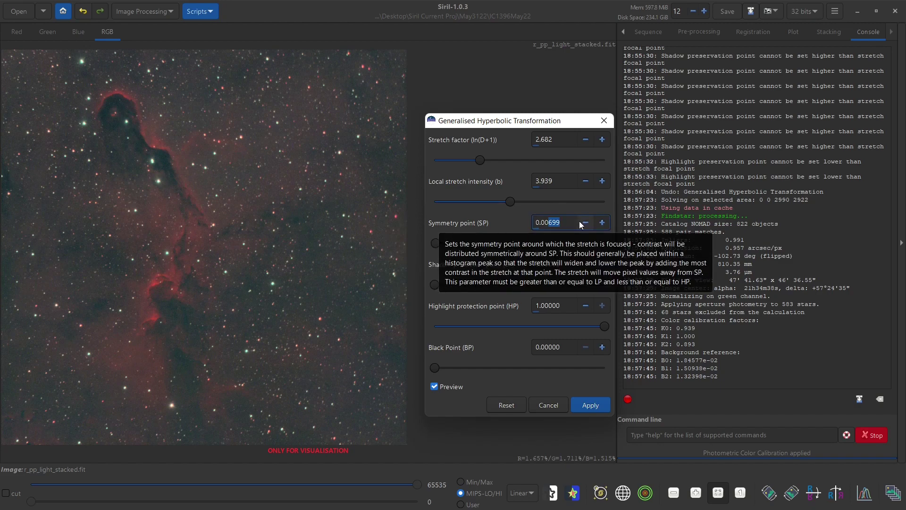
type("500")
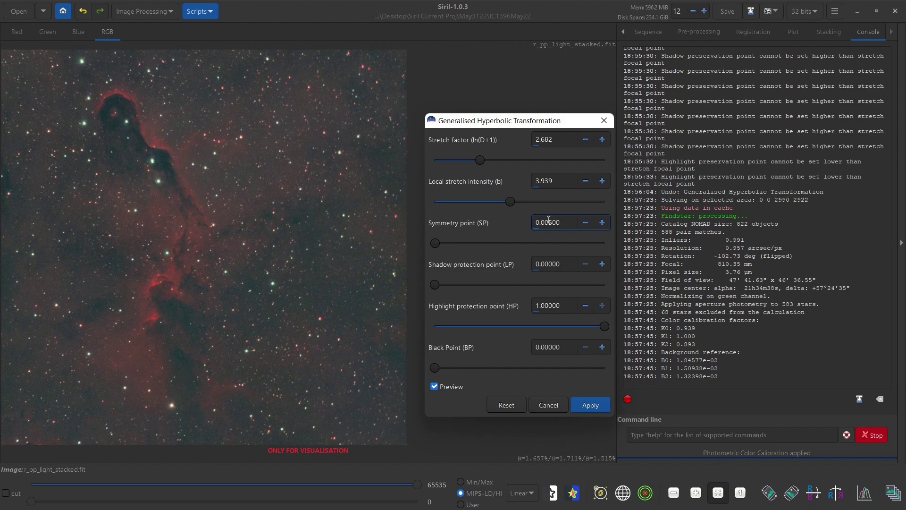
left_click_drag(546, 222, 569, 223)
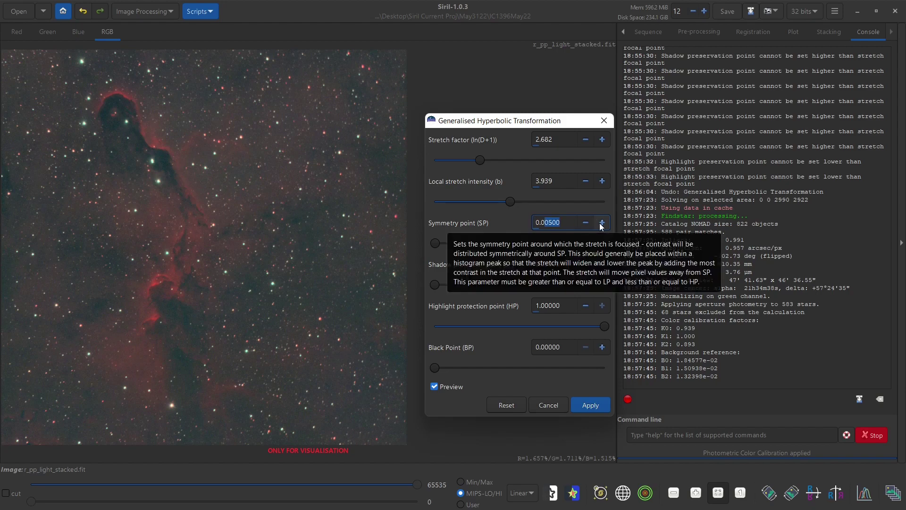
type("1000")
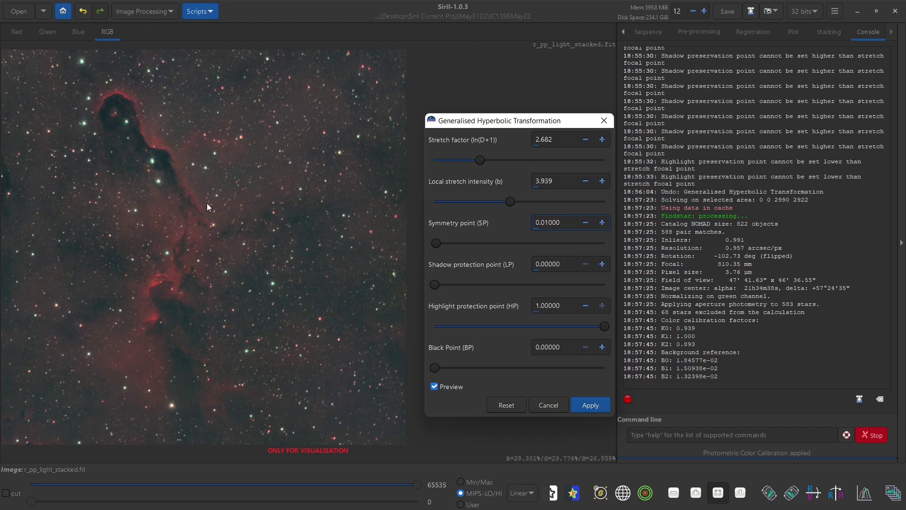
Keep the shadow protection point at 0.00000, lower the highlight protection point to about 0.76536, and apply the Generalised Hyperbolic Transformation
left_click(432, 285)
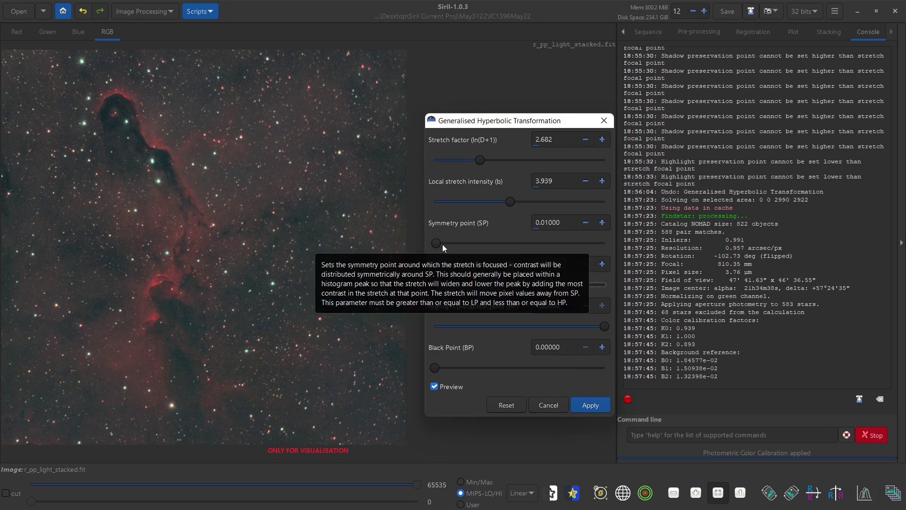
left_click_drag(432, 282, 403, 290)
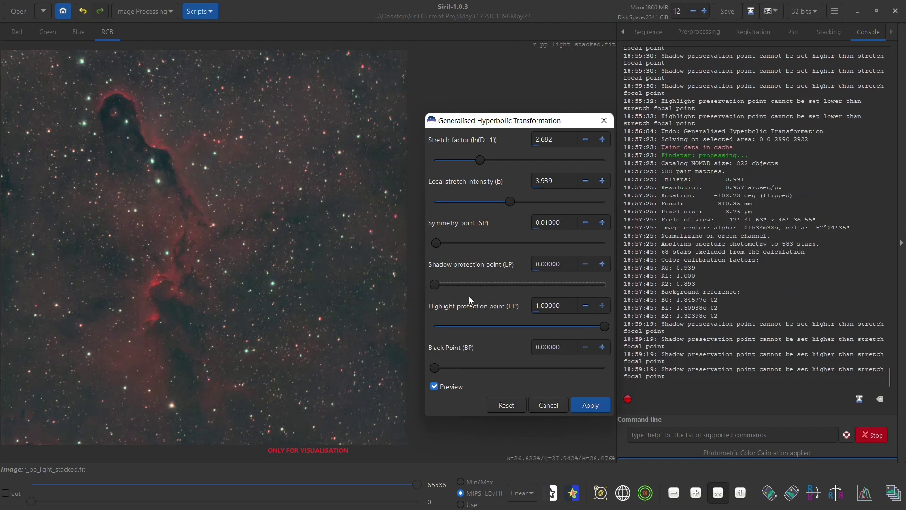
left_click_drag(604, 326, 565, 325)
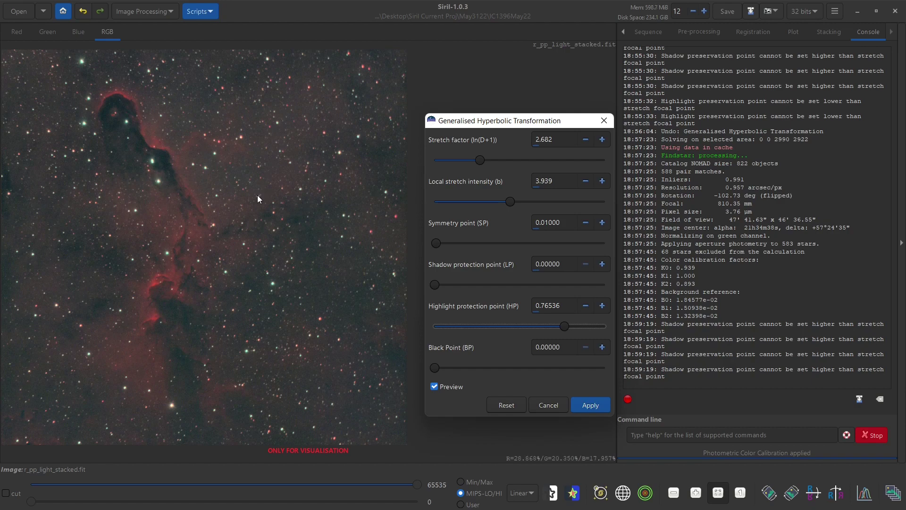
left_click(603, 404)
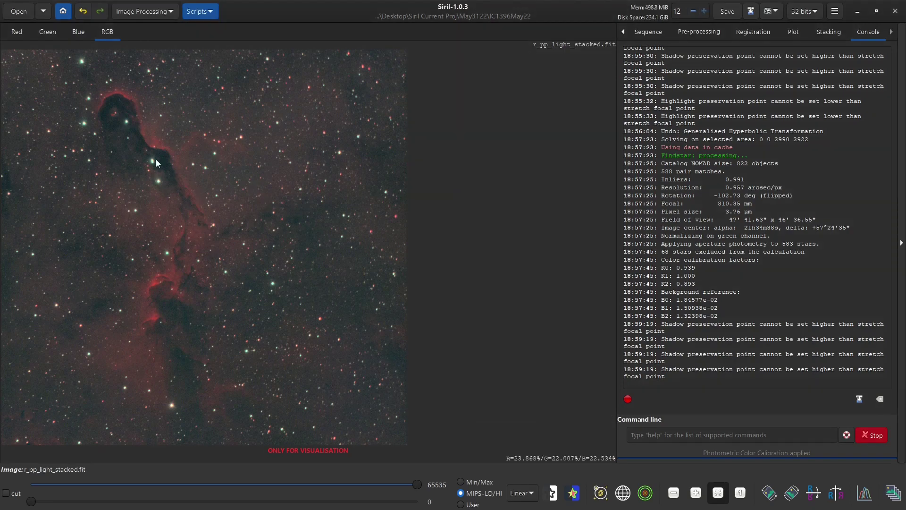
Inspect the stretched histogram at zoom 1 with a trial shadows point of about 0.1813, and close it without applying
left_click(865, 493)
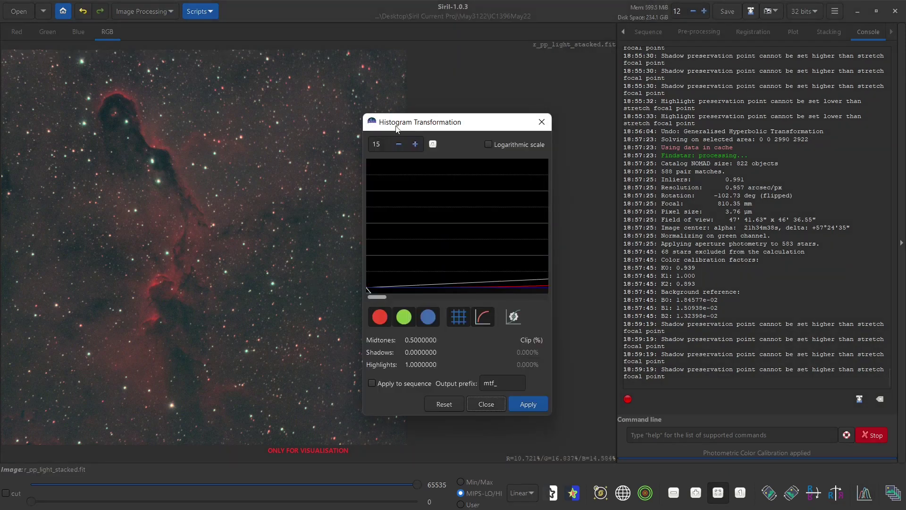
left_click(432, 145)
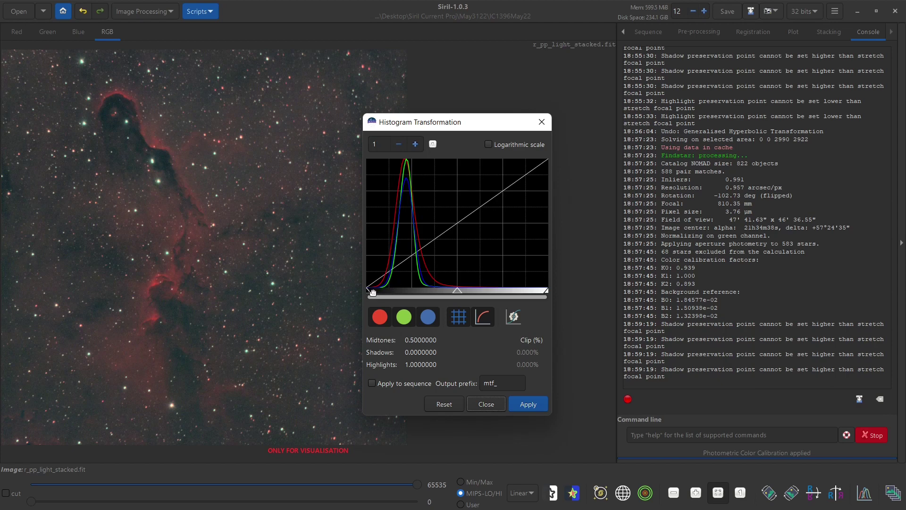
left_click_drag(370, 290, 399, 294)
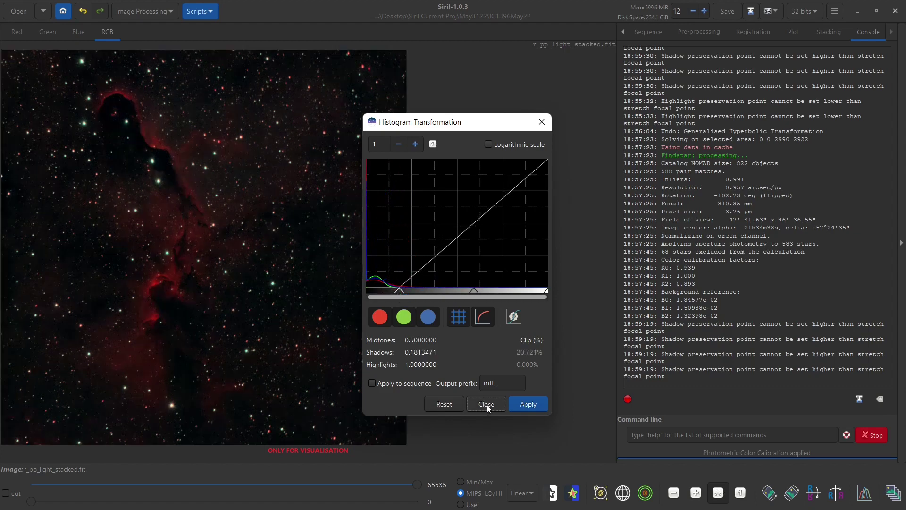
left_click(487, 404)
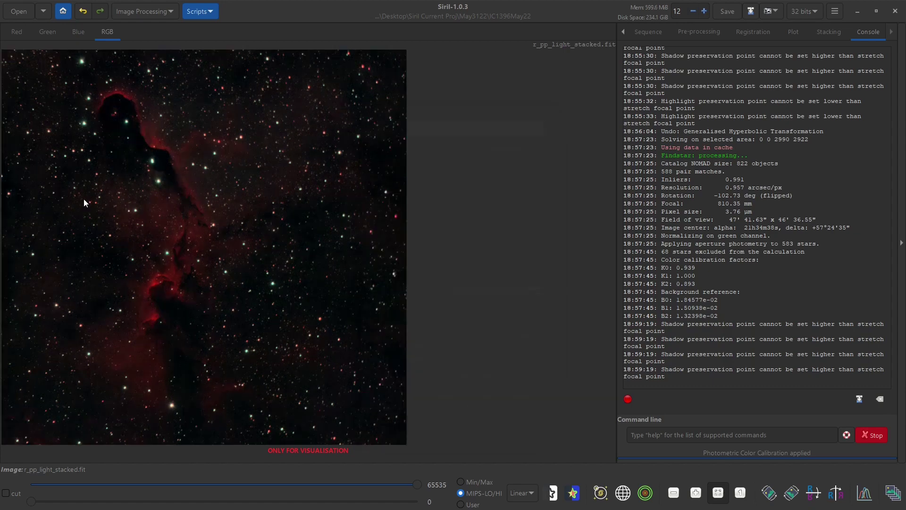
Inspect the image's histogram with a trial shadows point of about 0.1580, and close it without applying
left_click(865, 493)
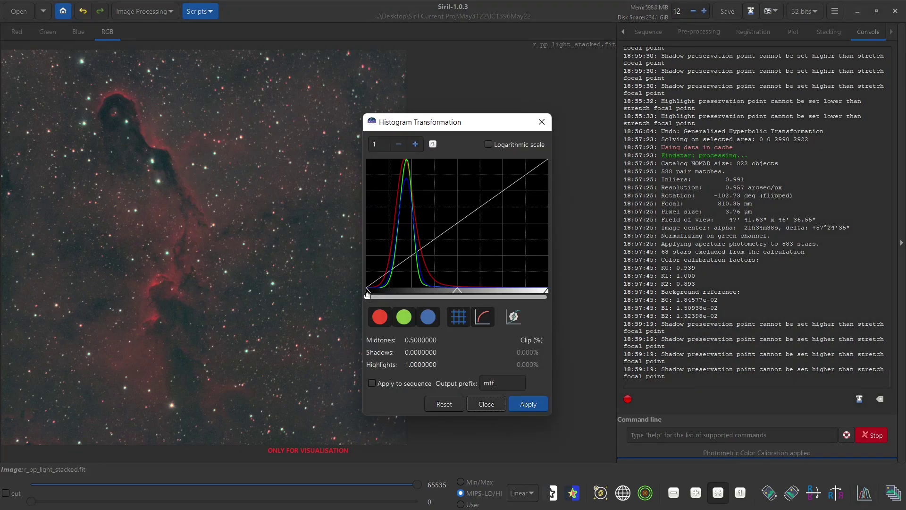
left_click_drag(369, 290, 395, 298)
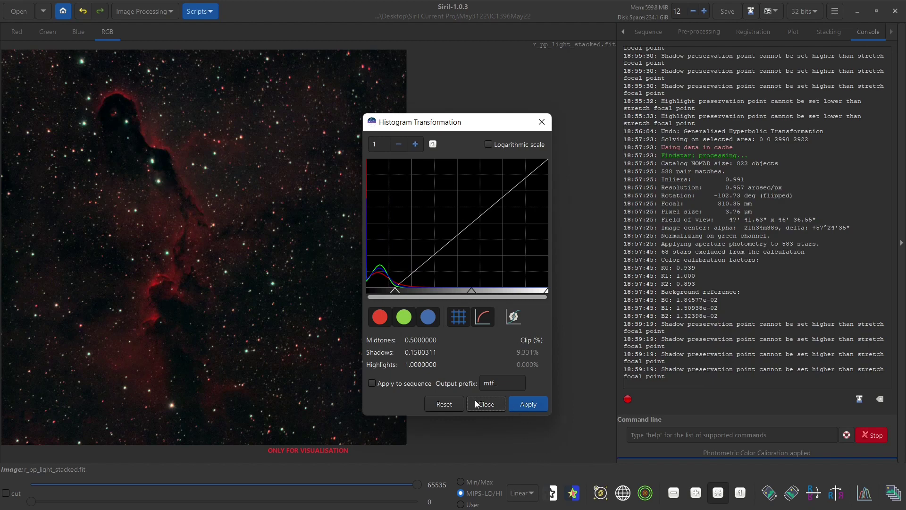
left_click(486, 404)
Set up another Generalised Hyperbolic Transformation with symmetry point 0.15000, stretch factor about 0.363 and local stretch intensity about 3.212
left_click(135, 13)
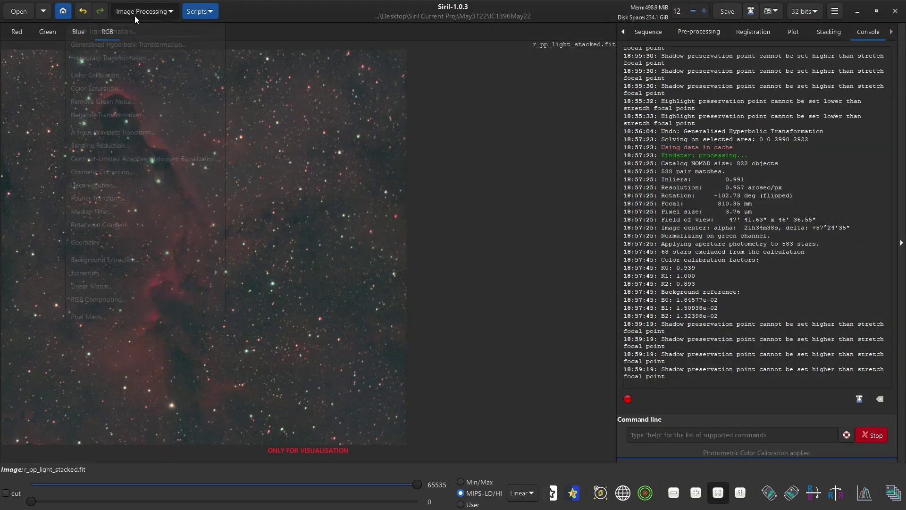
left_click(127, 51)
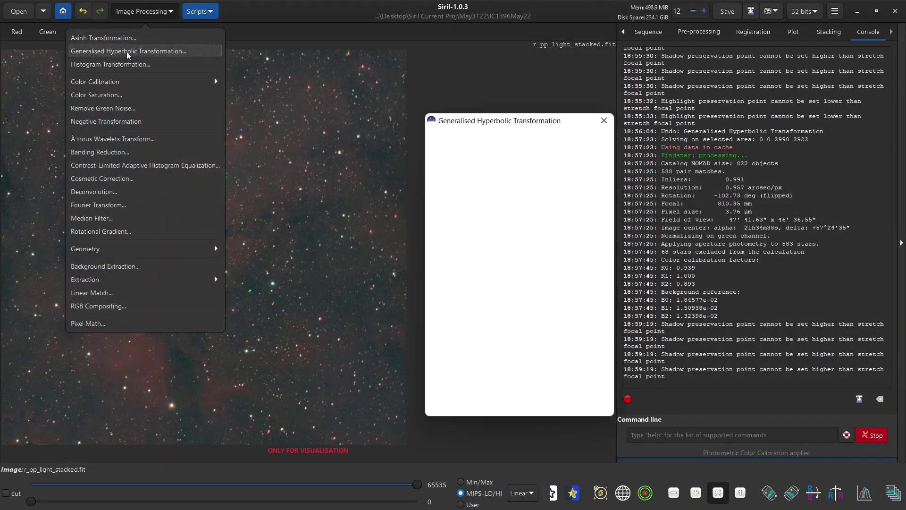
left_click(571, 222)
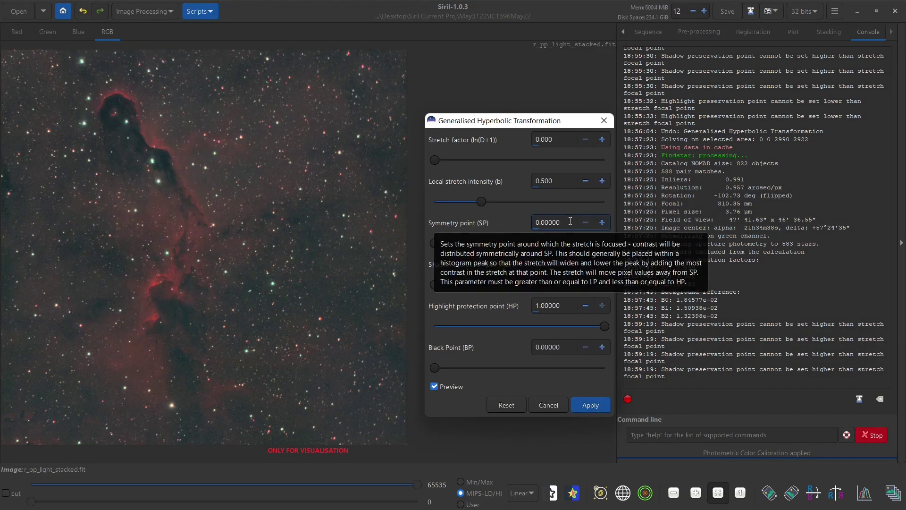
key("BackSpace")
key("BackSpace")
key("BackSpace")
key("BackSpace")
key("BackSpace")
type("15")
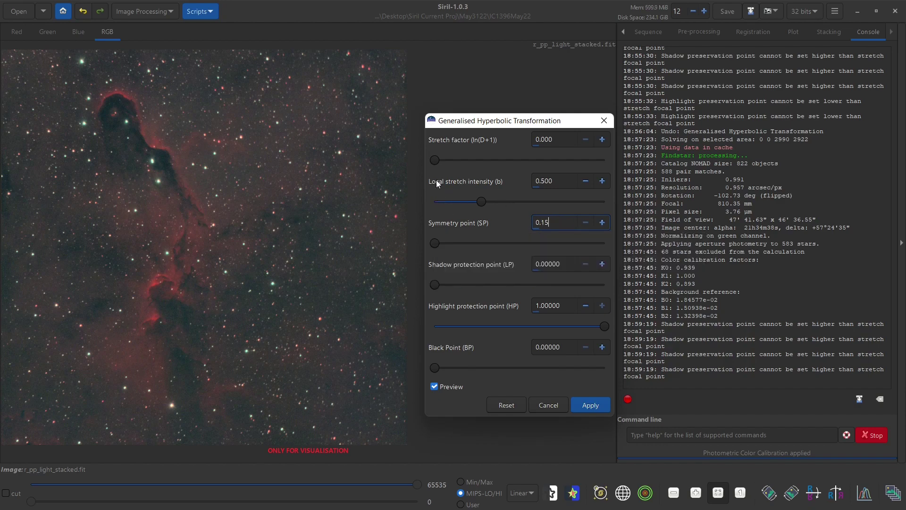
left_click_drag(431, 160, 441, 159)
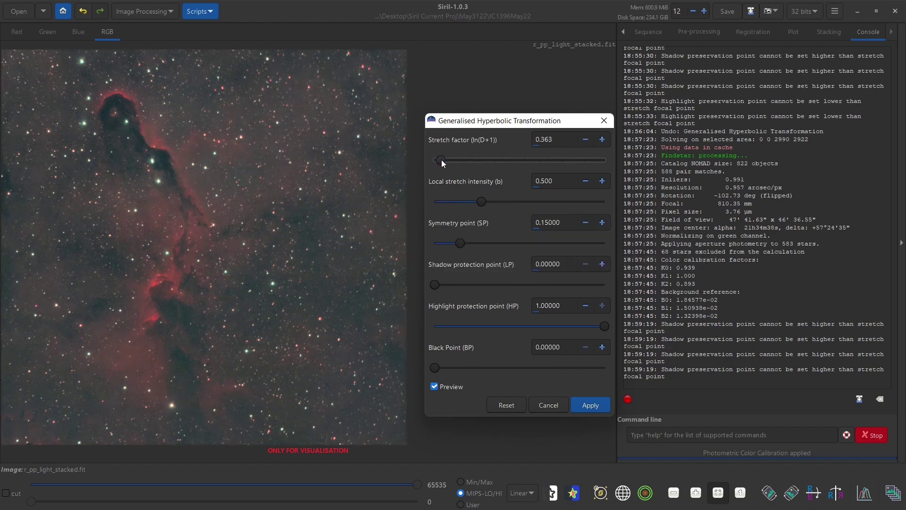
left_click_drag(483, 199, 506, 199)
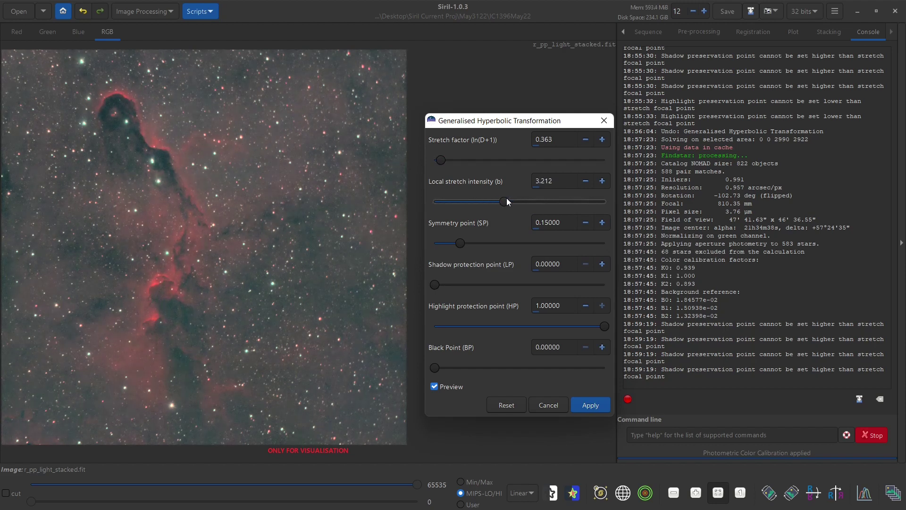
Try a symmetry point of about 0.21229, local stretch intensity of about 3.883 and stretch factor of about 0.503
left_click_drag(461, 243, 474, 242)
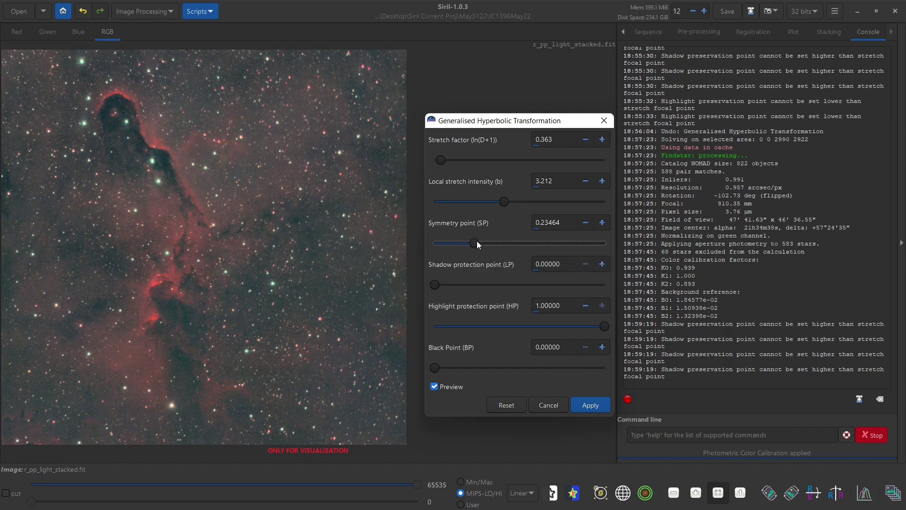
mouse_move(471, 242)
left_mouse_down()
mouse_move(460, 242)
mouse_move(466, 247)
left_mouse_up()
mouse_move(504, 202)
left_mouse_down()
mouse_move(528, 208)
mouse_move(506, 206)
mouse_move(514, 200)
left_mouse_up()
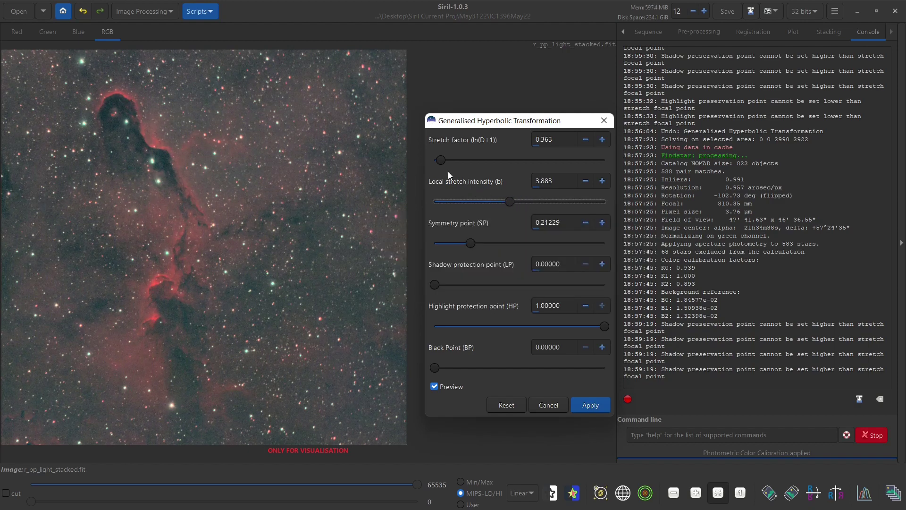
left_click_drag(441, 160, 444, 158)
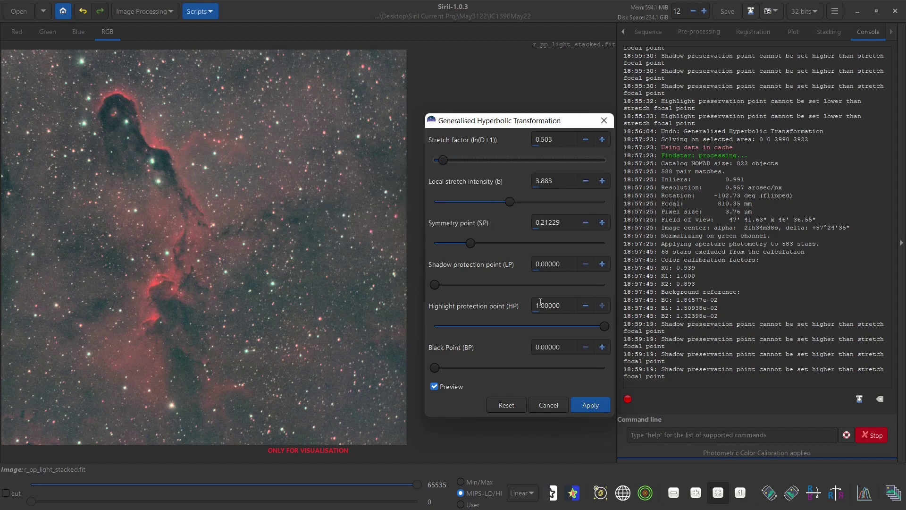
Keep the shadow protection point at 0.00000, with the symmetry point at about 0.19553 and the highlight protection point at about 0.82123
left_click_drag(595, 327, 565, 323)
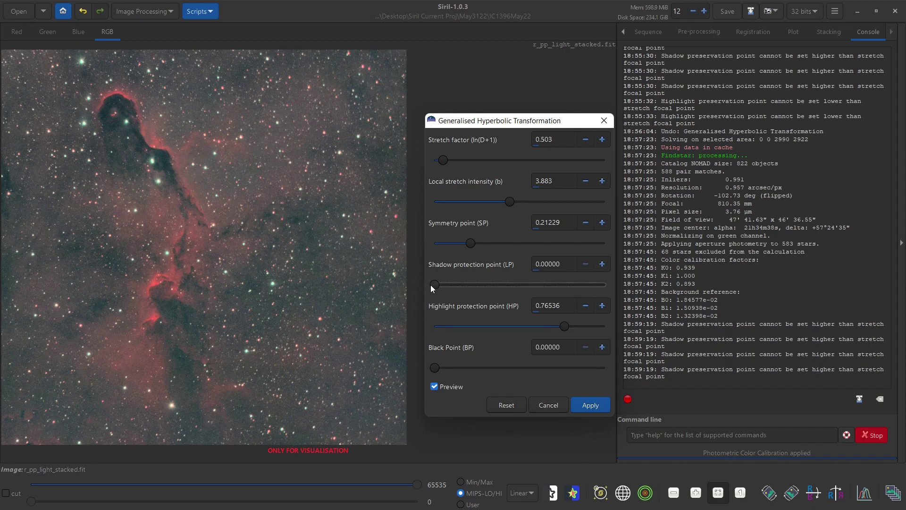
left_click_drag(431, 285, 387, 287)
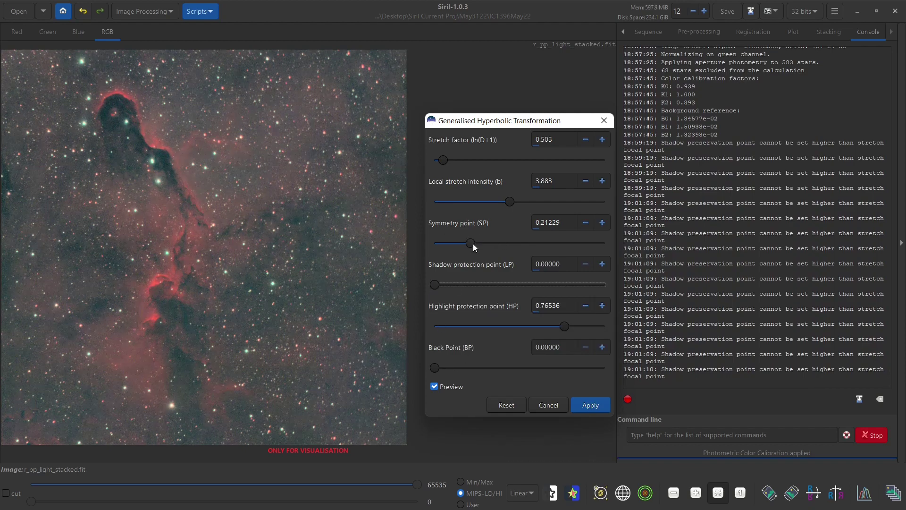
left_click_drag(473, 244, 472, 244)
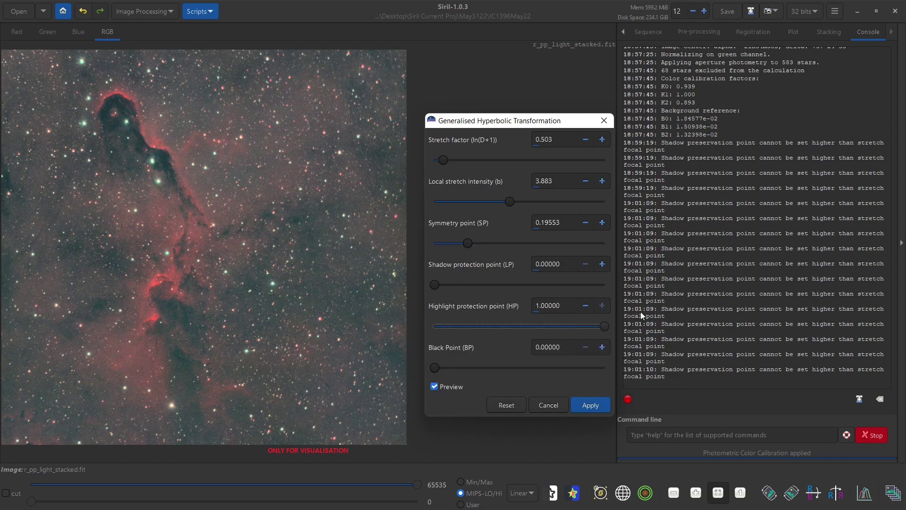
left_click_drag(564, 326, 584, 329)
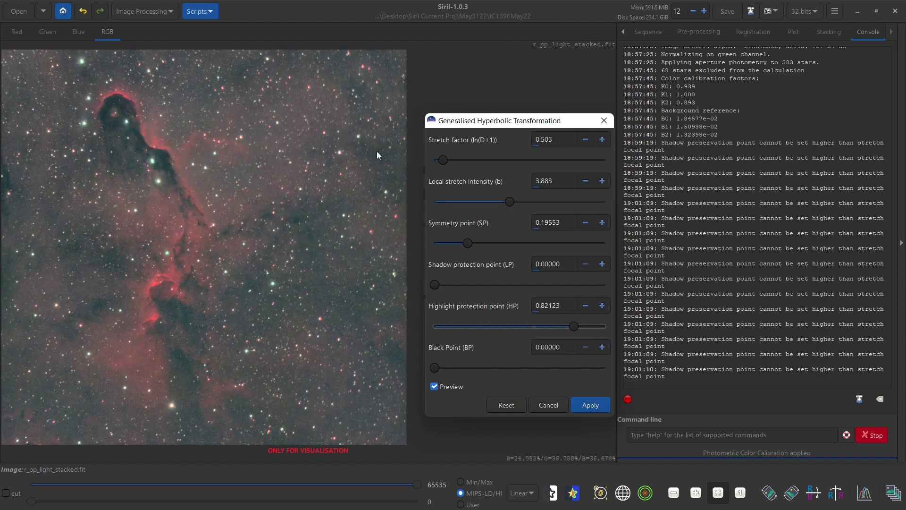
Adjust the stretch factor to about 0.419, local stretch intensity to about 5.335 and symmetry point to about 0.23184
mouse_move(444, 160)
left_mouse_down()
mouse_move(452, 160)
mouse_move(444, 157)
left_mouse_up()
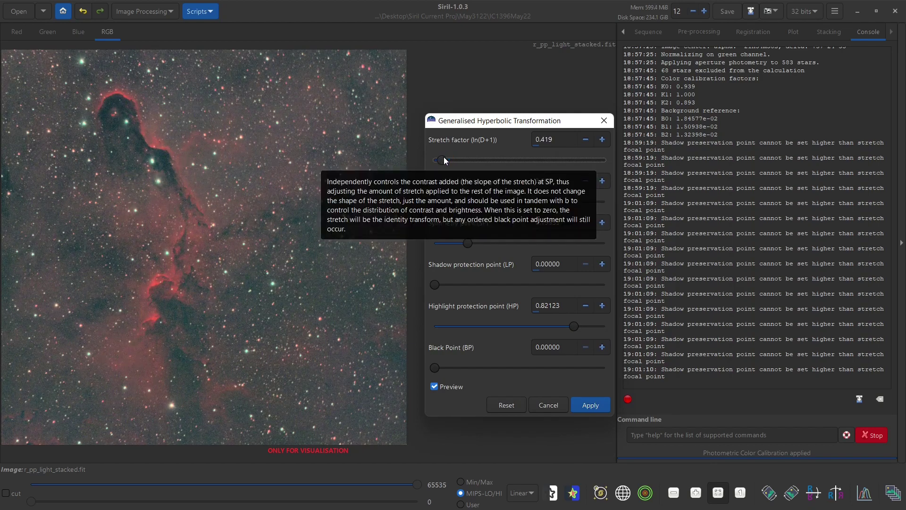
left_click_drag(510, 203, 511, 202)
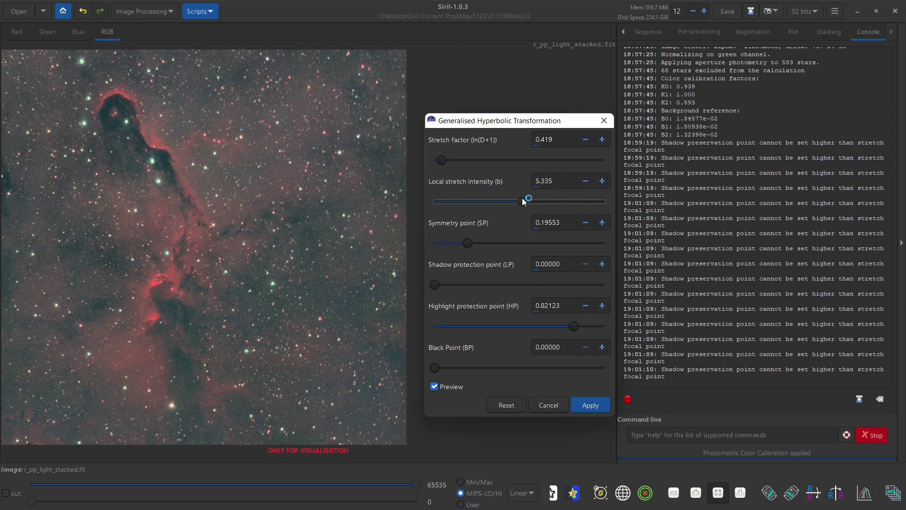
left_click_drag(470, 242, 477, 242)
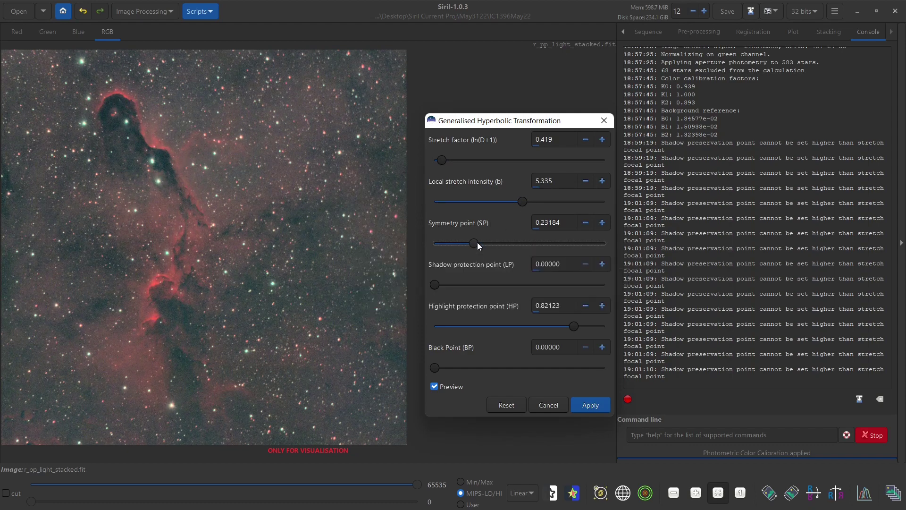
Compare the image with the stretch preview off and on, and apply the transformation, keeping the display mode on Linear
left_click(434, 386)
left_click(434, 387)
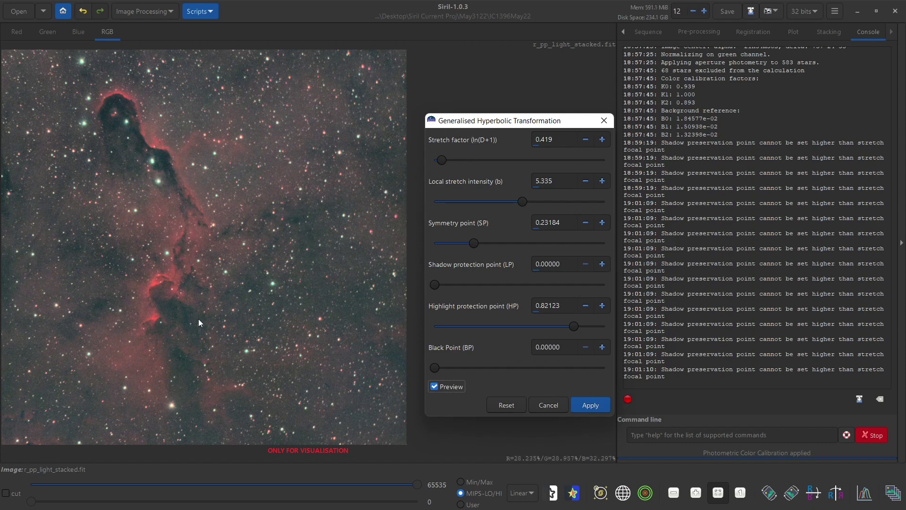
left_click(588, 406)
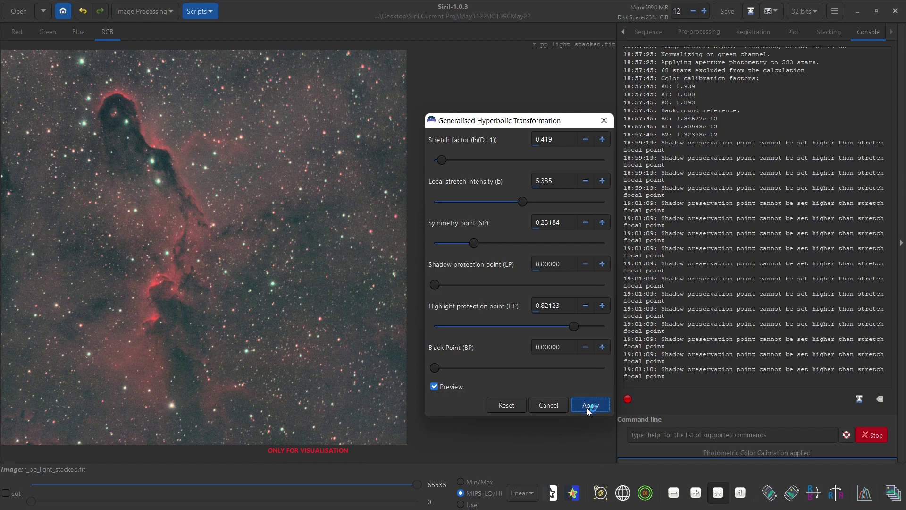
left_click(526, 495)
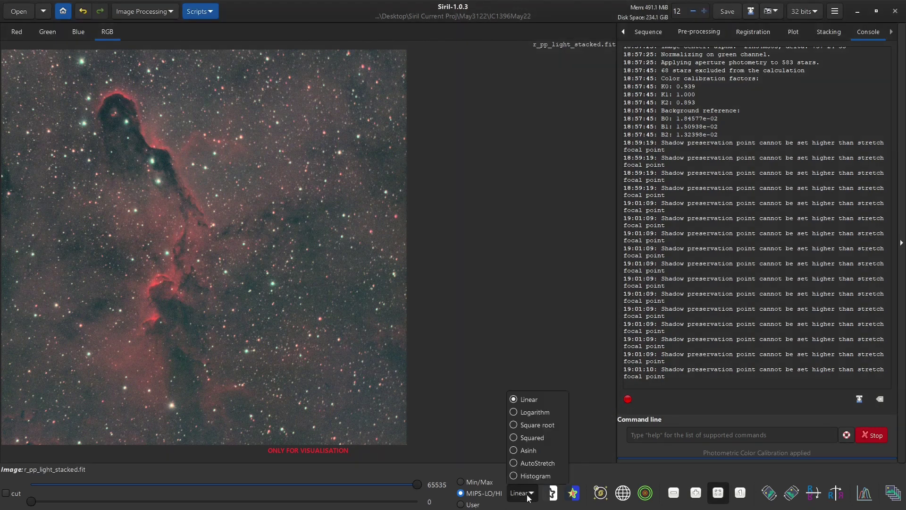
left_click(528, 399)
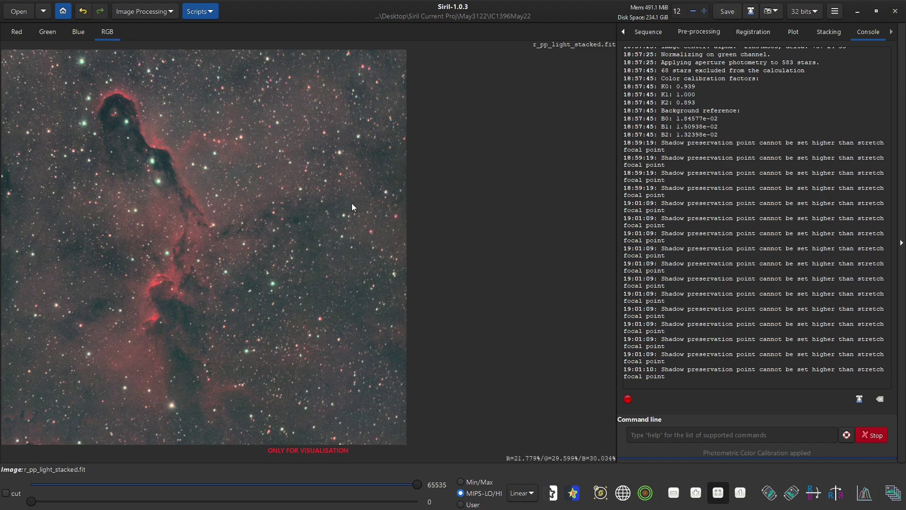
Save the stretched image over test.tif as a 16-bit unsigned integer TIFF without compression
left_click(749, 15)
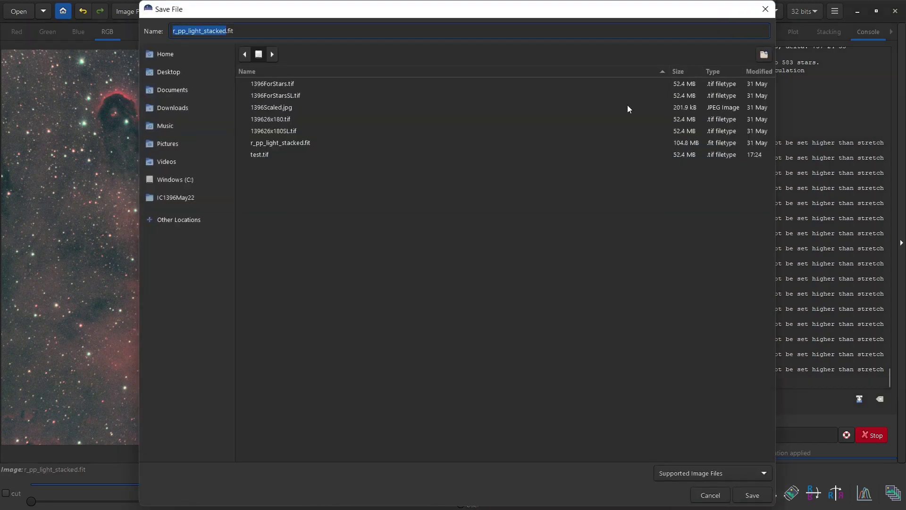
double_click(260, 155)
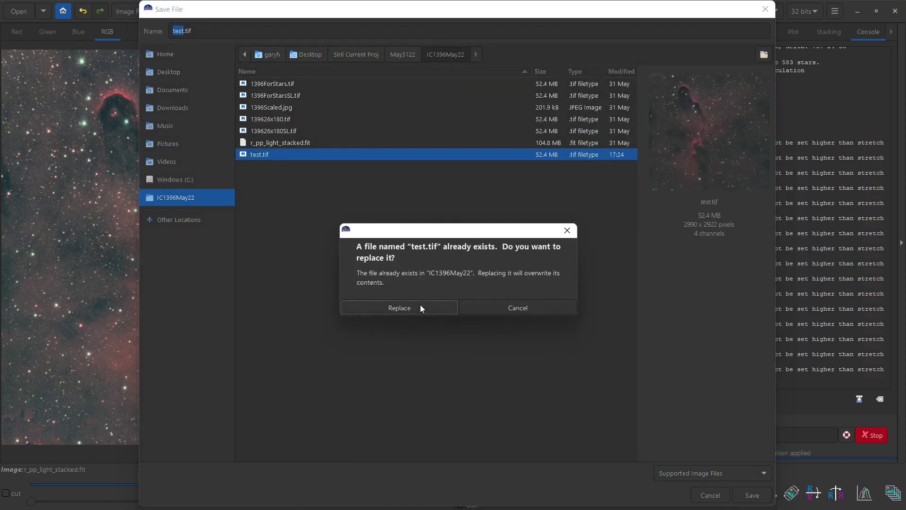
left_click(419, 306)
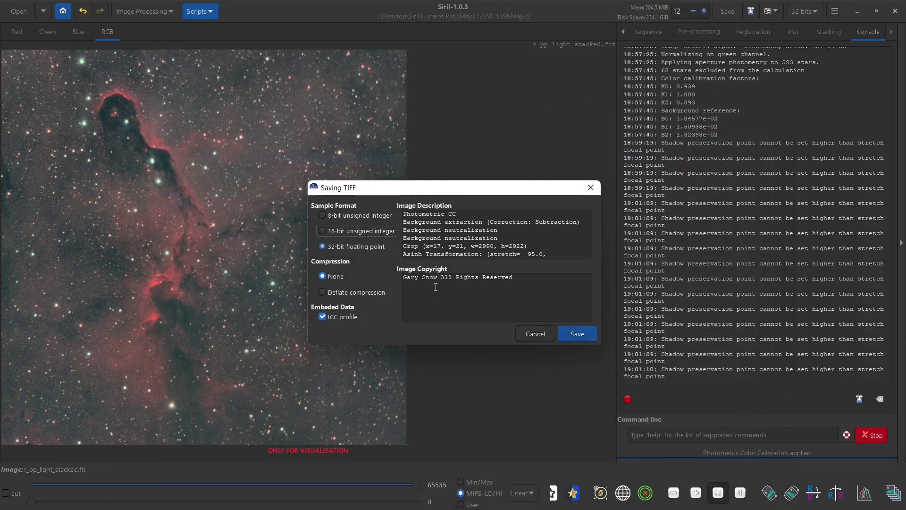
left_click(334, 231)
left_click(577, 335)
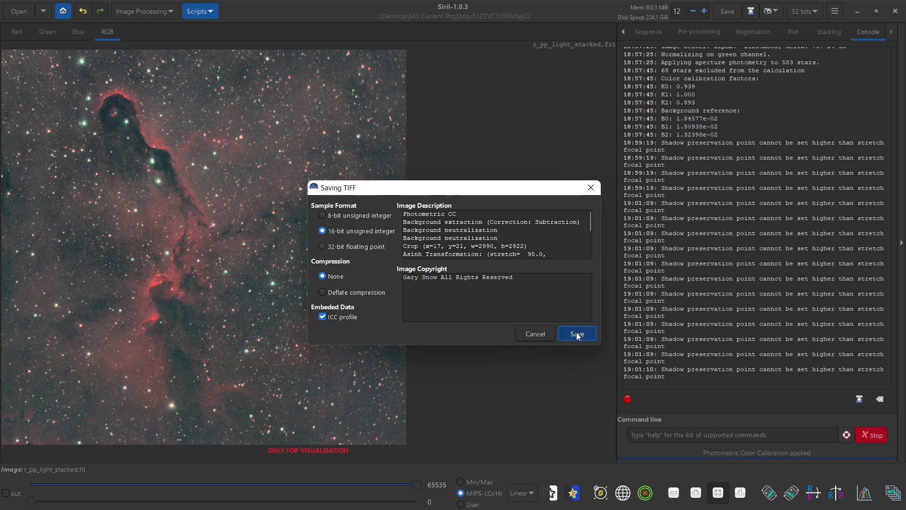
Clear the open windows off the desktop and open test.tif in Photos from Siril Current Proj\May3122\IC1396May22
left_click(857, 15)
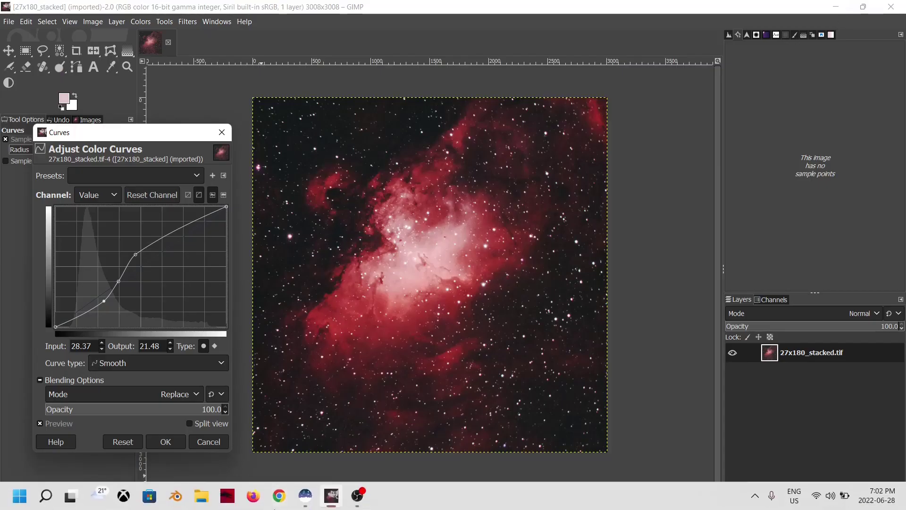
left_click(223, 500)
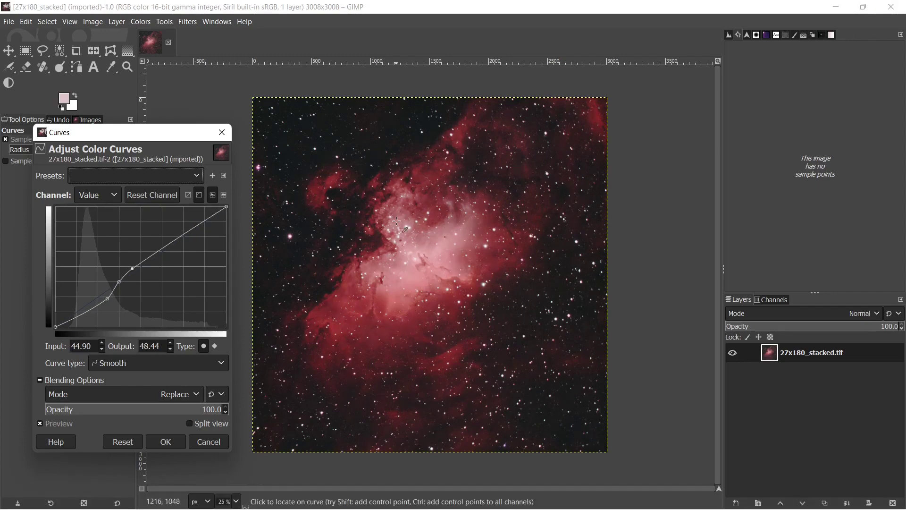
left_click(887, 12)
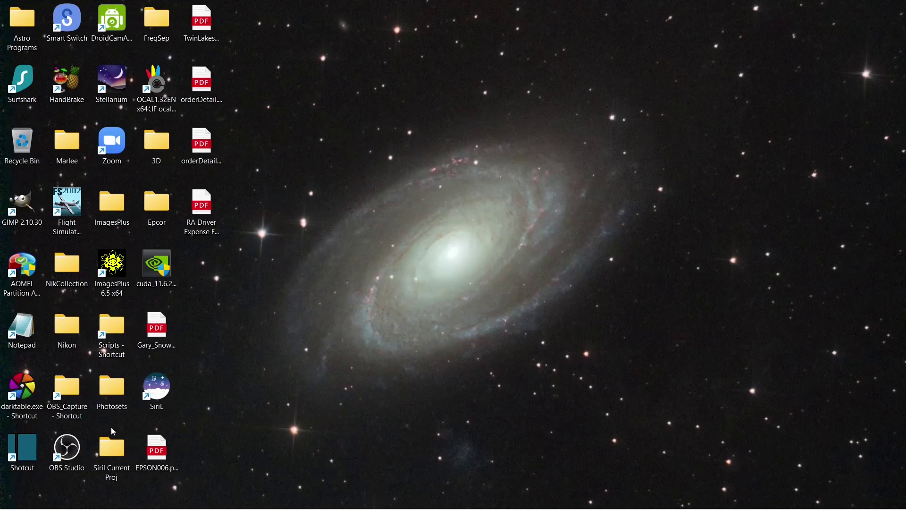
double_click(120, 449)
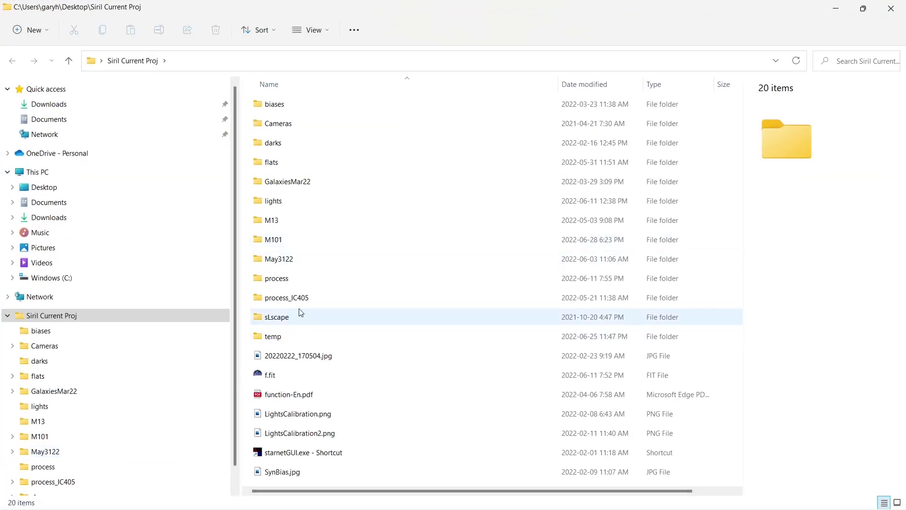
double_click(302, 259)
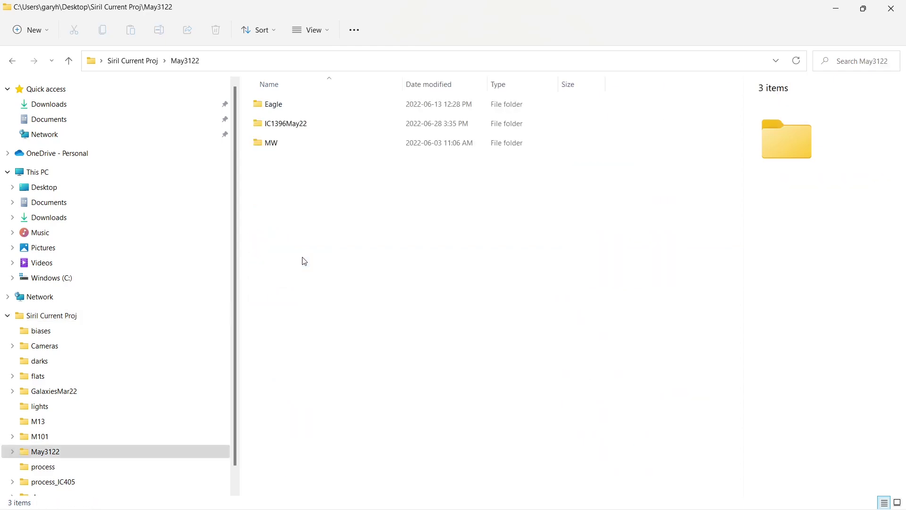
double_click(304, 124)
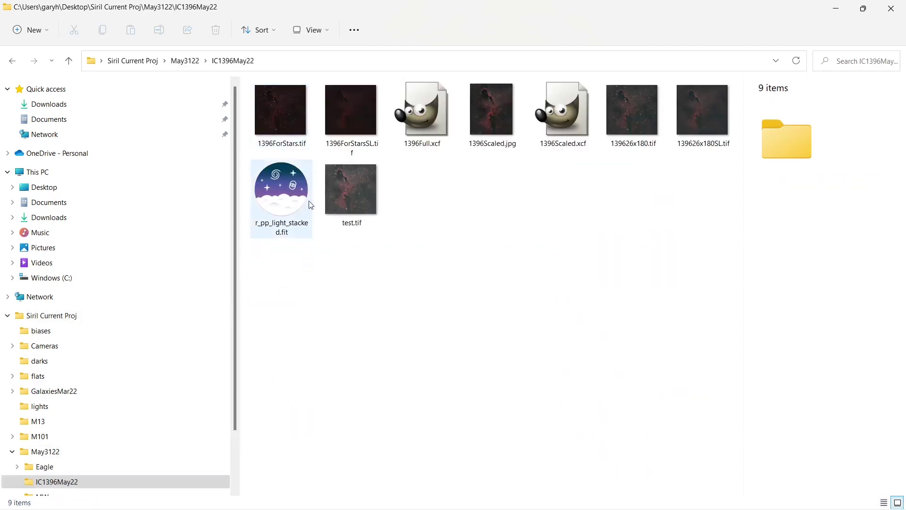
double_click(355, 196)
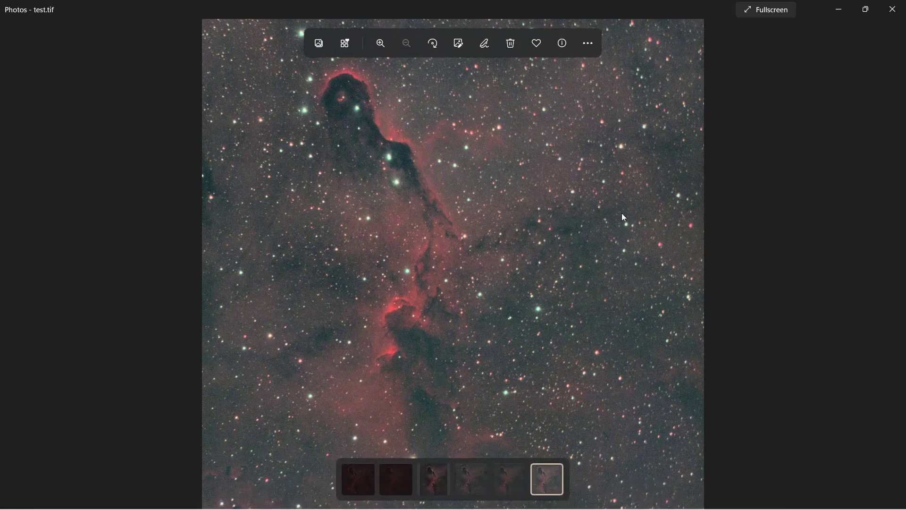
Compare test.tif with 139626x180.tif and 1396Scaled.jpg in the photo viewer, and close the viewer
left_click(469, 486)
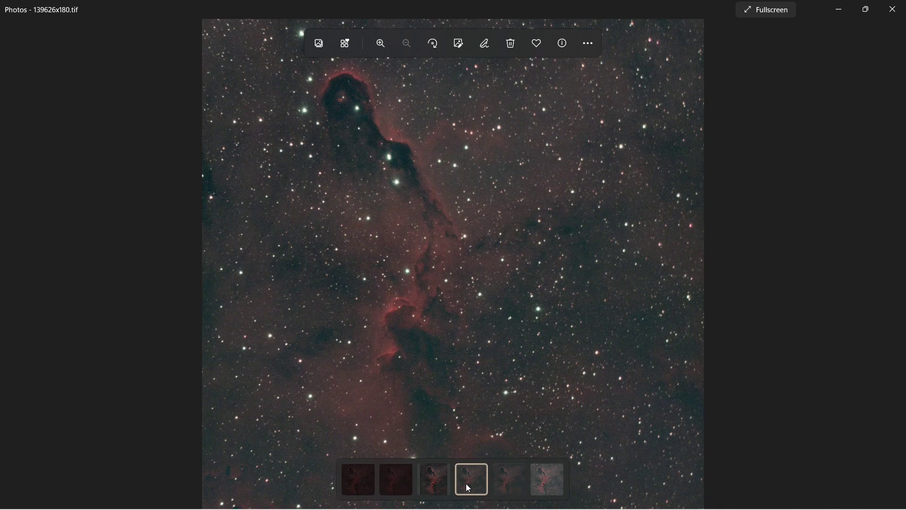
left_click(437, 488)
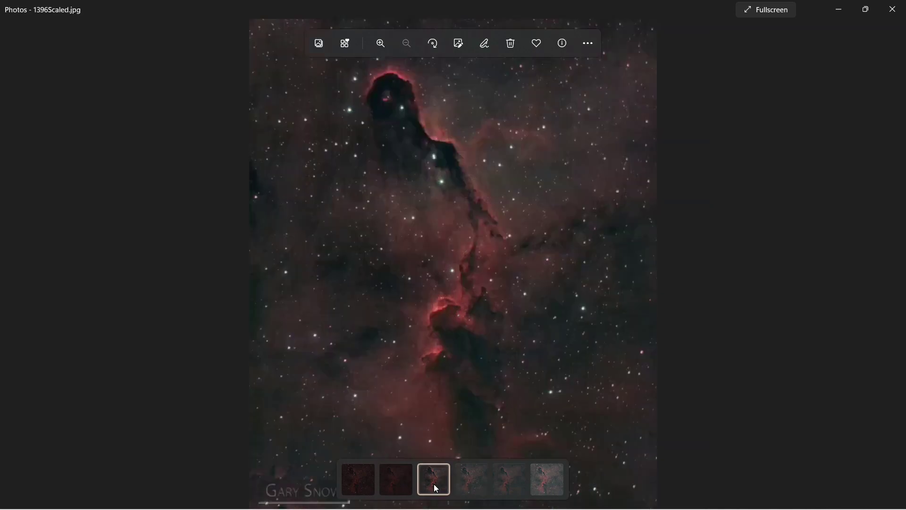
left_click(549, 491)
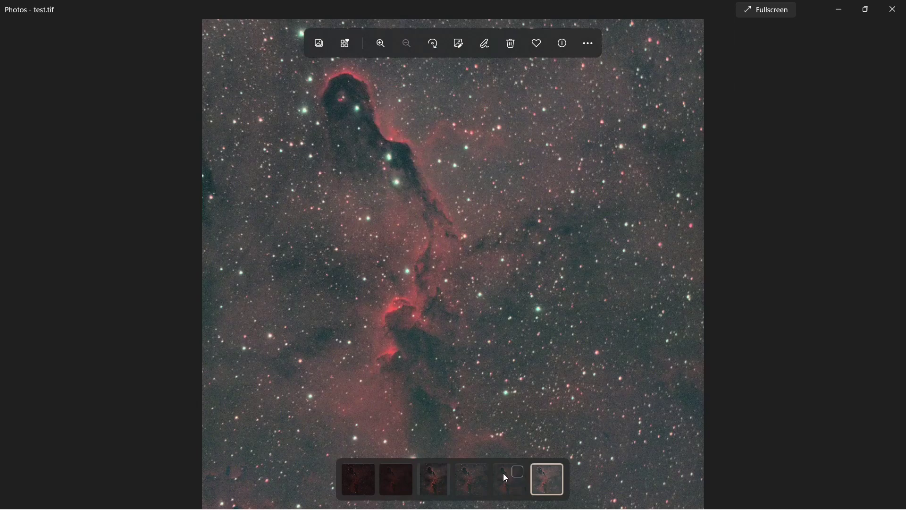
left_click(894, 10)
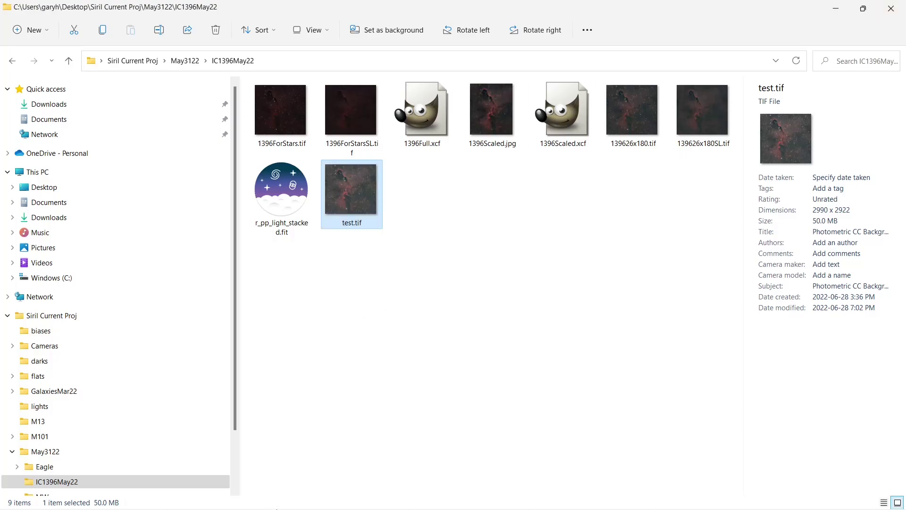